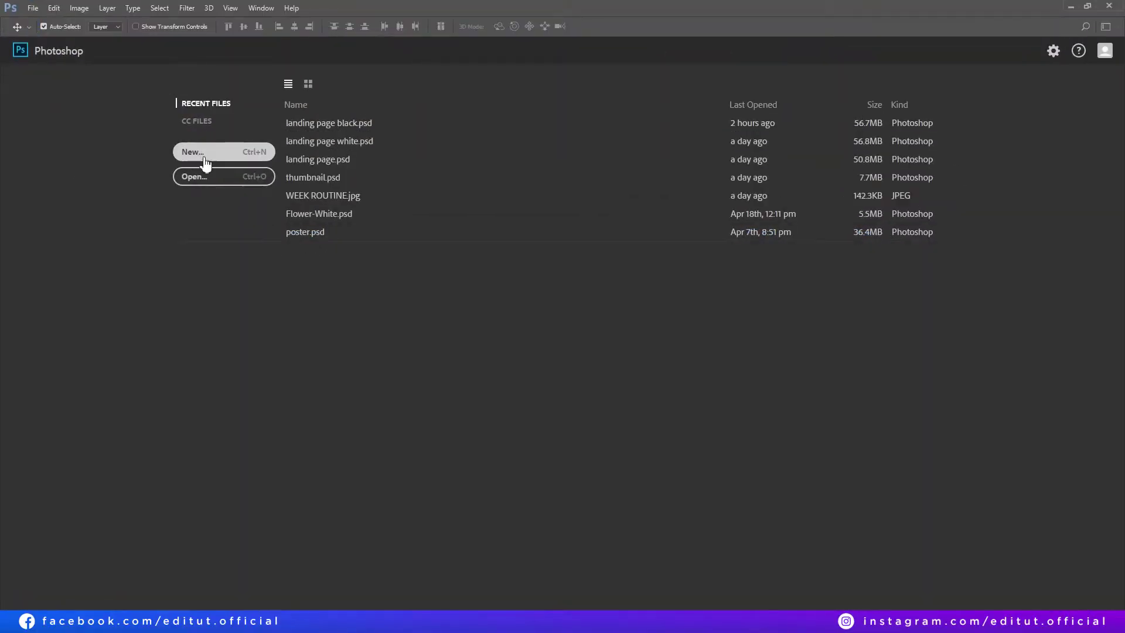
- Create a new 1920×1080 document from the 1080p preset
{"action": "left_click", "coordinate": [206, 163]}
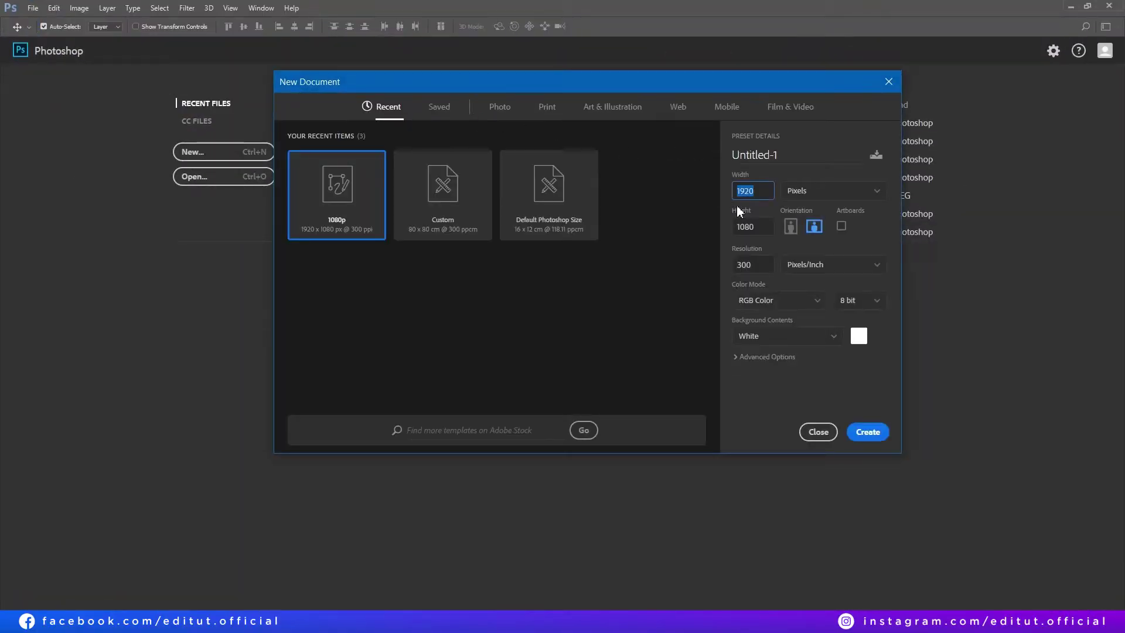
{"action": "left_click", "coordinate": [752, 267]}
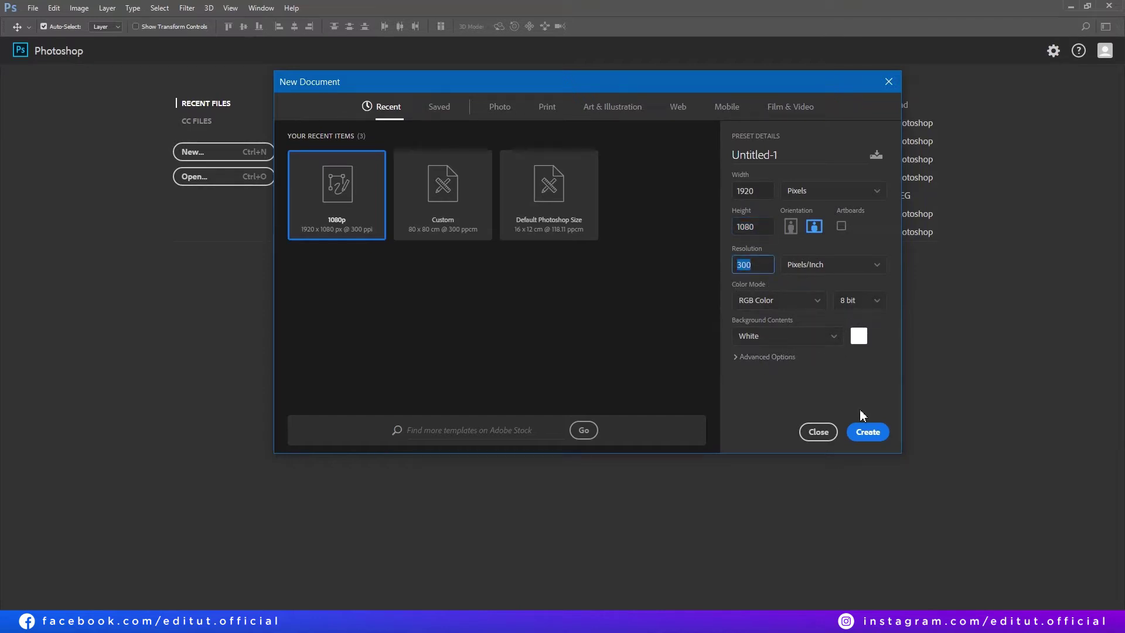
{"action": "left_click", "coordinate": [866, 431]}
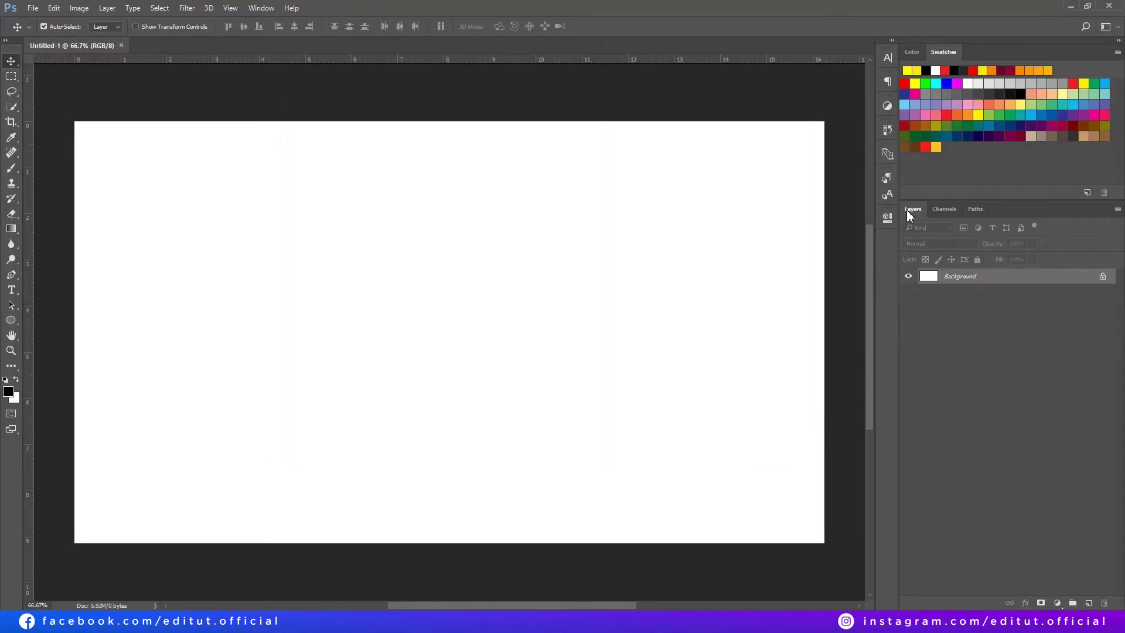
- Add a Solid Color fill layer set to dark grey #141414
{"action": "left_click", "coordinate": [1060, 603]}
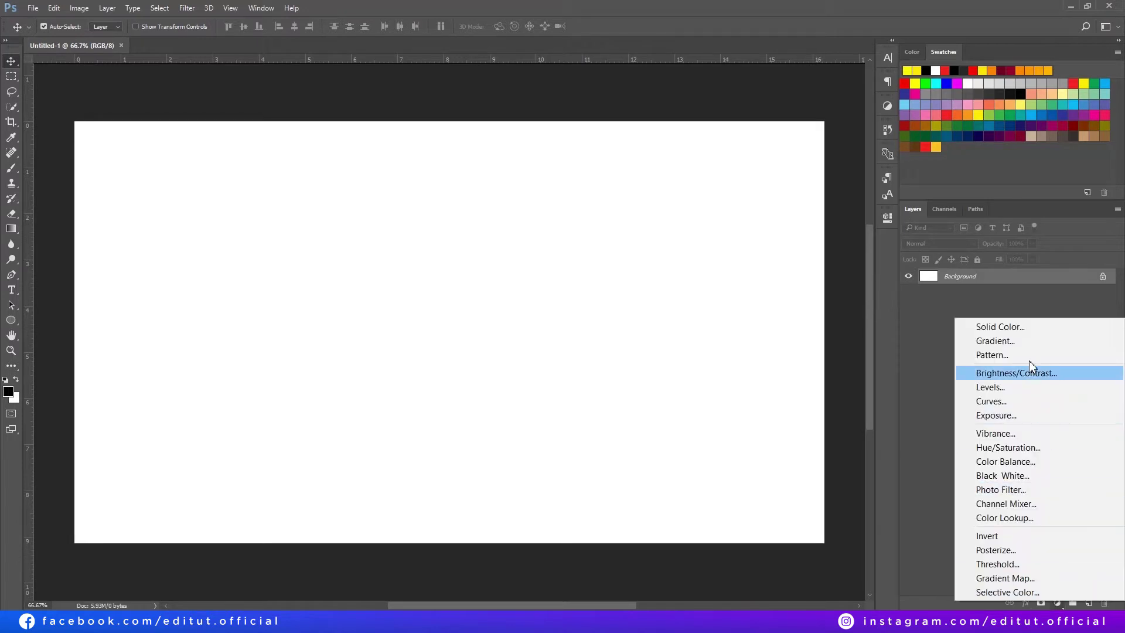
{"action": "left_click", "coordinate": [1018, 326]}
{"action": "type", "text": "1414"}
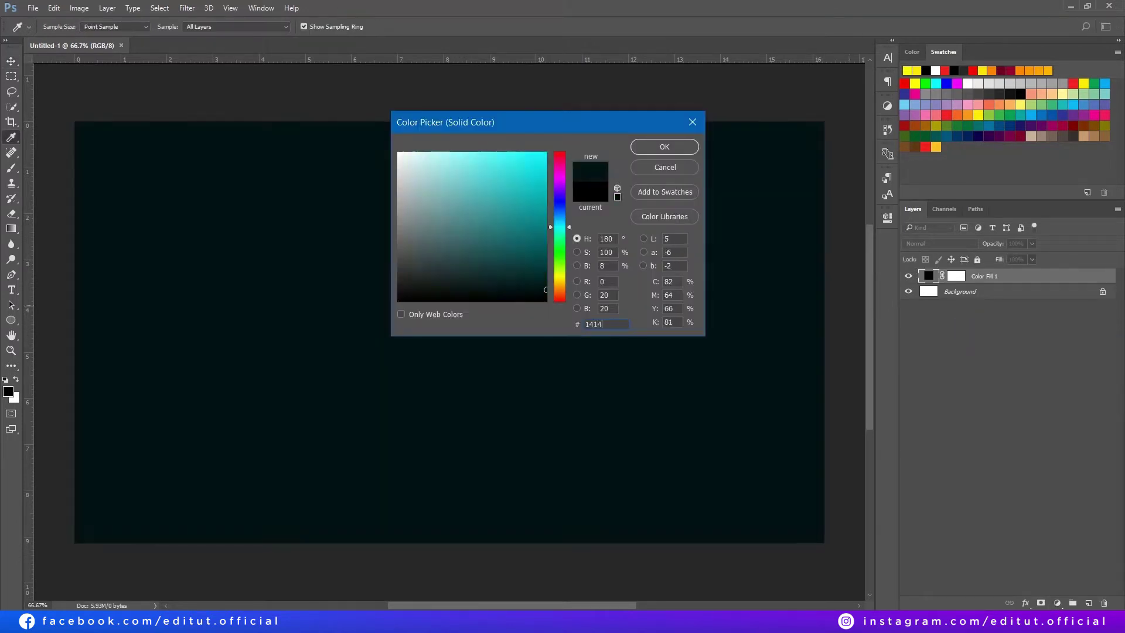
{"action": "type", "text": "14"}
{"action": "left_click", "coordinate": [665, 147]}
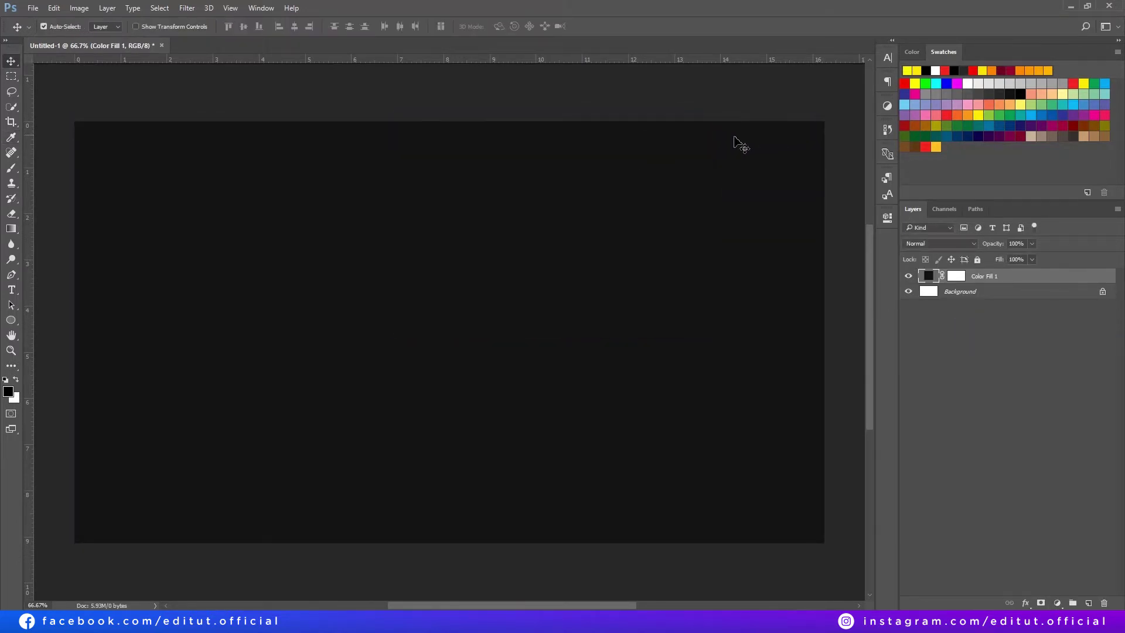
{"action": "left_click", "coordinate": [975, 359]}
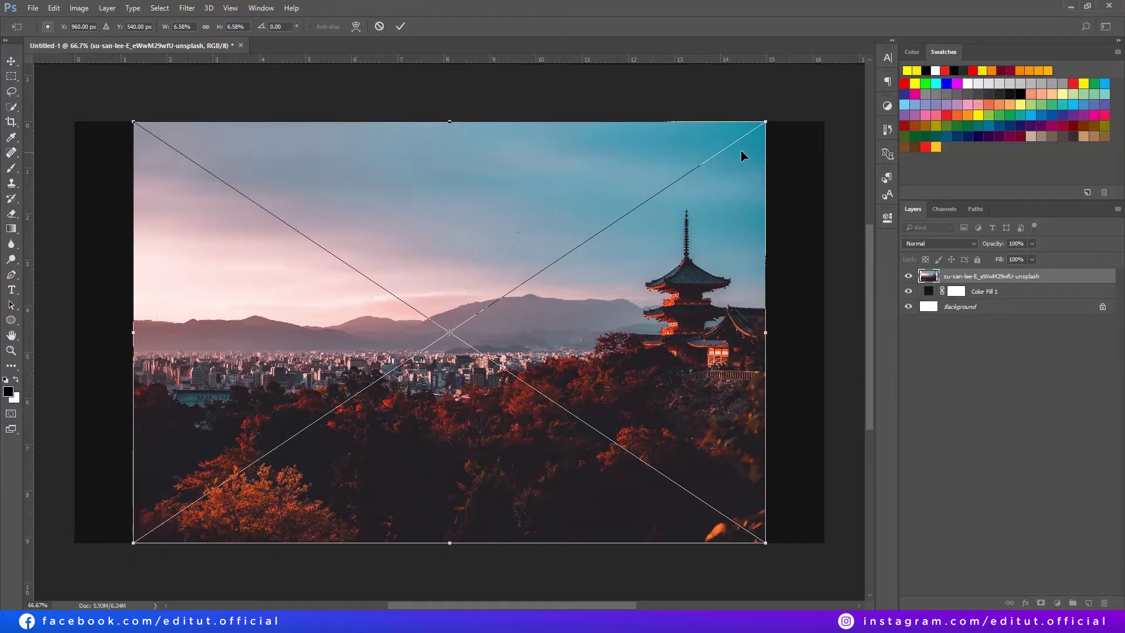
- Enlarge the pagoda photo to cover the canvas, flip it horizontally, and commit the placement
{"action": "left_click_drag", "start_coordinate": [766, 121], "coordinate": [837, 75]}
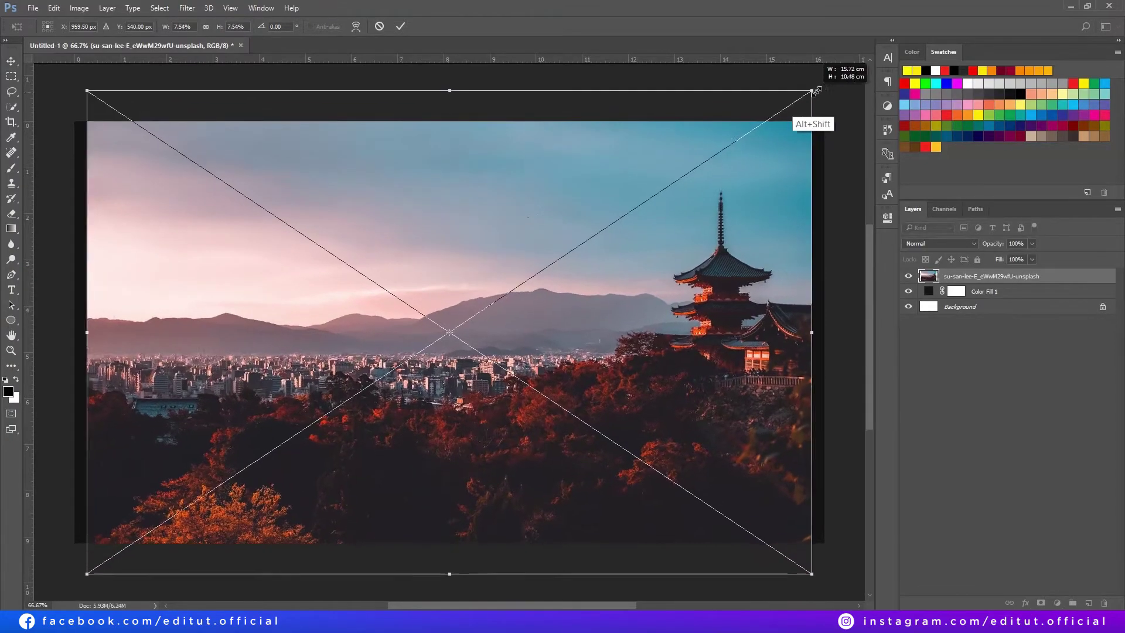
{"action": "right_click", "coordinate": [616, 216]}
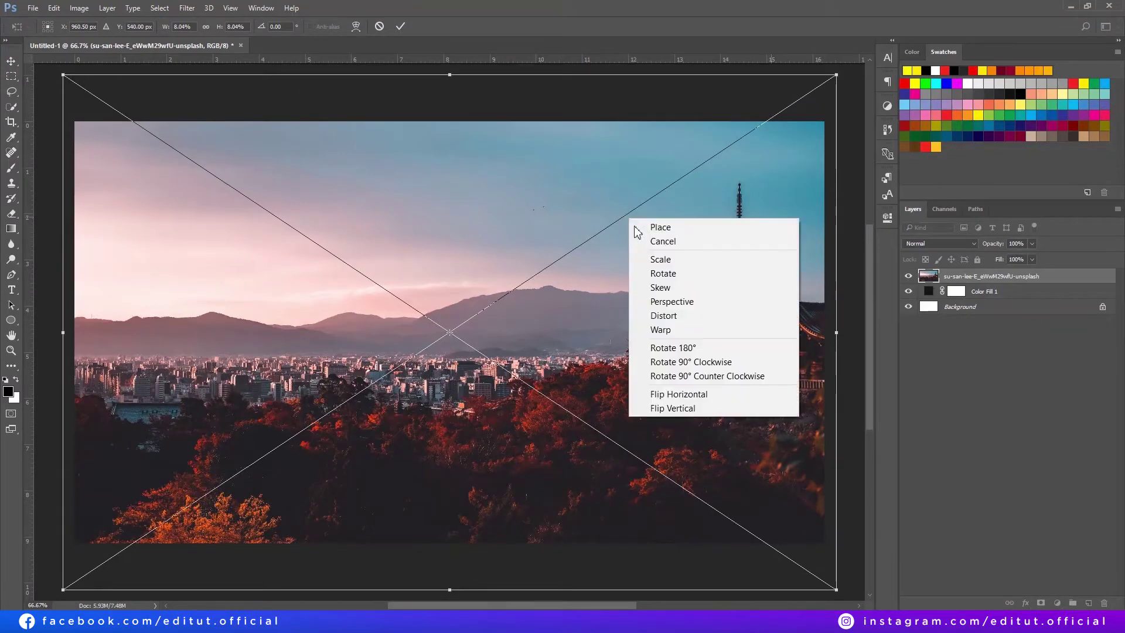
{"action": "left_click", "coordinate": [653, 391]}
{"action": "left_click_drag", "start_coordinate": [651, 381], "coordinate": [656, 365]}
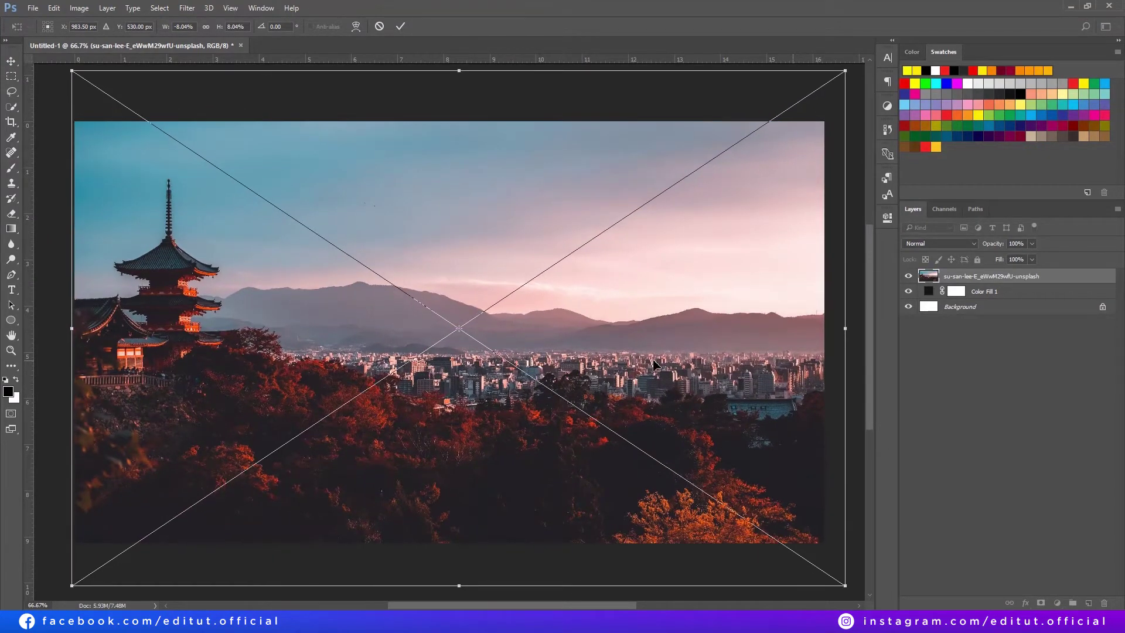
{"action": "key", "text": "Return"}
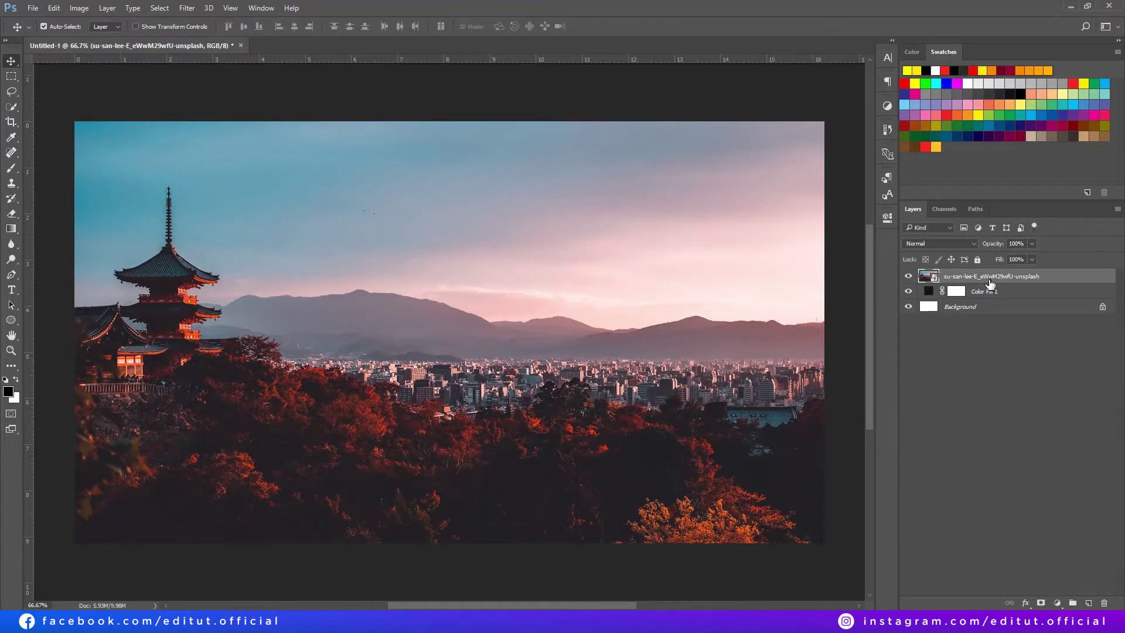
- Convert the pagoda photo to black and white with slightly darkened reds
{"action": "left_click", "coordinate": [79, 8]}
{"action": "mouse_move", "coordinate": [104, 44]}
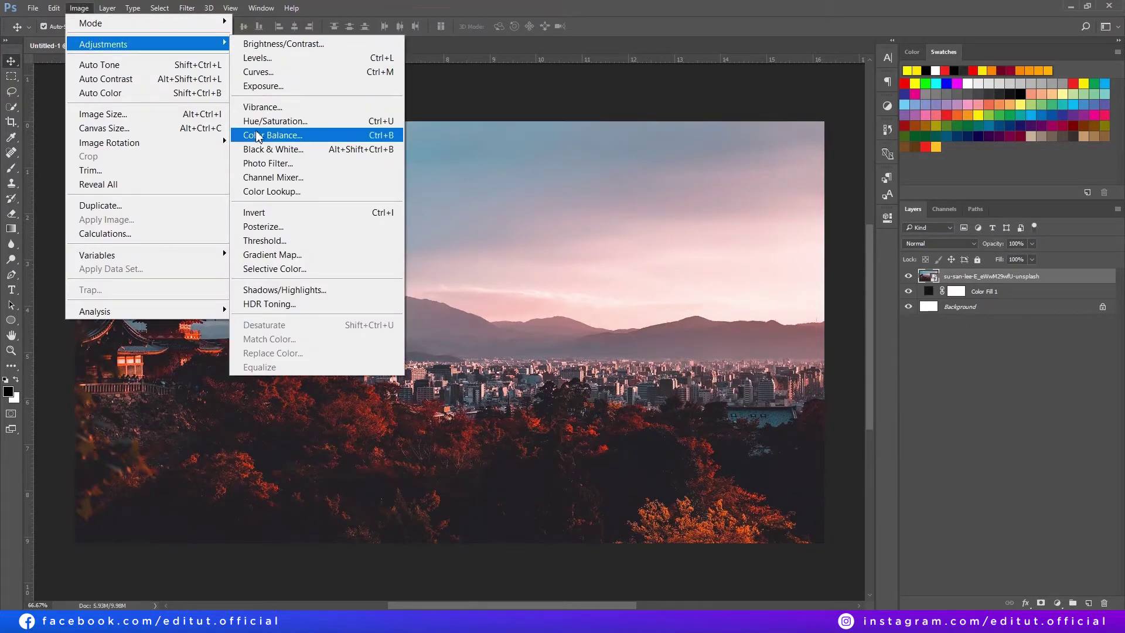
{"action": "left_click", "coordinate": [260, 149]}
{"action": "left_click_drag", "start_coordinate": [689, 142], "coordinate": [688, 141]}
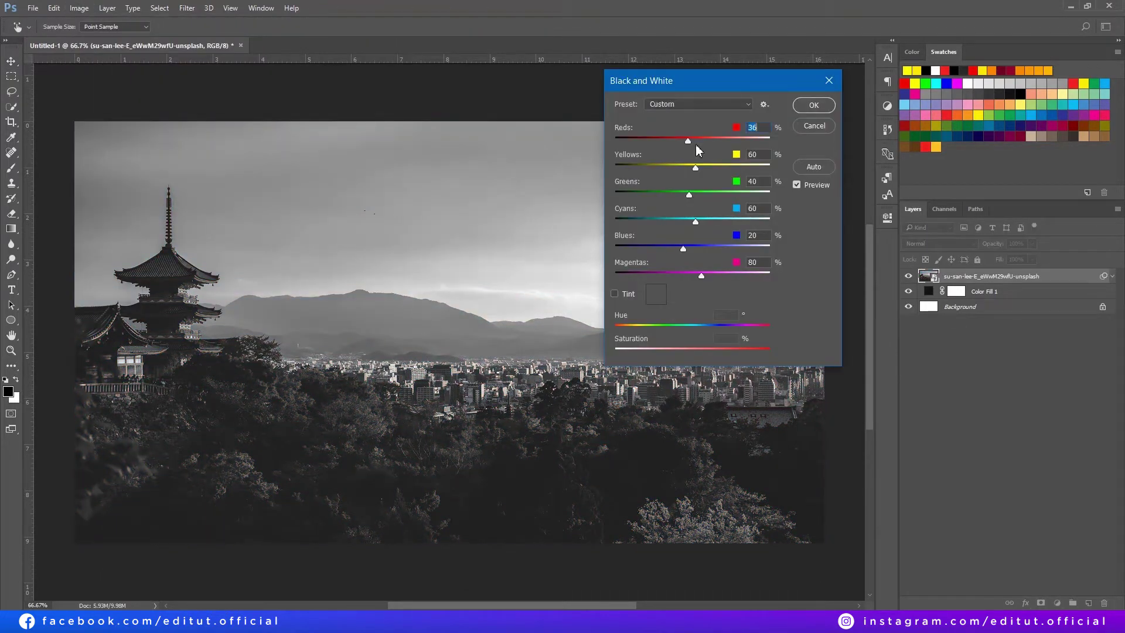
{"action": "left_click", "coordinate": [818, 106]}
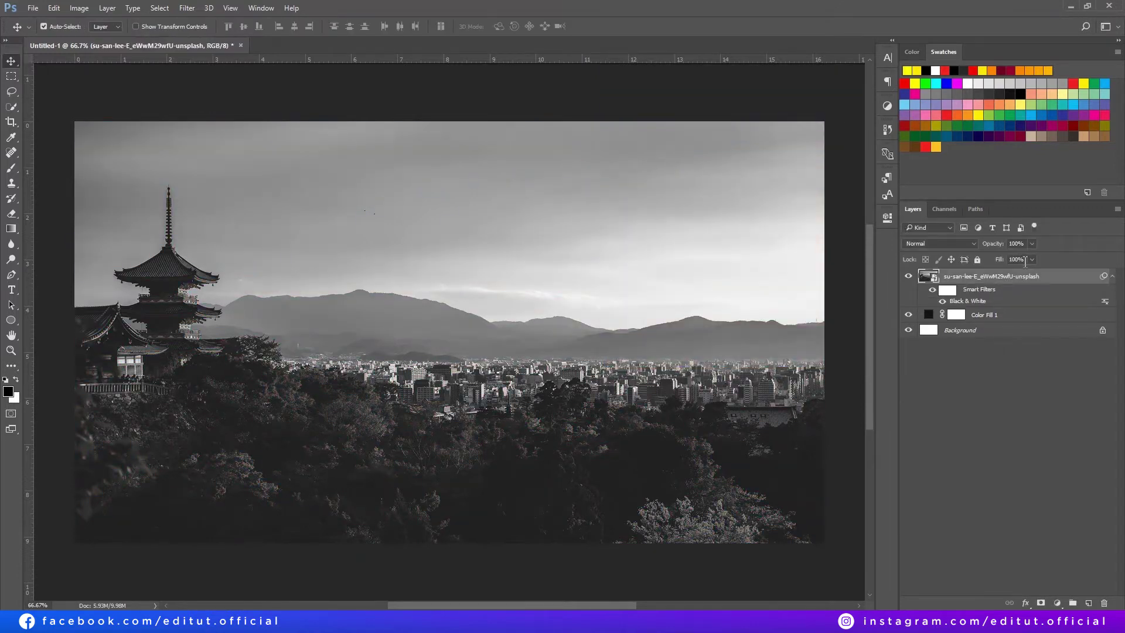
- Set the photo's fill to 25% and fade its top with a gradient layer mask
{"action": "type", "text": "25"}
{"action": "key", "text": "Return"}
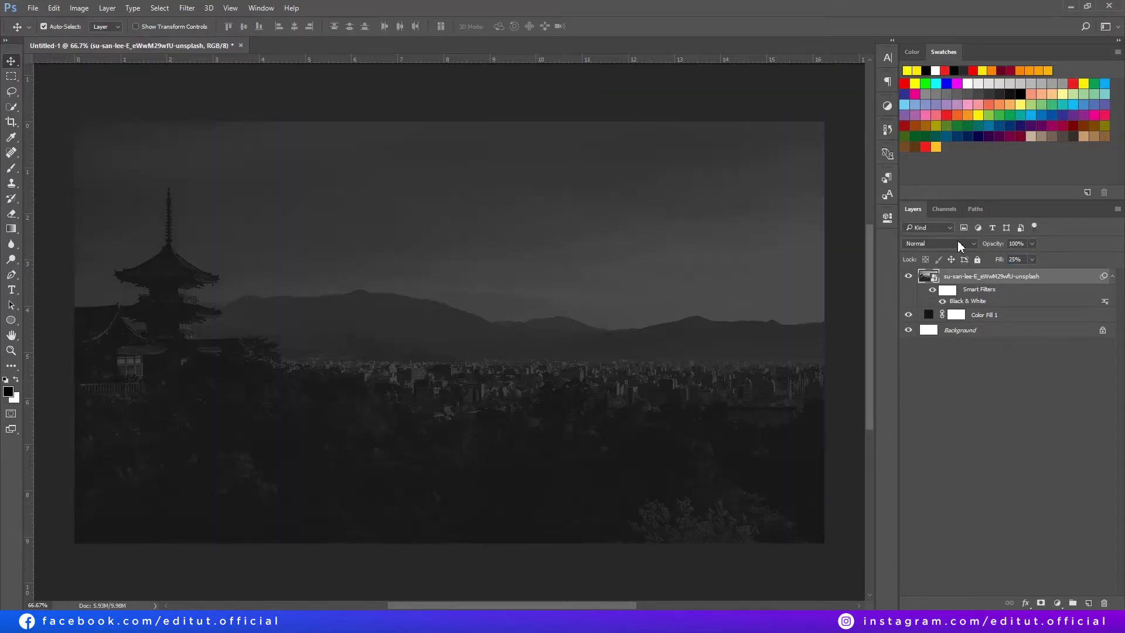
{"action": "left_click", "coordinate": [1043, 603]}
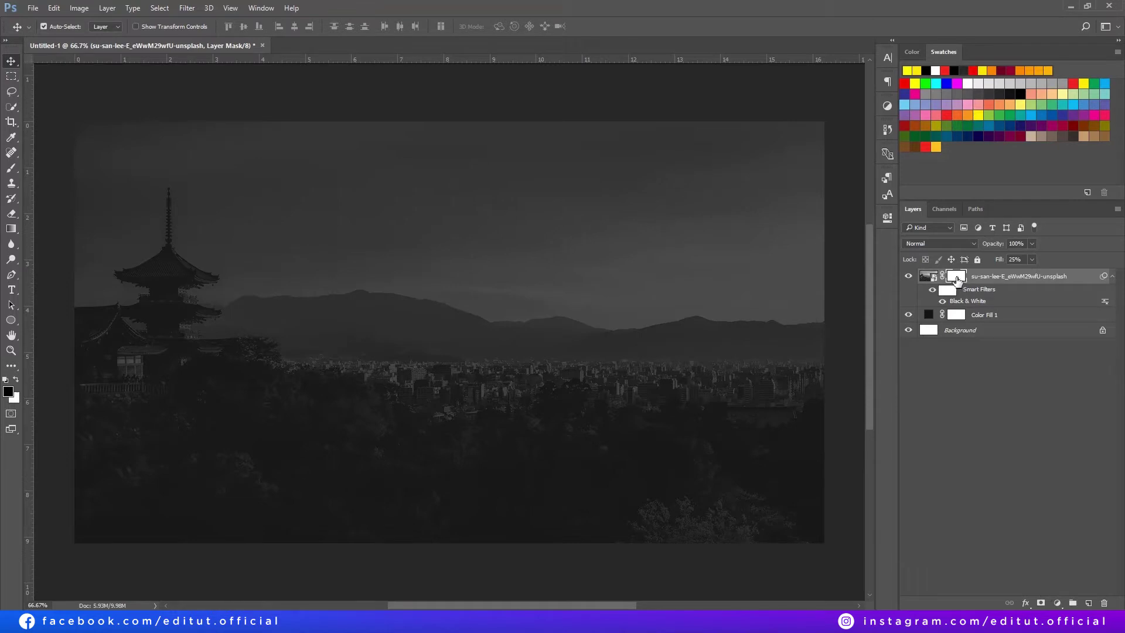
{"action": "left_click", "coordinate": [11, 229]}
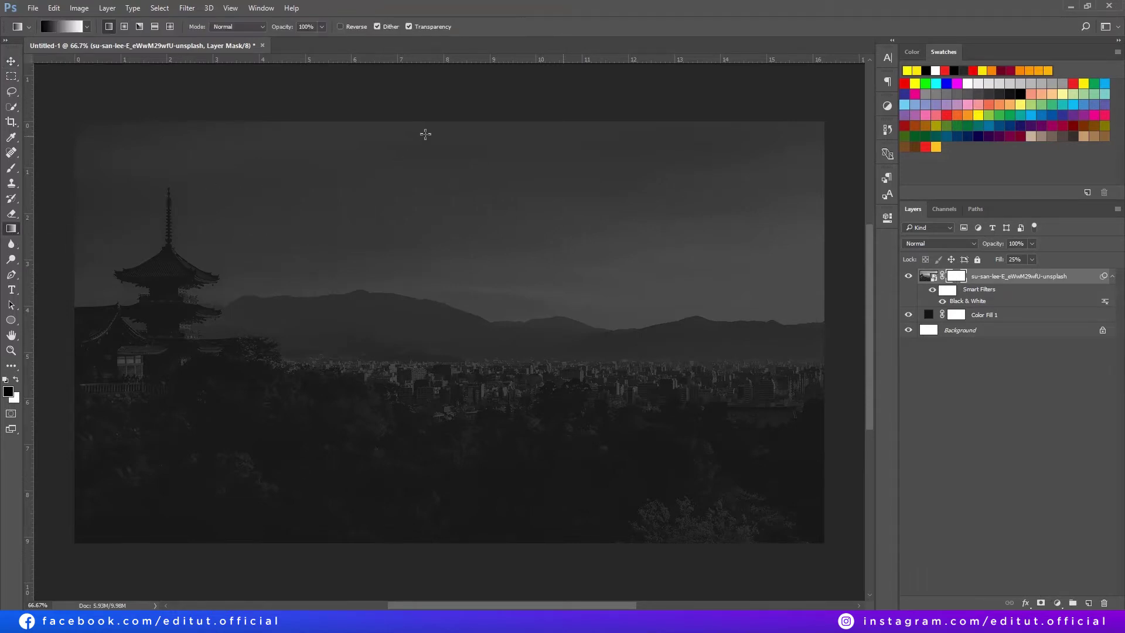
{"action": "left_click_drag", "start_coordinate": [428, 116], "coordinate": [427, 231]}
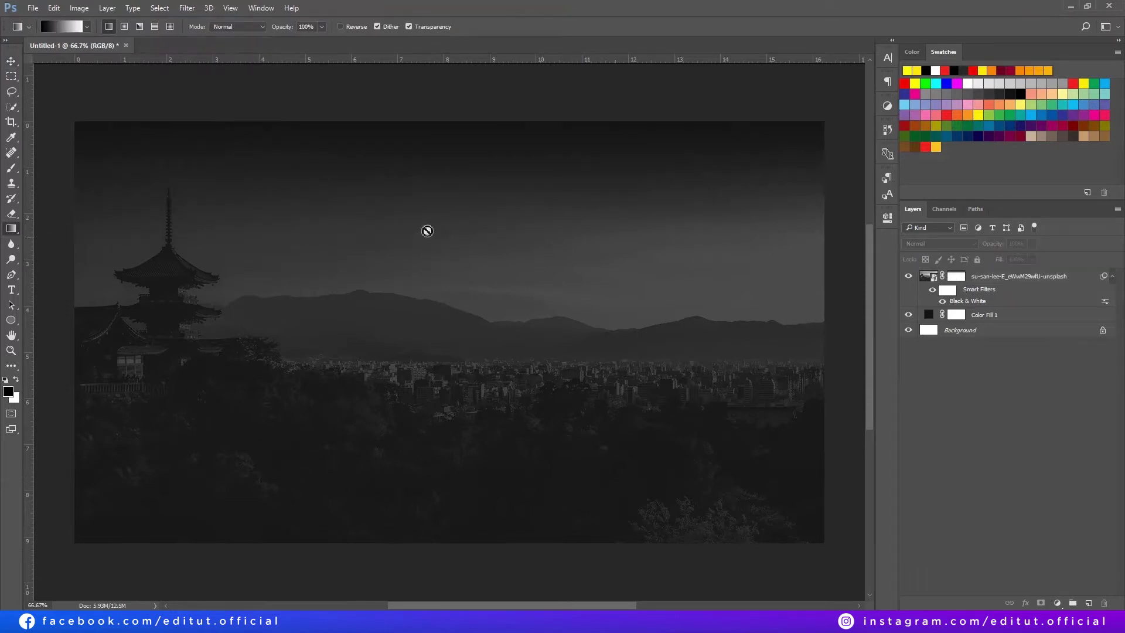
- Add a 'Tripable.' text layer above the pagoda
{"action": "left_click", "coordinate": [12, 290]}
{"action": "left_click", "coordinate": [273, 234]}
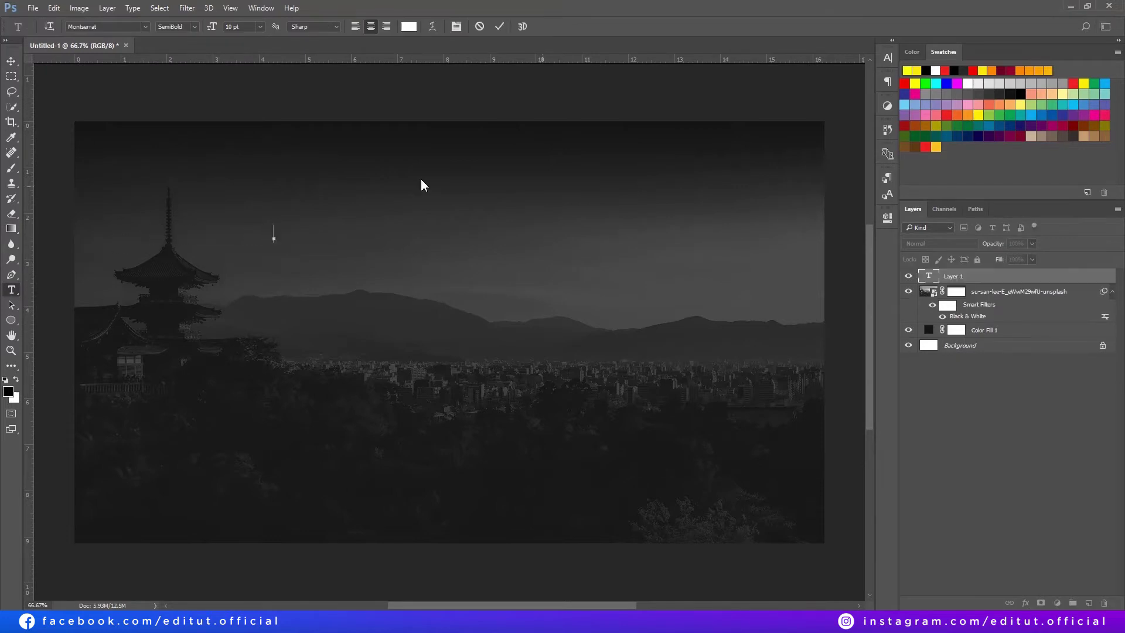
{"action": "type", "text": "Tr"}
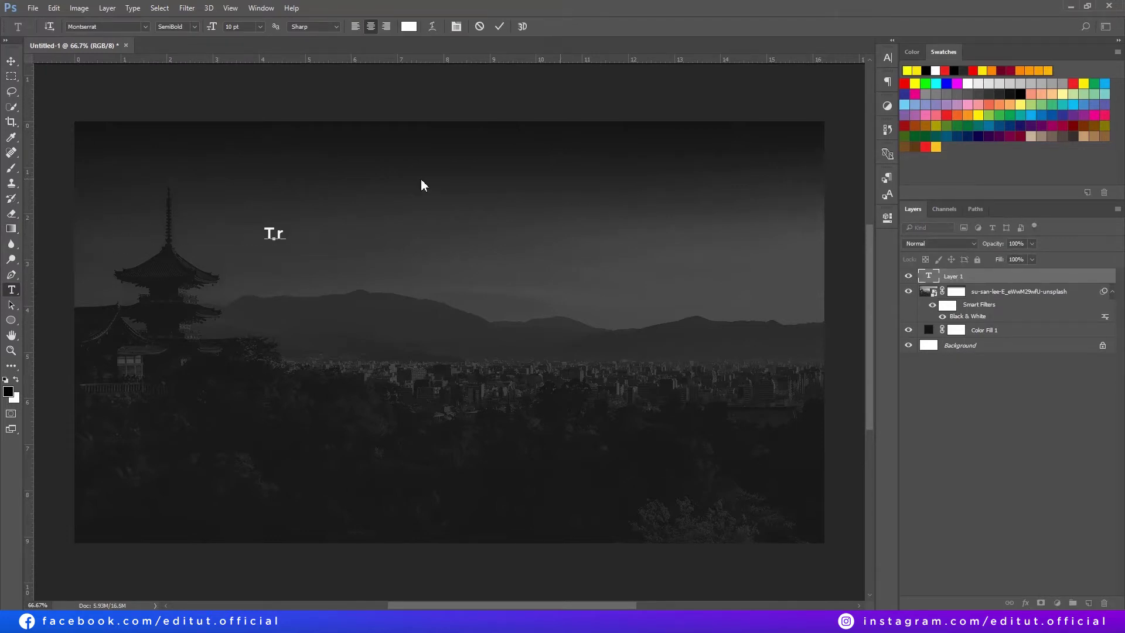
{"action": "type", "text": "ipable."}
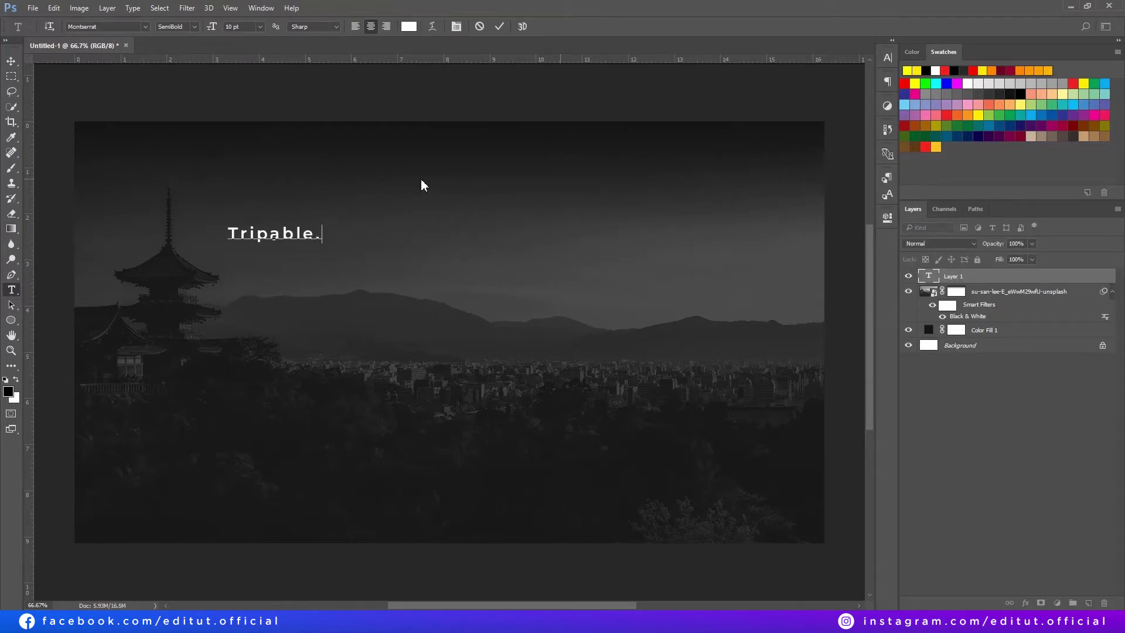
{"action": "left_click", "coordinate": [888, 57]}
- Style 'Tripable.' as ExtraBold, 12 pt, with tracking 0
{"action": "left_click", "coordinate": [766, 72]}
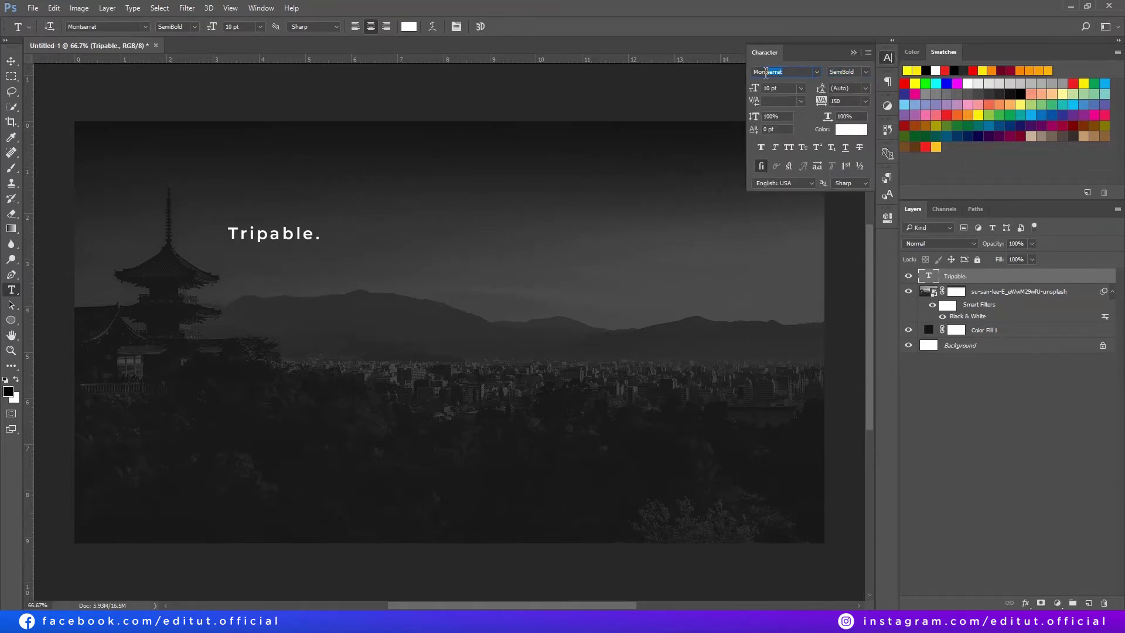
{"action": "left_click", "coordinate": [863, 75]}
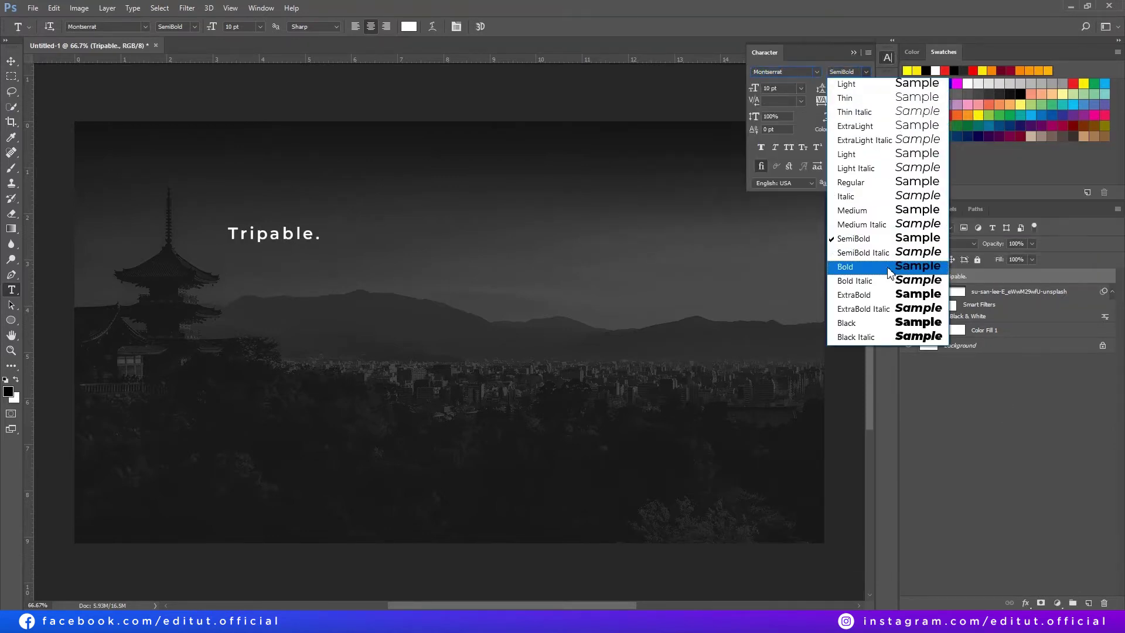
{"action": "left_click", "coordinate": [885, 296]}
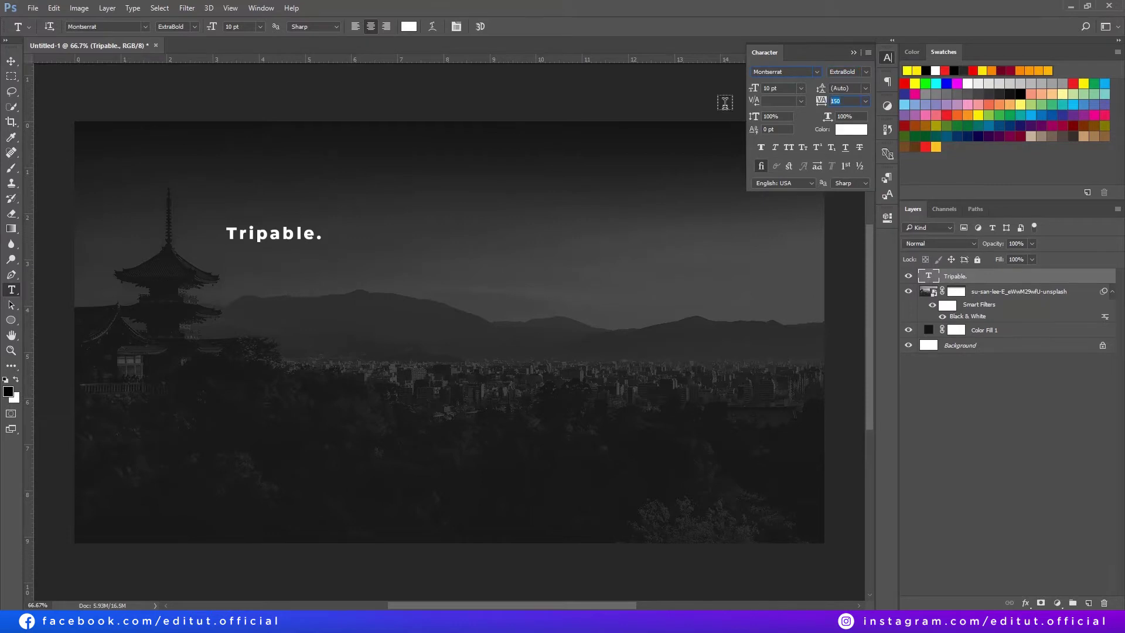
{"action": "type", "text": "0"}
{"action": "key", "text": "Return"}
{"action": "type", "text": "12"}
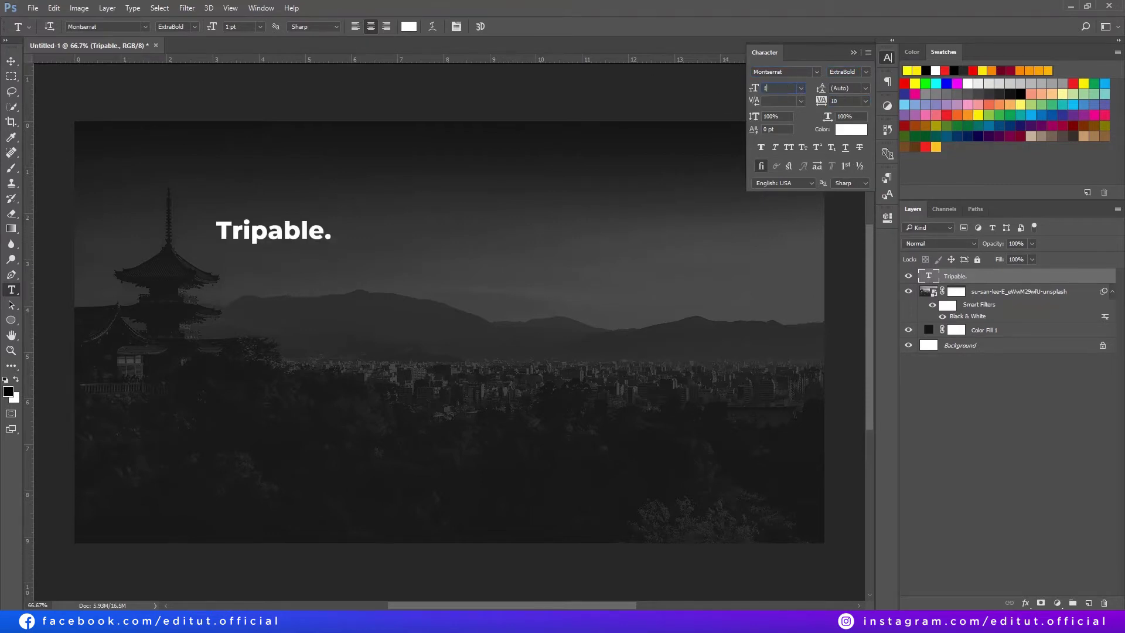
{"action": "key", "text": "Return"}
{"action": "left_click", "coordinate": [853, 53]}
- Align 'Tripable.' to top and left guides in the upper-left corner
{"action": "key", "text": "v"}
{"action": "left_click_drag", "start_coordinate": [272, 240], "coordinate": [145, 162]}
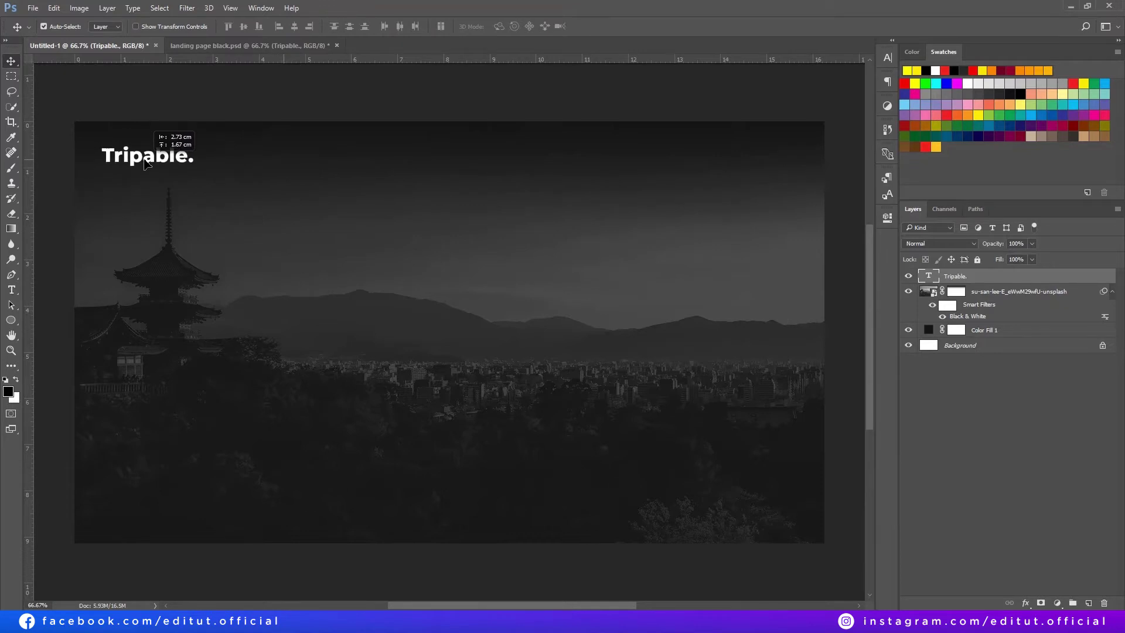
{"action": "left_click_drag", "start_coordinate": [225, 60], "coordinate": [234, 160]}
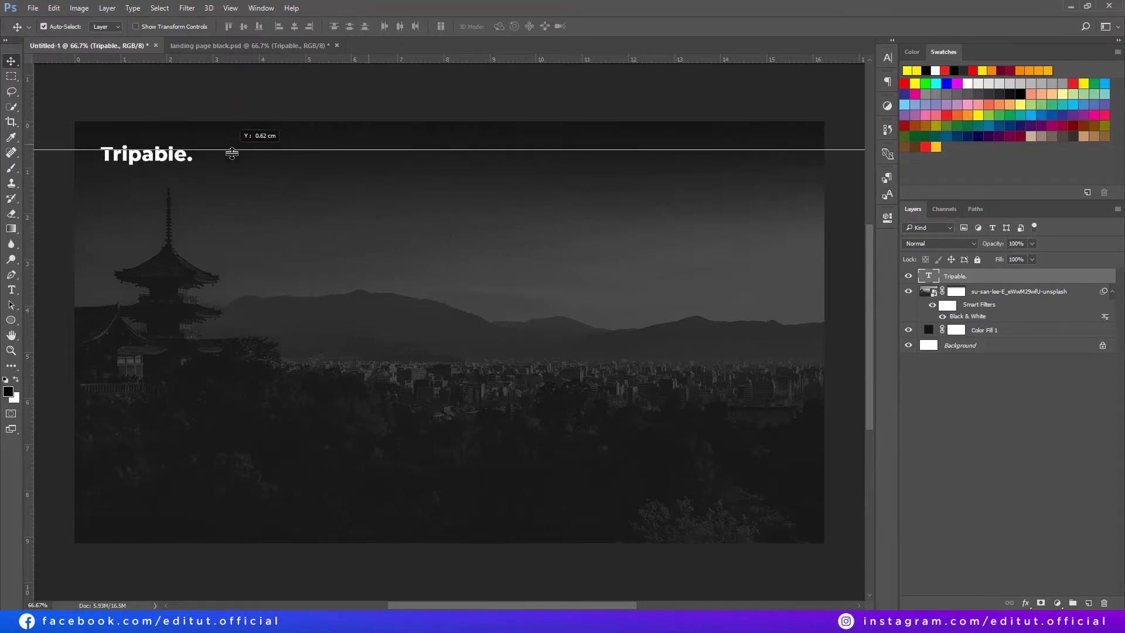
{"action": "left_click_drag", "start_coordinate": [31, 216], "coordinate": [125, 214]}
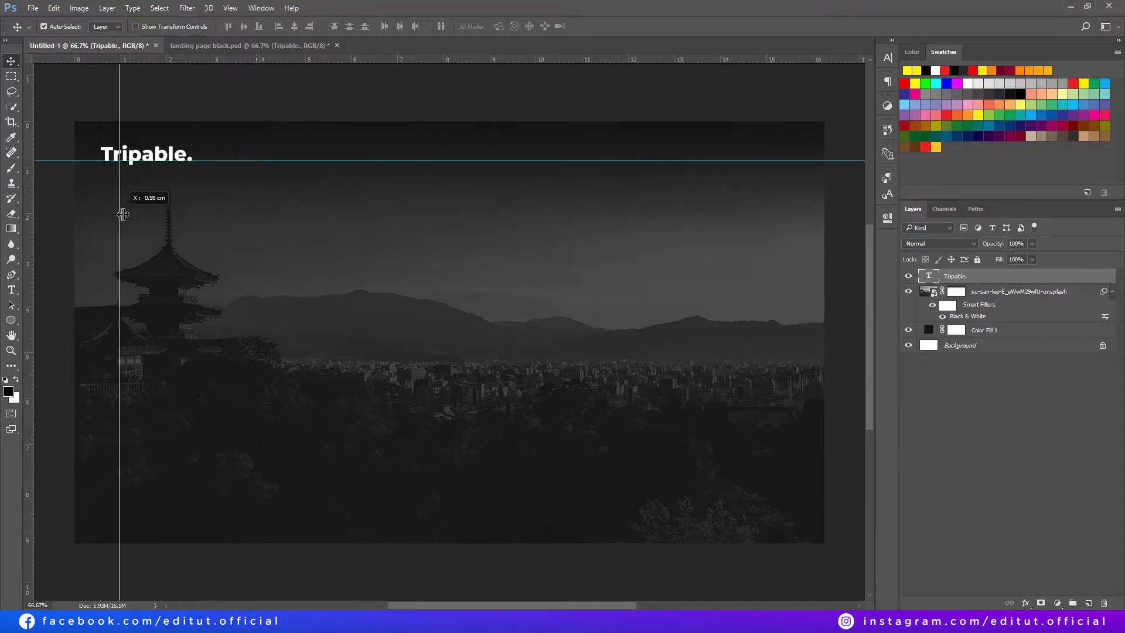
{"action": "left_click_drag", "start_coordinate": [146, 161], "coordinate": [169, 162]}
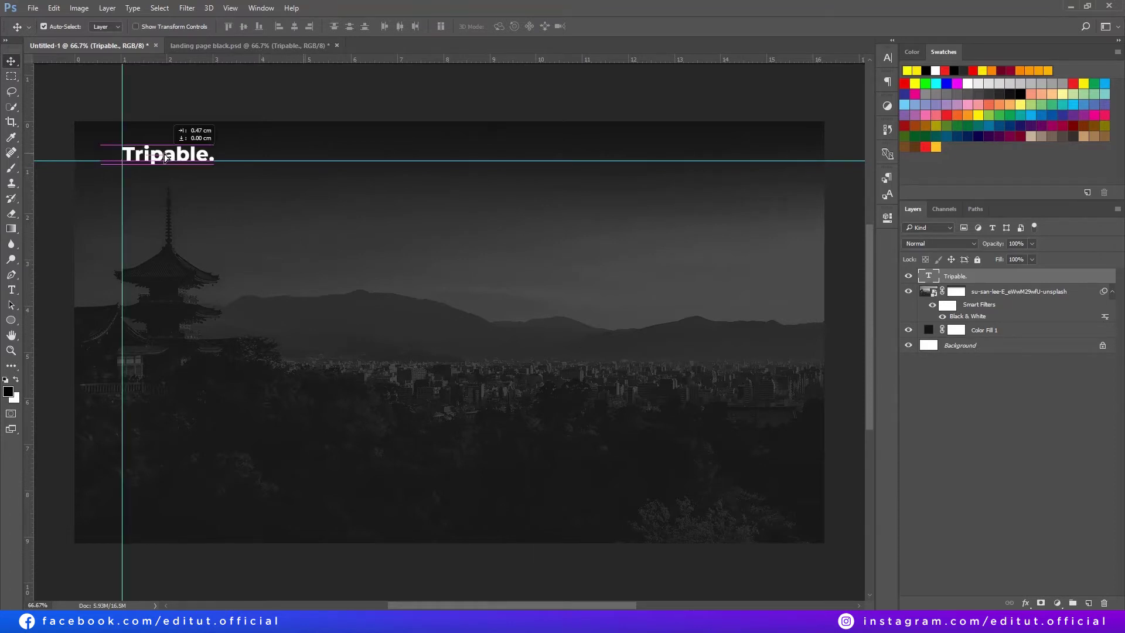
{"action": "key", "text": "ctrl+semicolon"}
- Add a 'Home' text label near the page centre
{"action": "key", "text": "t"}
{"action": "left_click", "coordinate": [306, 264]}
{"action": "type", "text": "H"}
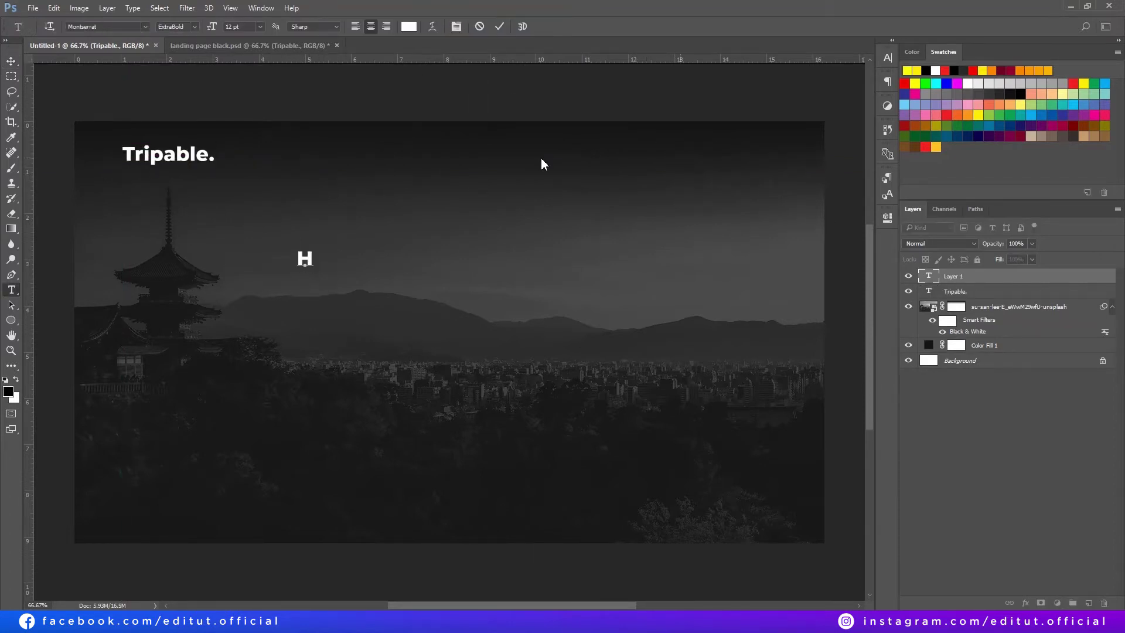
{"action": "type", "text": "ome"}
{"action": "key", "text": "ctrl+Return"}
- Make the Home label smaller and set it to Regular weight
{"action": "left_click", "coordinate": [887, 57]}
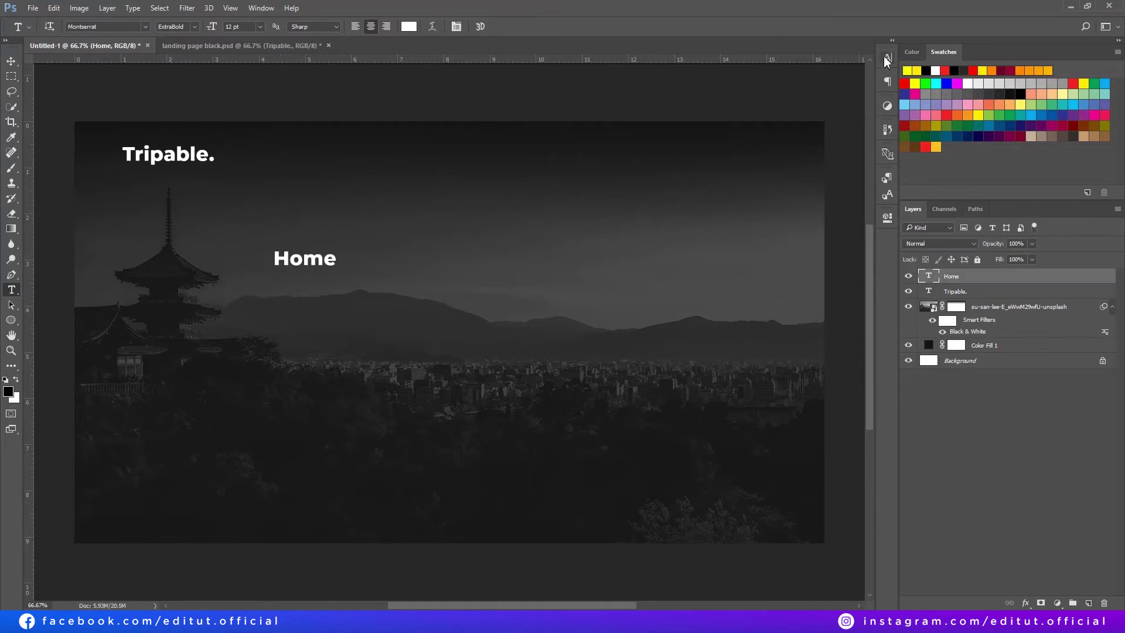
{"action": "left_click_drag", "start_coordinate": [754, 88], "coordinate": [731, 77]}
{"action": "key", "text": "v"}
{"action": "left_click", "coordinate": [866, 71]}
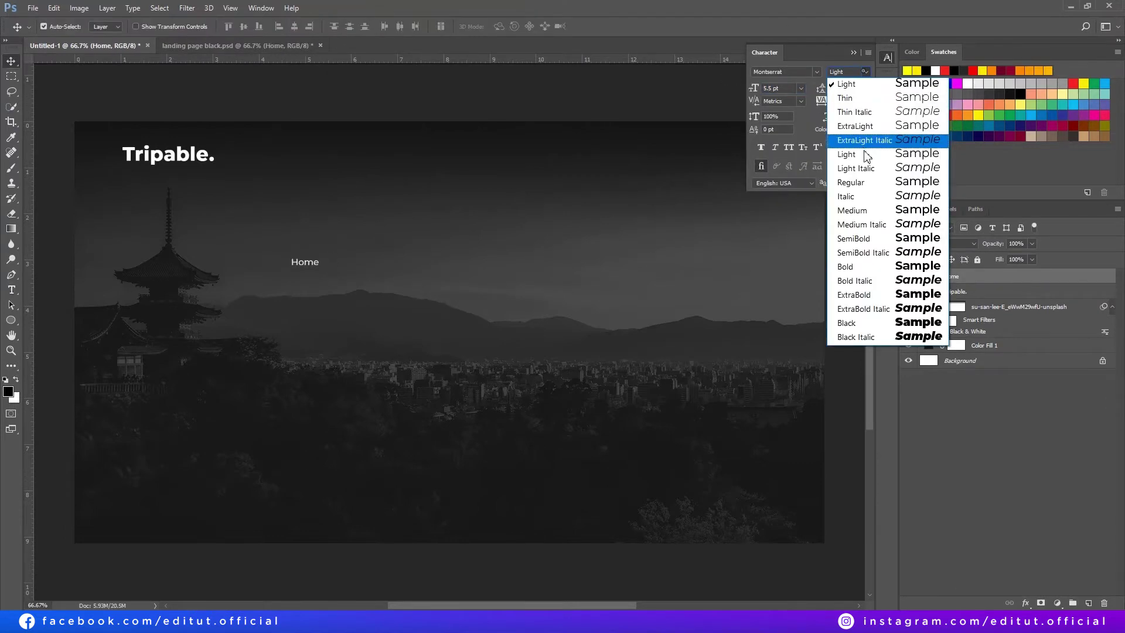
{"action": "left_click", "coordinate": [861, 180]}
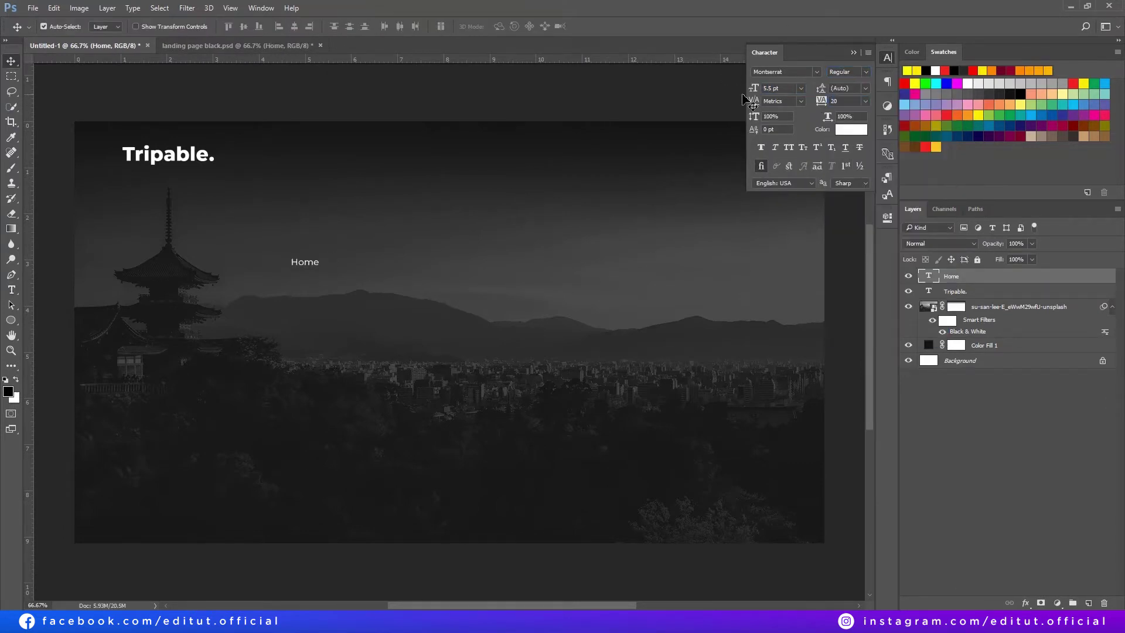
{"action": "left_click", "coordinate": [678, 151]}
- Move Home into the header line and snap it onto the guide
{"action": "key", "text": "ctrl+semicolon"}
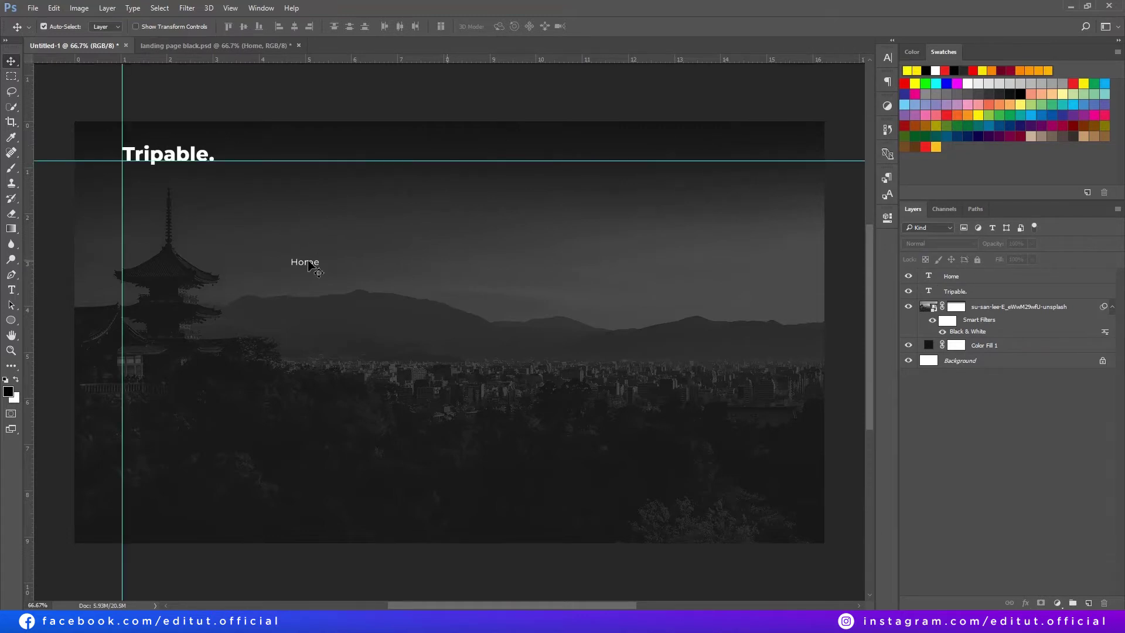
{"action": "left_click_drag", "start_coordinate": [310, 266], "coordinate": [453, 160]}
{"action": "key", "text": "ctrl+plus"}
{"action": "key", "text": "ctrl+plus"}
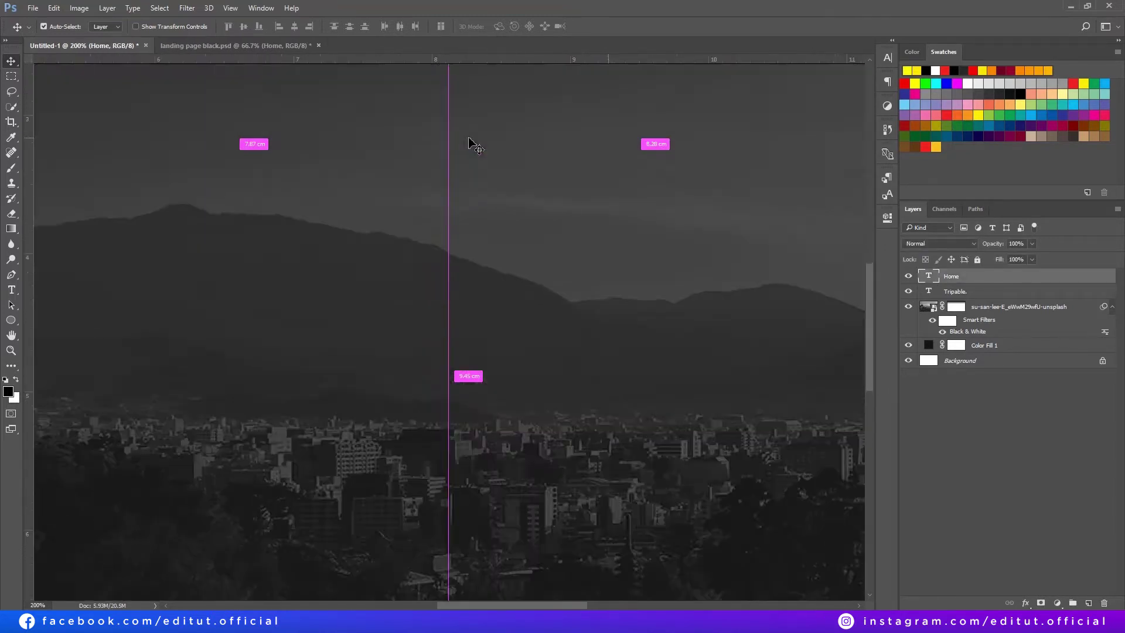
{"action": "scroll", "coordinate": [469, 141], "scroll_direction": "up", "scroll_amount": 5}
{"action": "key", "text": "Down"}
{"action": "key", "text": "Down"}
{"action": "key", "text": "Down"}
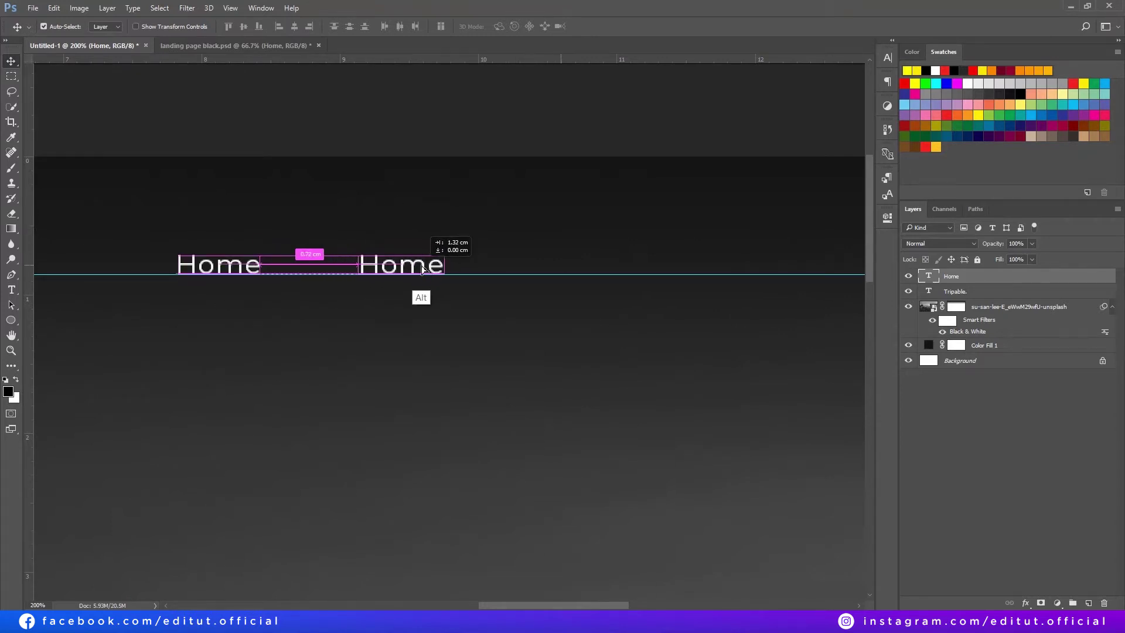
- Duplicate Home to the right as 'About', then 'Gallery'
{"action": "left_click_drag", "start_coordinate": [232, 275], "coordinate": [410, 275]}
{"action": "double_click", "coordinate": [929, 276]}
{"action": "type", "text": "Ab"}
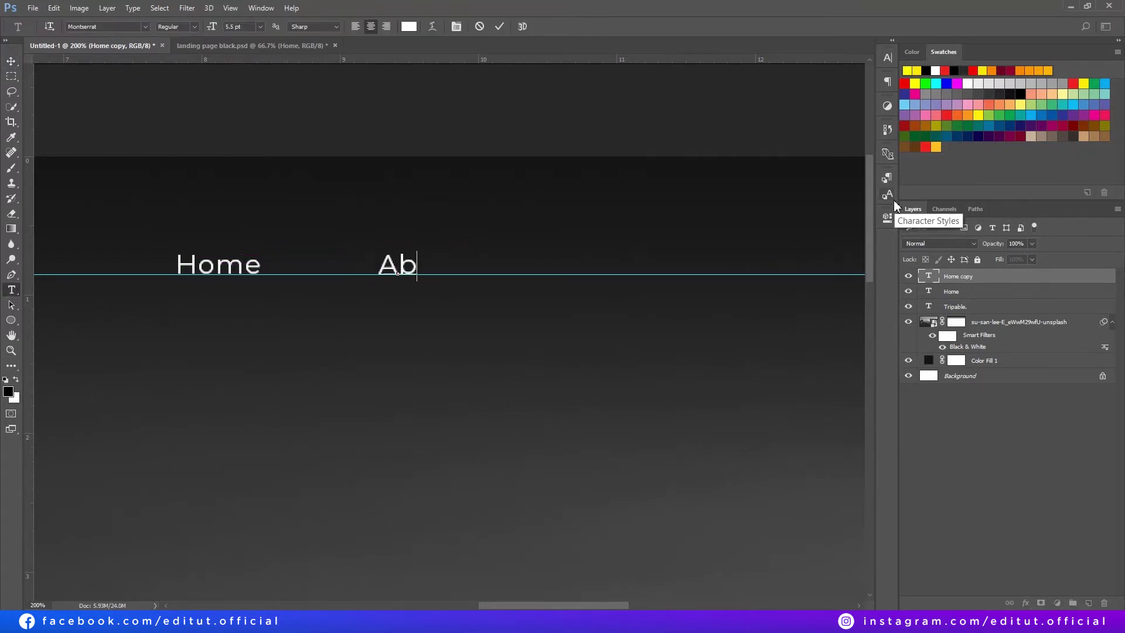
{"action": "type", "text": "out"}
{"action": "left_click", "coordinate": [500, 26]}
{"action": "key", "text": "v"}
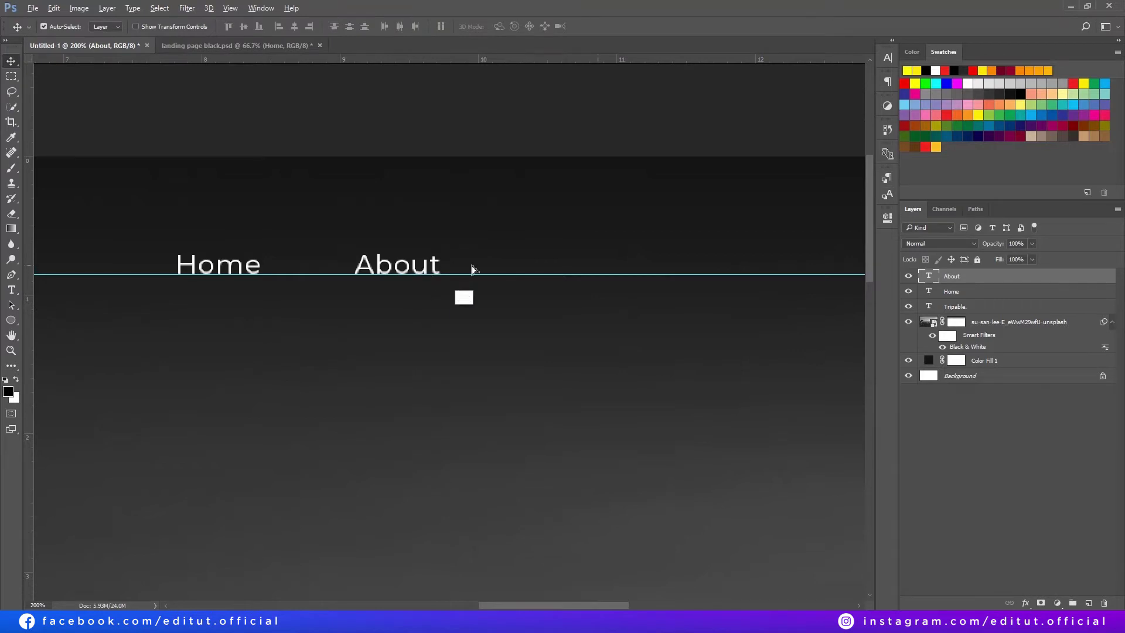
{"action": "left_click_drag", "start_coordinate": [474, 270], "coordinate": [664, 269]}
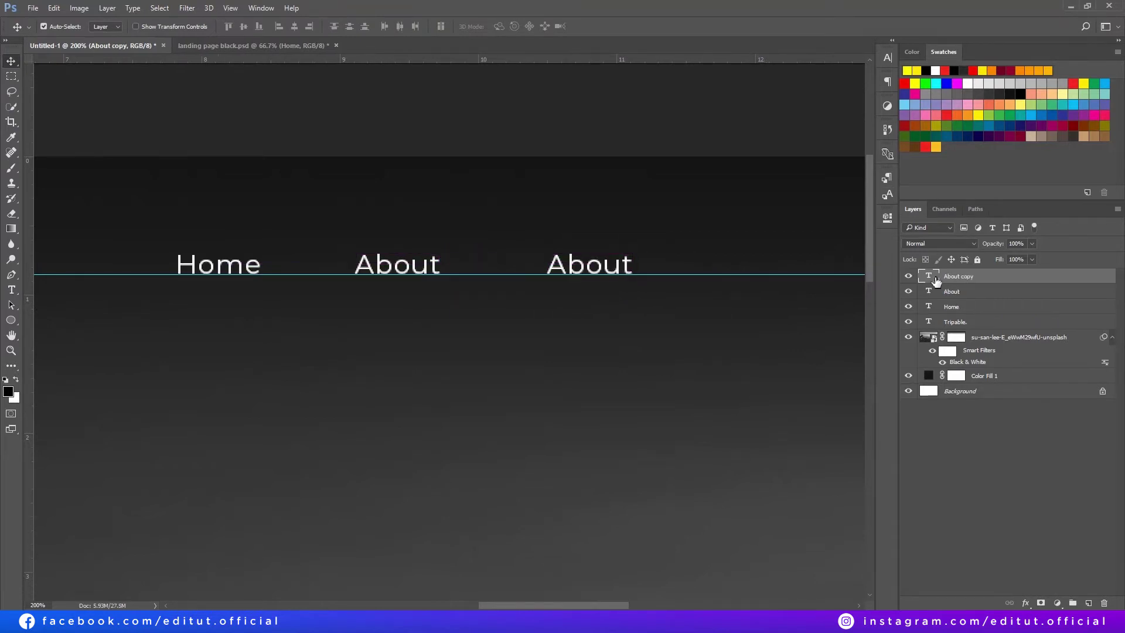
{"action": "double_click", "coordinate": [929, 276]}
{"action": "type", "text": "Gallery"}
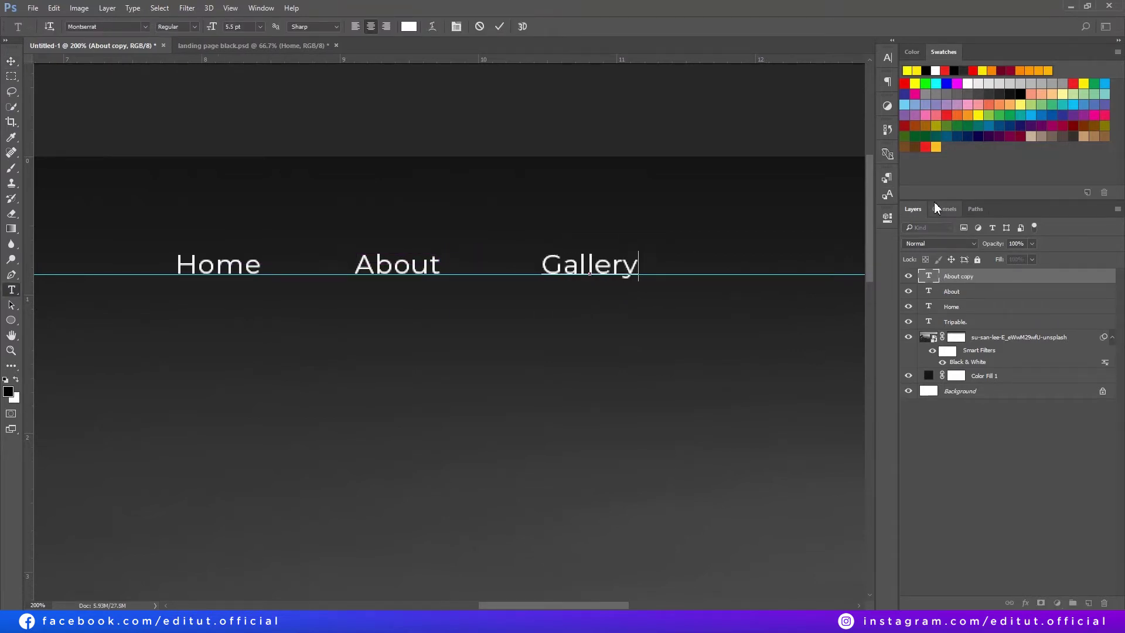
{"action": "left_click", "coordinate": [500, 33]}
{"action": "key", "text": "v"}
- Duplicate further along the row as 'Packages' and 'Contact Us'
{"action": "scroll", "coordinate": [704, 322], "scroll_direction": "right", "scroll_amount": 3}
{"action": "left_click_drag", "start_coordinate": [469, 277], "coordinate": [657, 274]}
{"action": "double_click", "coordinate": [929, 276]}
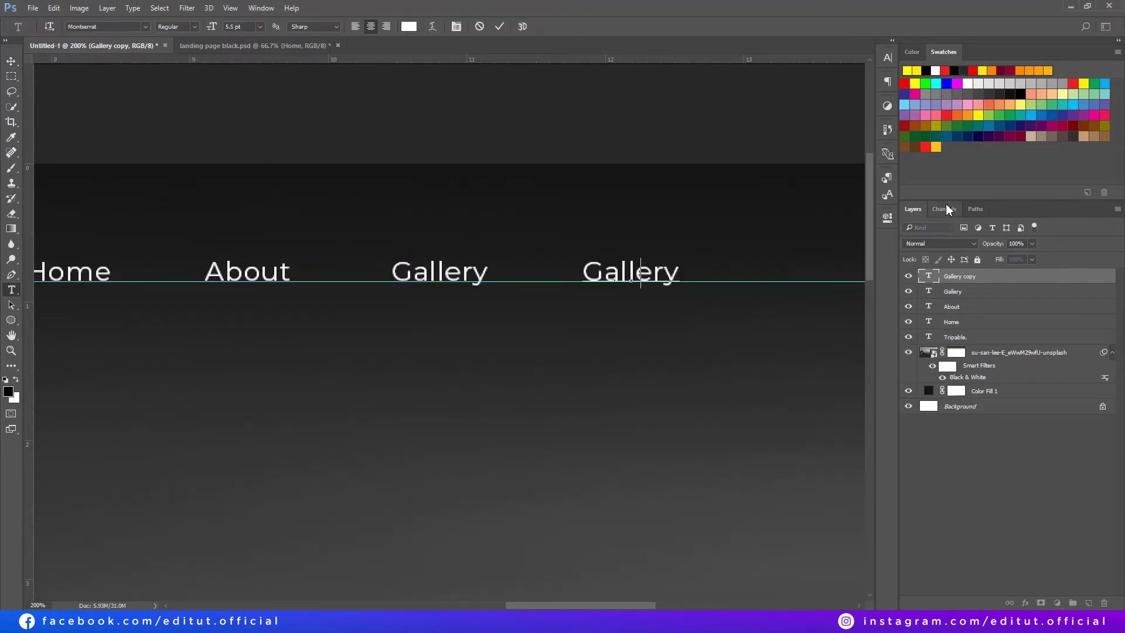
{"action": "type", "text": "Packages"}
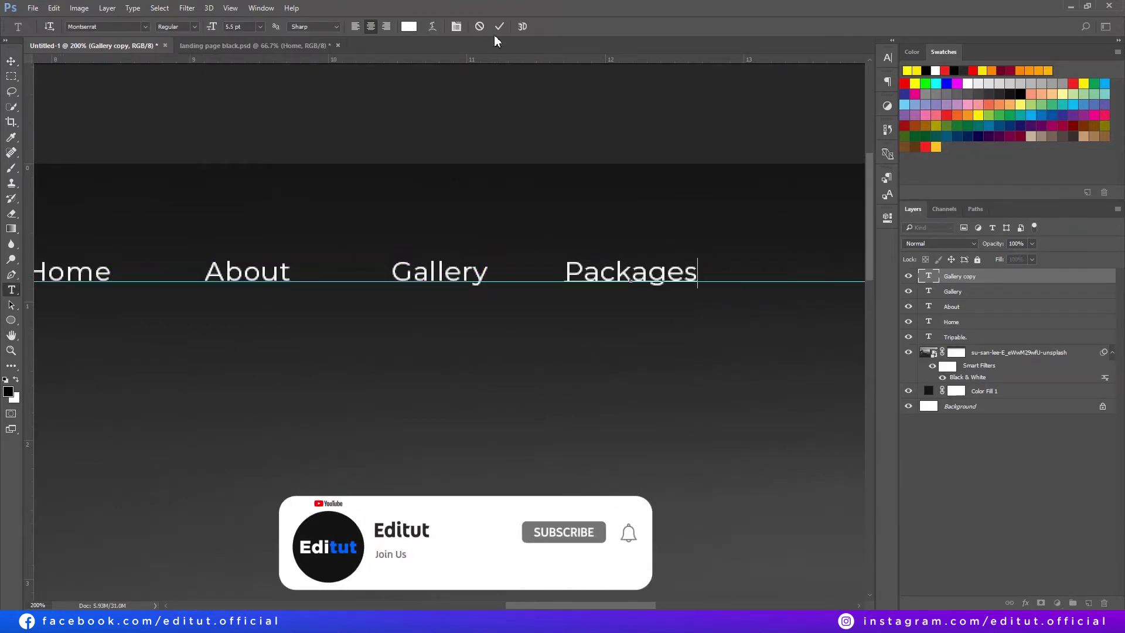
{"action": "left_click", "coordinate": [499, 26]}
{"action": "key", "text": "v"}
{"action": "scroll", "coordinate": [540, 191], "scroll_direction": "right", "scroll_amount": 3}
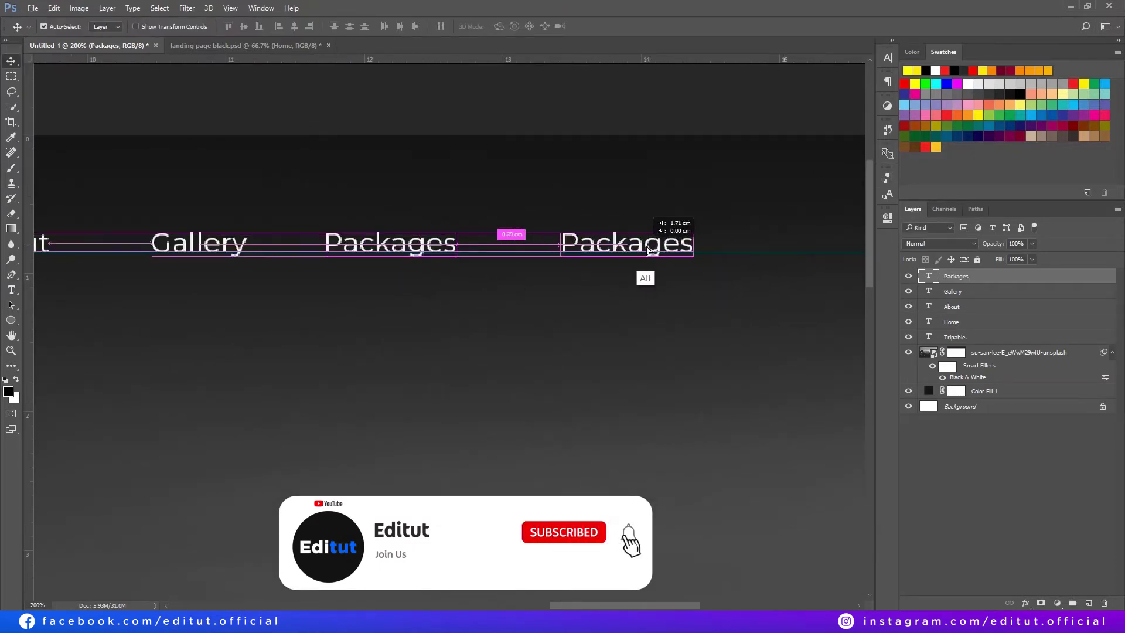
{"action": "left_click_drag", "start_coordinate": [463, 252], "coordinate": [700, 252]}
{"action": "double_click", "coordinate": [929, 276]}
{"action": "type", "text": "C"}
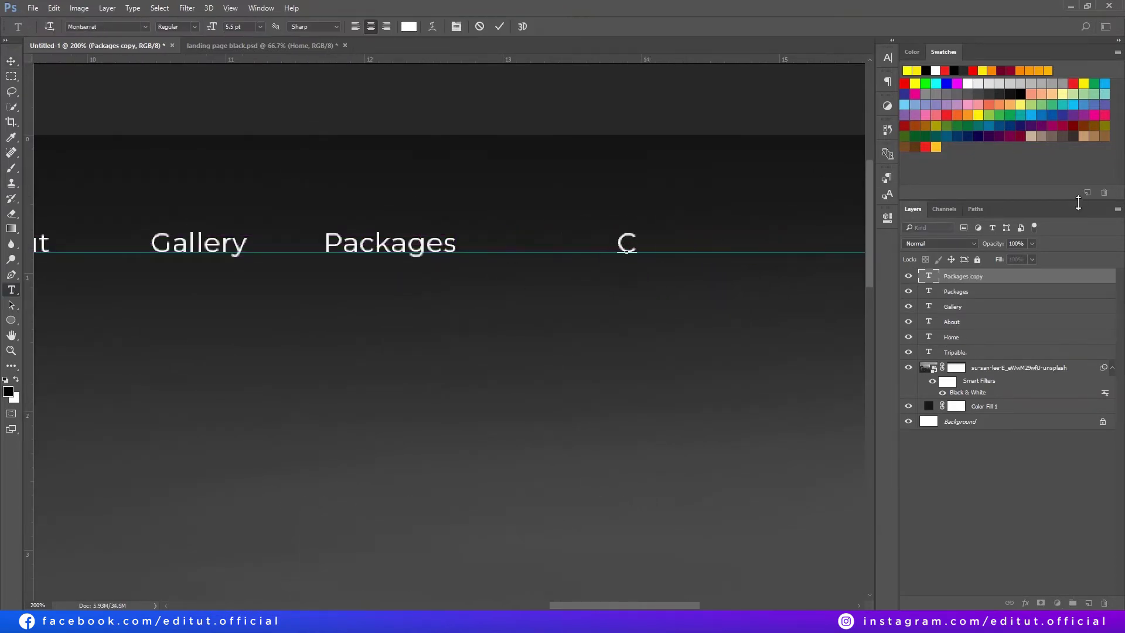
{"action": "type", "text": "ontact Us"}
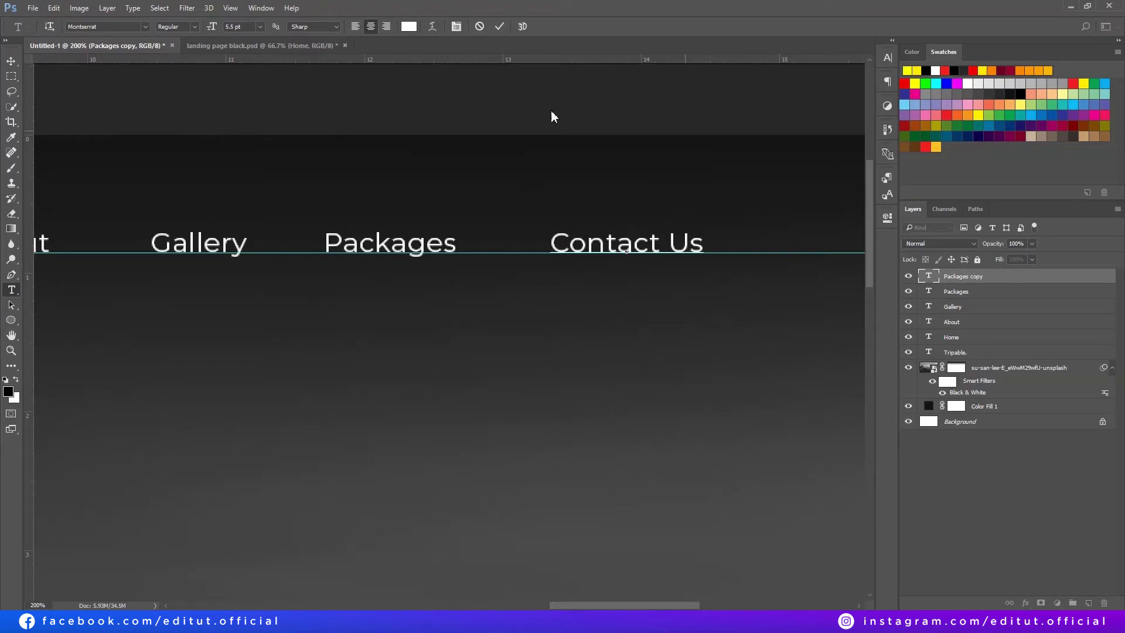
{"action": "left_click", "coordinate": [499, 26]}
- Place the user profile clipart into the page and shrink it to icon size
{"action": "key", "text": "v"}
{"action": "key", "text": "ctrl+0"}
{"action": "key", "text": "alt+Tab"}
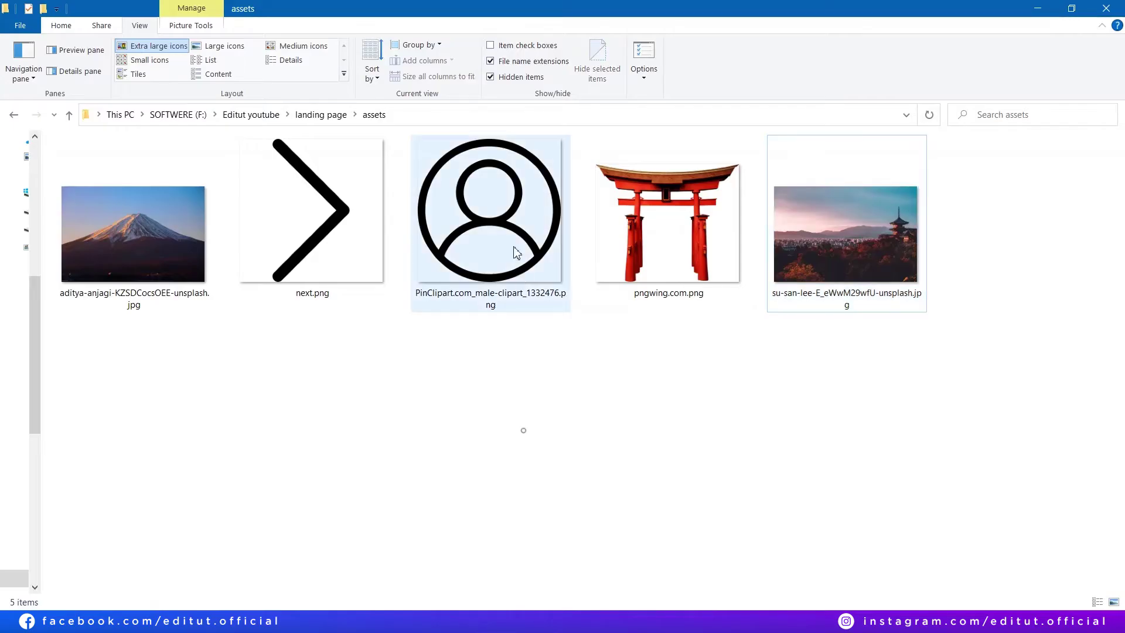
{"action": "left_click", "coordinate": [515, 251]}
{"action": "left_click_drag", "start_coordinate": [572, 537], "coordinate": [448, 316]}
{"action": "left_click_drag", "start_coordinate": [216, 100], "coordinate": [425, 338]}
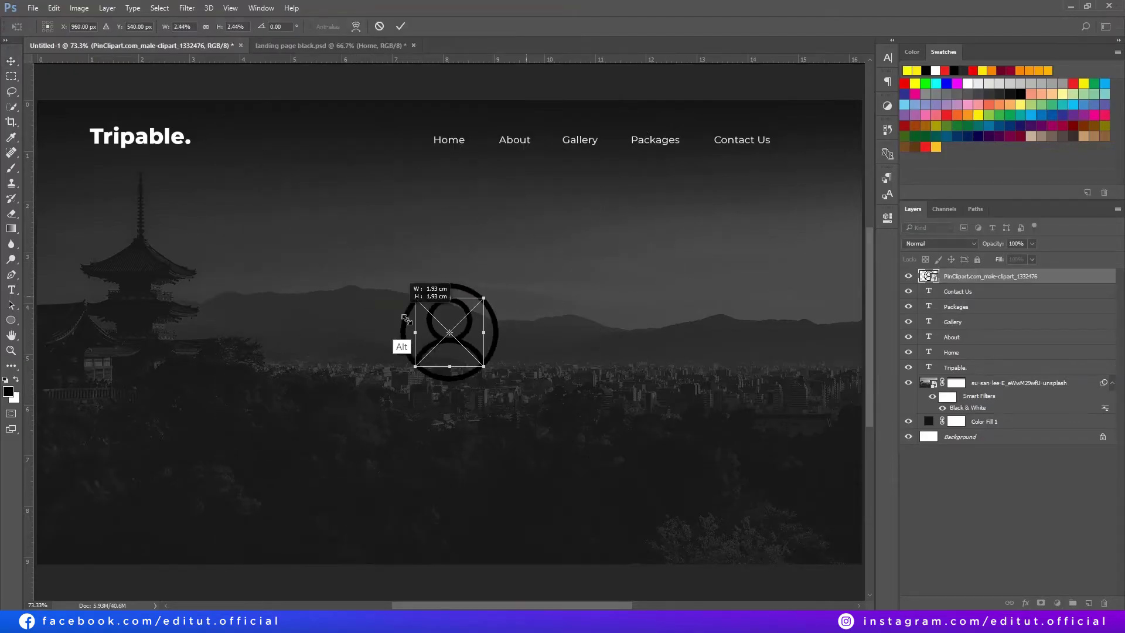
{"action": "key", "text": "Return"}
- Position the icon beside Contact Us and invert it to white
{"action": "scroll", "coordinate": [485, 326], "scroll_direction": "up", "scroll_amount": 5}
{"action": "scroll", "coordinate": [485, 327], "scroll_direction": "right", "scroll_amount": 6}
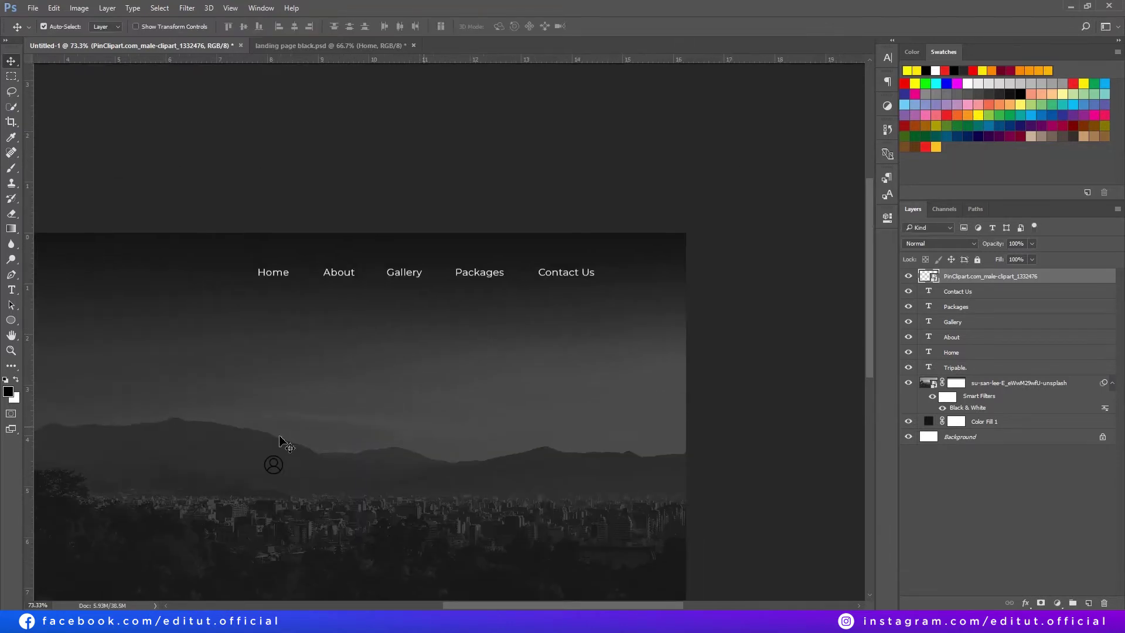
{"action": "mouse_move", "coordinate": [287, 448]}
{"action": "left_mouse_down"}
{"action": "mouse_move", "coordinate": [505, 343]}
{"action": "mouse_move", "coordinate": [636, 251]}
{"action": "left_mouse_up"}
{"action": "scroll", "coordinate": [638, 251], "scroll_direction": "up", "scroll_amount": 3}
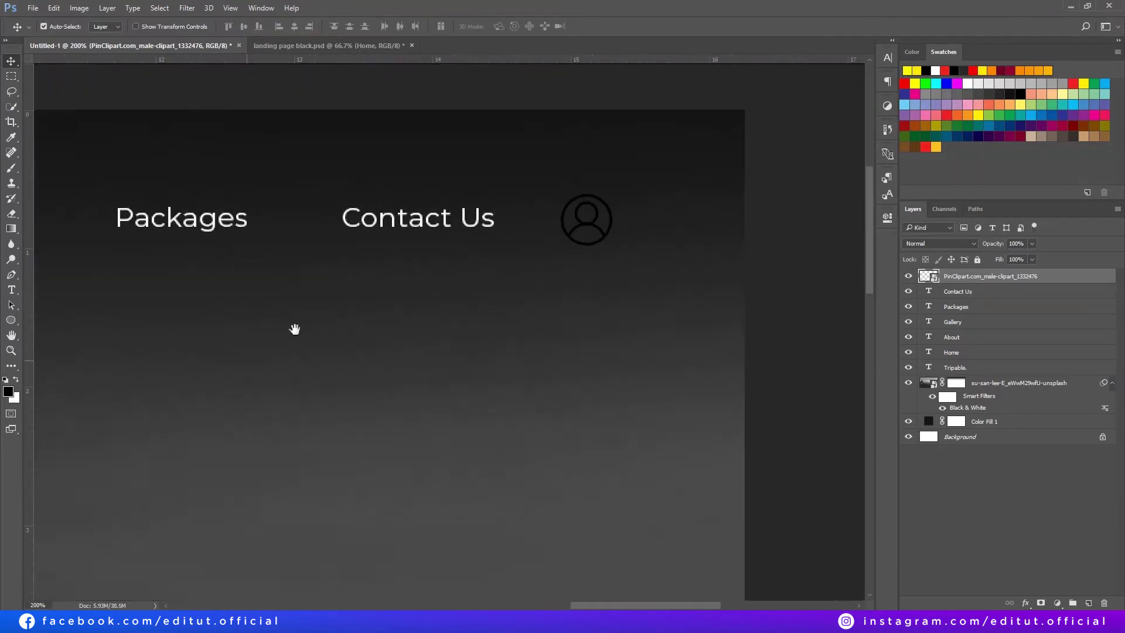
{"action": "key", "text": "ctrl+i"}
{"action": "key", "text": "ctrl+0"}
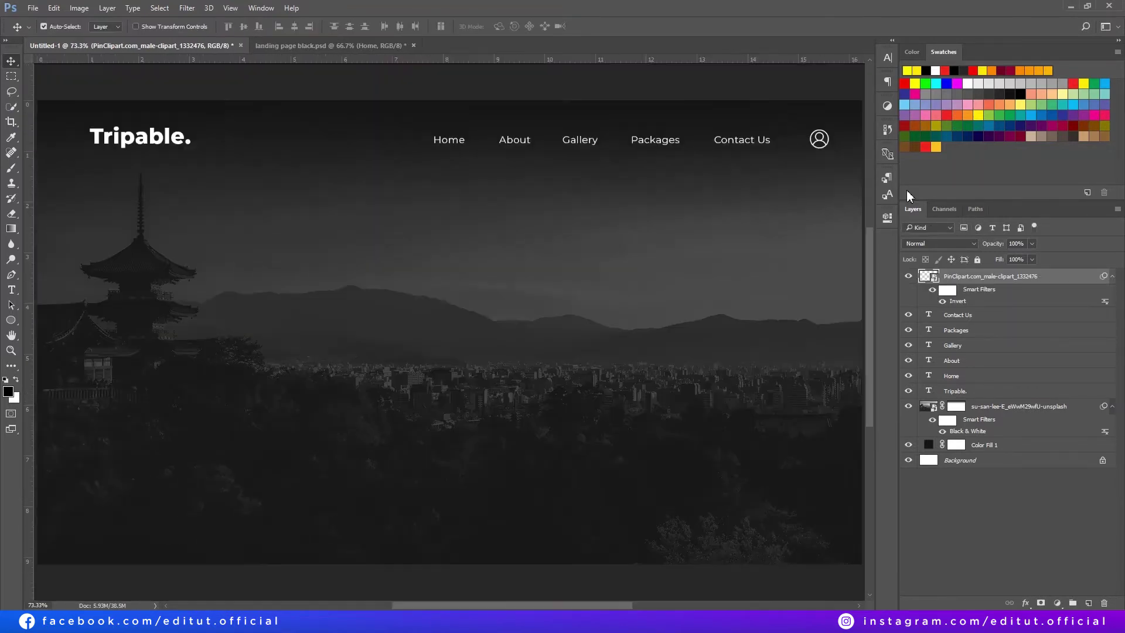
- Add guides at Home's left edge, right edge and baseline
{"action": "right_click", "coordinate": [11, 320]}
{"action": "left_click", "coordinate": [59, 326]}
{"action": "scroll", "coordinate": [394, 181], "scroll_direction": "up", "scroll_amount": 2}
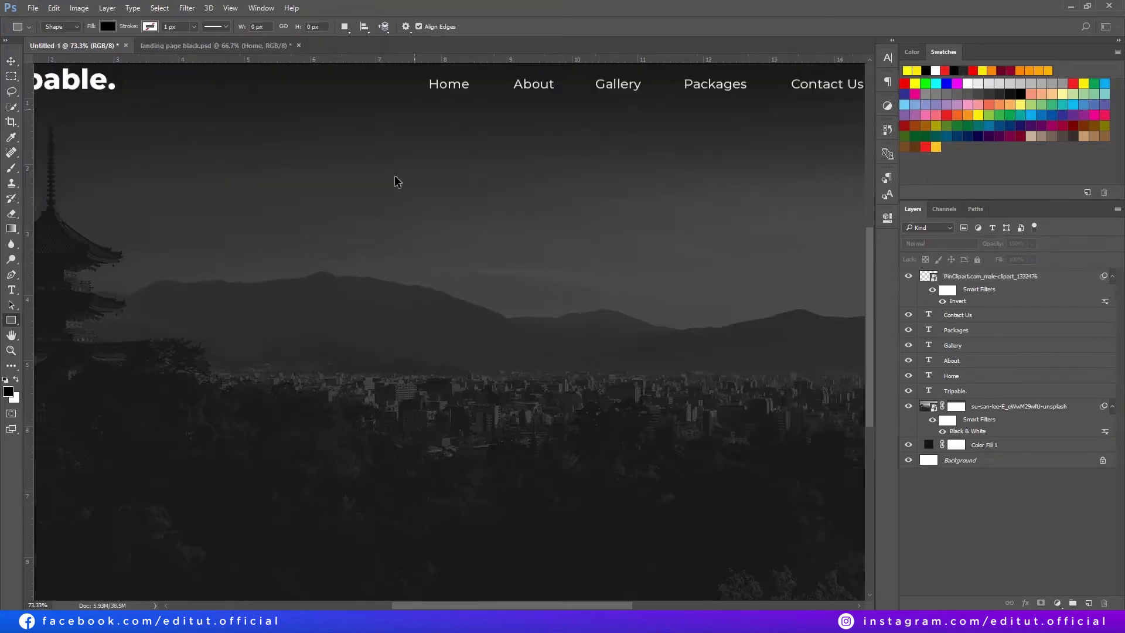
{"action": "scroll", "coordinate": [396, 178], "scroll_direction": "up", "scroll_amount": 3}
{"action": "mouse_move", "coordinate": [396, 177]}
{"action": "left_mouse_down"}
{"action": "mouse_move", "coordinate": [442, 402]}
{"action": "mouse_move", "coordinate": [429, 266]}
{"action": "left_mouse_up"}
{"action": "scroll", "coordinate": [429, 266], "scroll_direction": "up", "scroll_amount": 1}
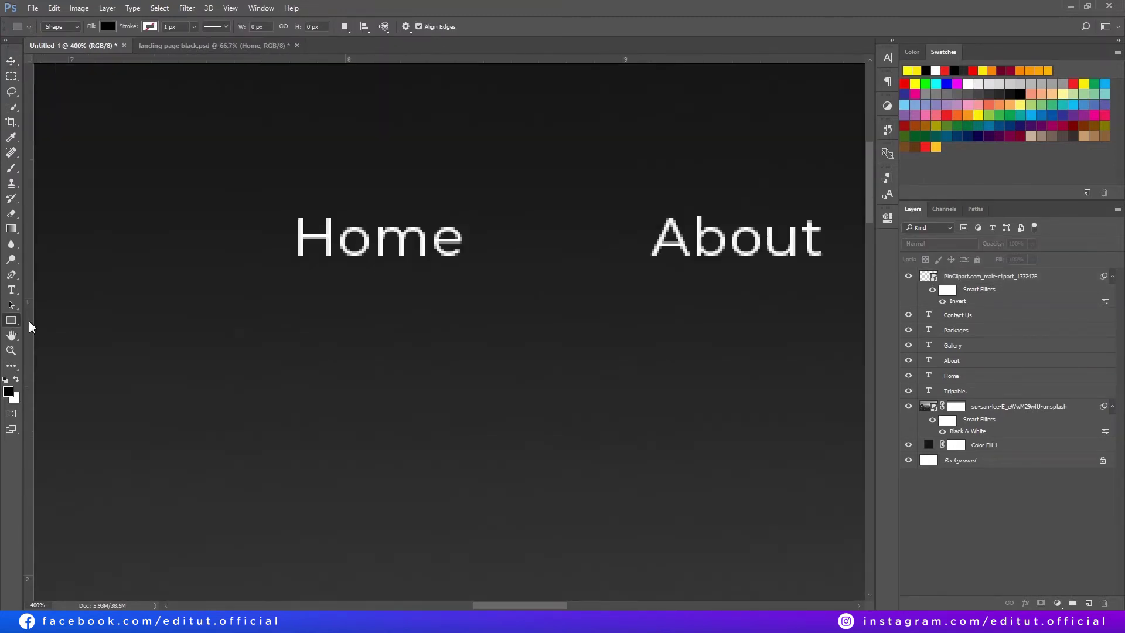
{"action": "left_click_drag", "start_coordinate": [27, 321], "coordinate": [297, 329]}
{"action": "left_click_drag", "start_coordinate": [88, 59], "coordinate": [88, 257]}
{"action": "mouse_move", "coordinate": [28, 352]}
{"action": "left_mouse_down"}
{"action": "mouse_move", "coordinate": [462, 344]}
{"action": "mouse_move", "coordinate": [462, 328]}
{"action": "left_mouse_up"}
- Draw a thin rectangle under Home filled with red #fd1d1d
{"action": "left_click_drag", "start_coordinate": [297, 290], "coordinate": [463, 295]}
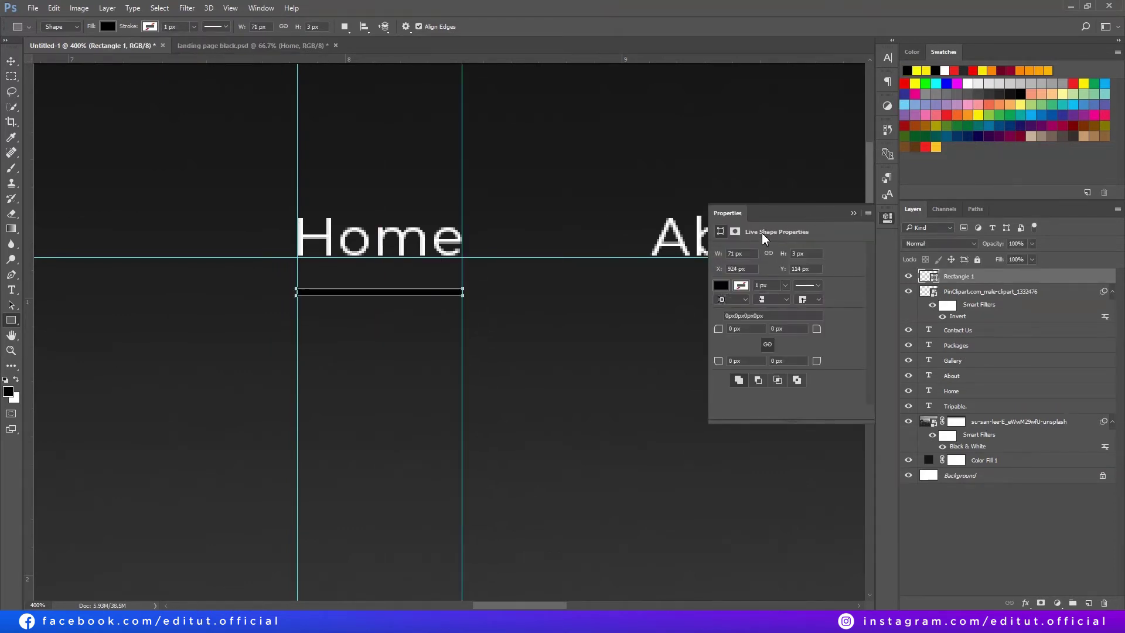
{"action": "left_click", "coordinate": [725, 286]}
{"action": "left_click", "coordinate": [834, 309]}
{"action": "left_click", "coordinate": [924, 149]}
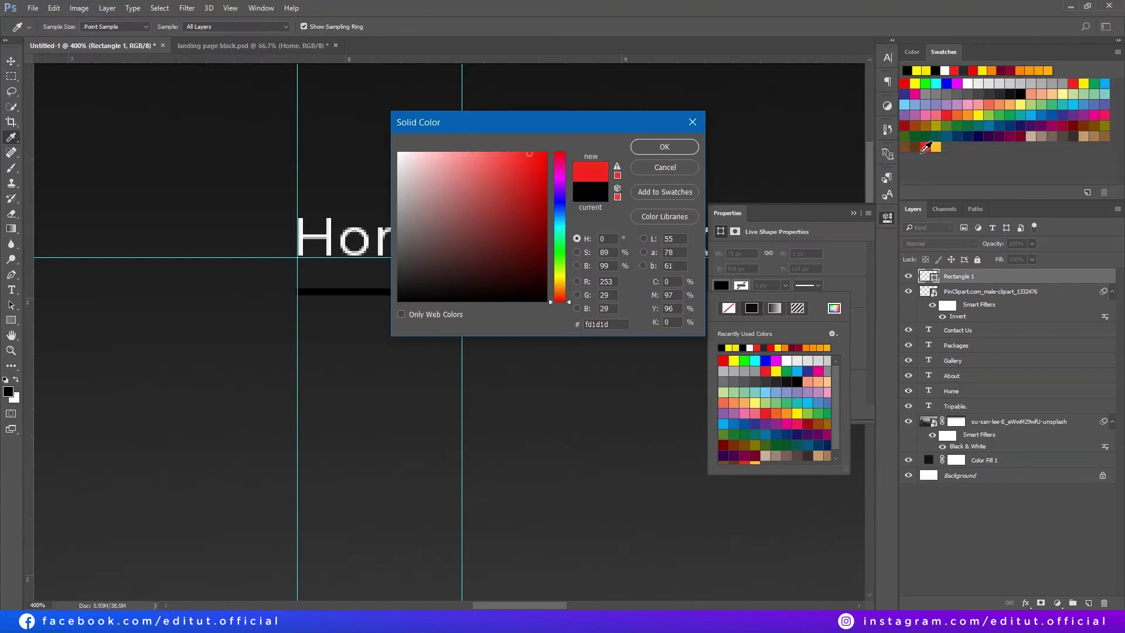
{"action": "left_click", "coordinate": [664, 147]}
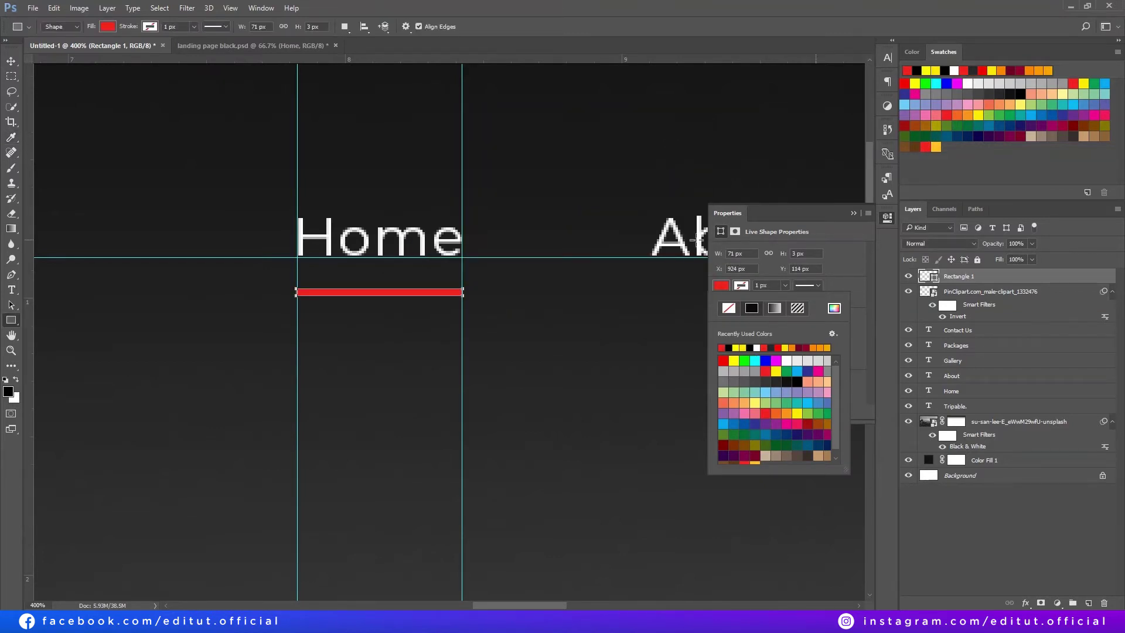
{"action": "left_click", "coordinate": [11, 61]}
{"action": "key", "text": "ctrl+semicolon"}
{"action": "key", "text": "ctrl+0"}
- Draw a large ellipse and give it a gradient fill
{"action": "right_click", "coordinate": [11, 320]}
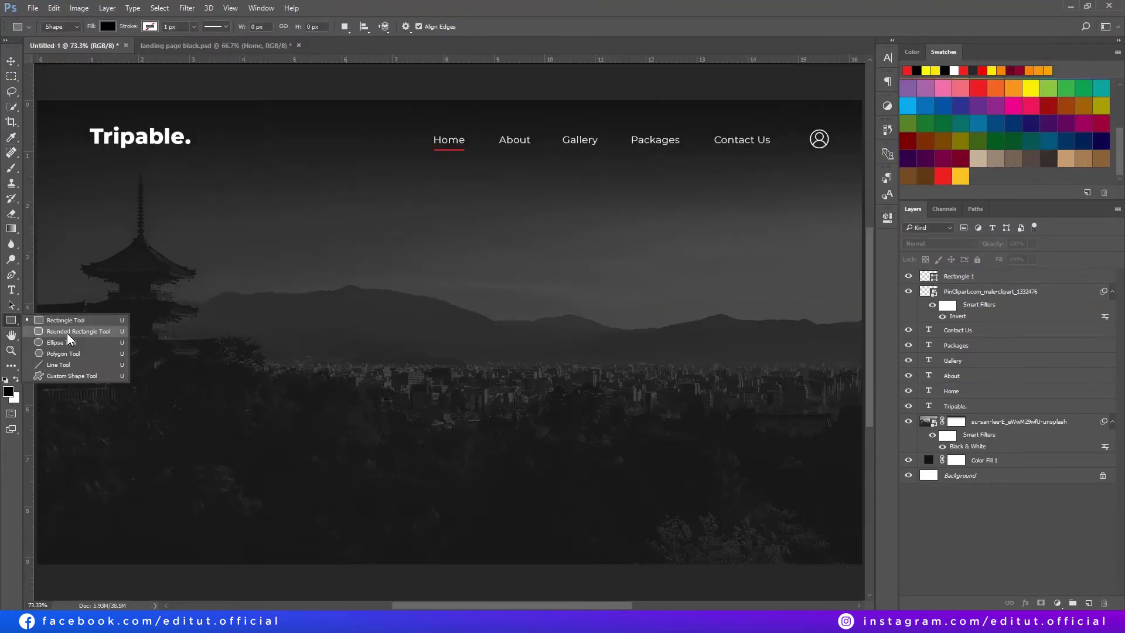
{"action": "left_click", "coordinate": [66, 346]}
{"action": "left_click_drag", "start_coordinate": [354, 243], "coordinate": [727, 444]}
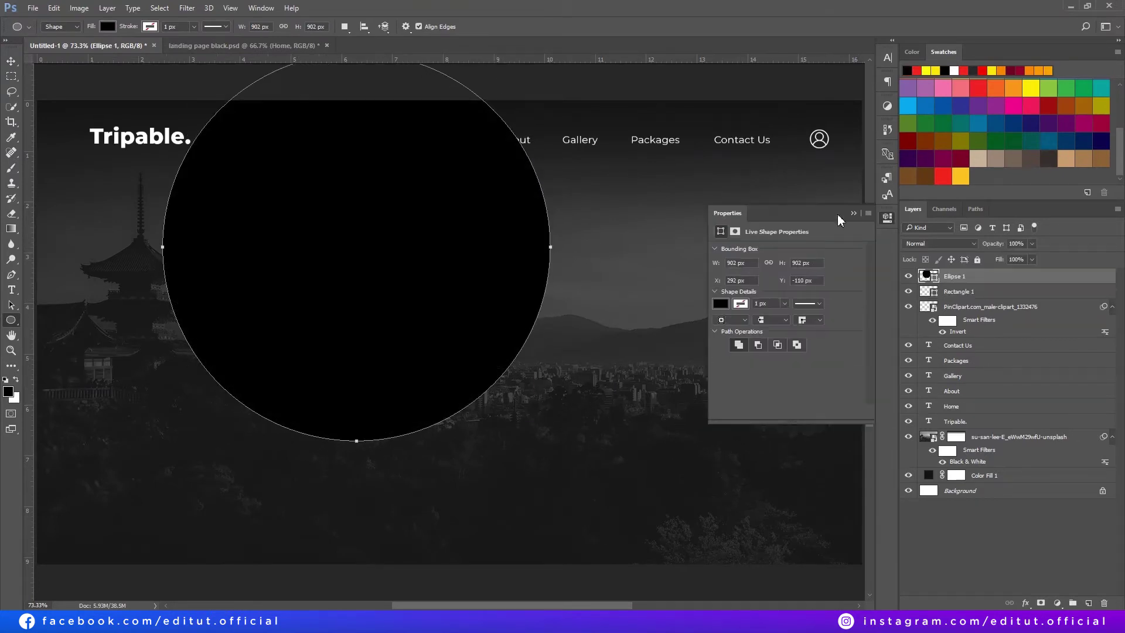
{"action": "left_click", "coordinate": [722, 304]}
{"action": "left_click", "coordinate": [775, 328]}
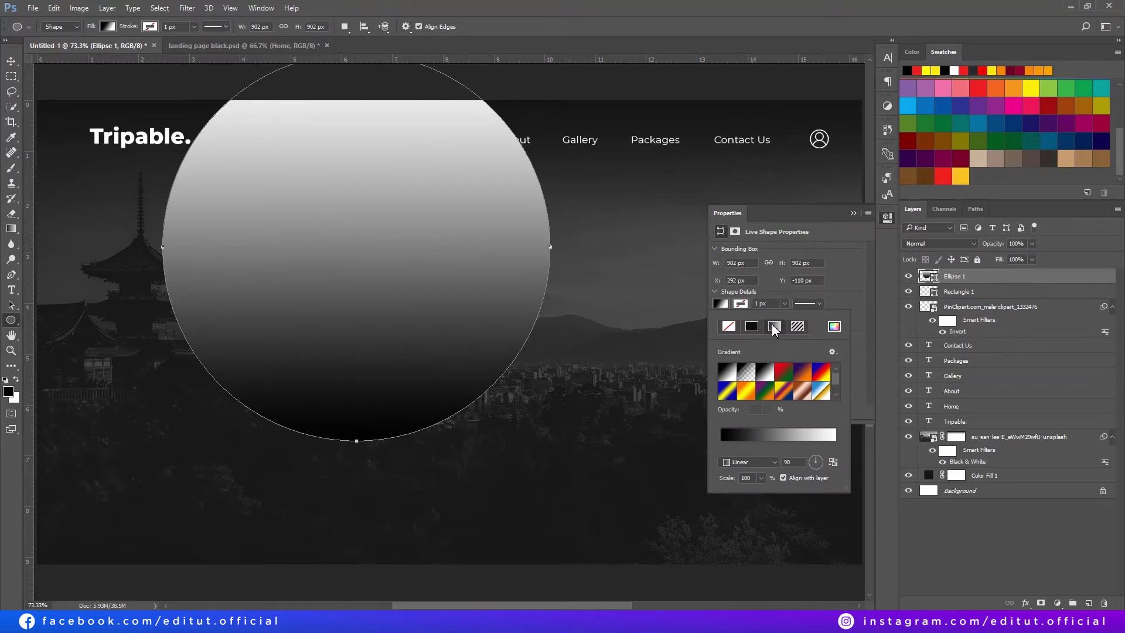
{"action": "left_click", "coordinate": [780, 438]}
{"action": "left_click_drag", "start_coordinate": [214, 217], "coordinate": [692, 166]}
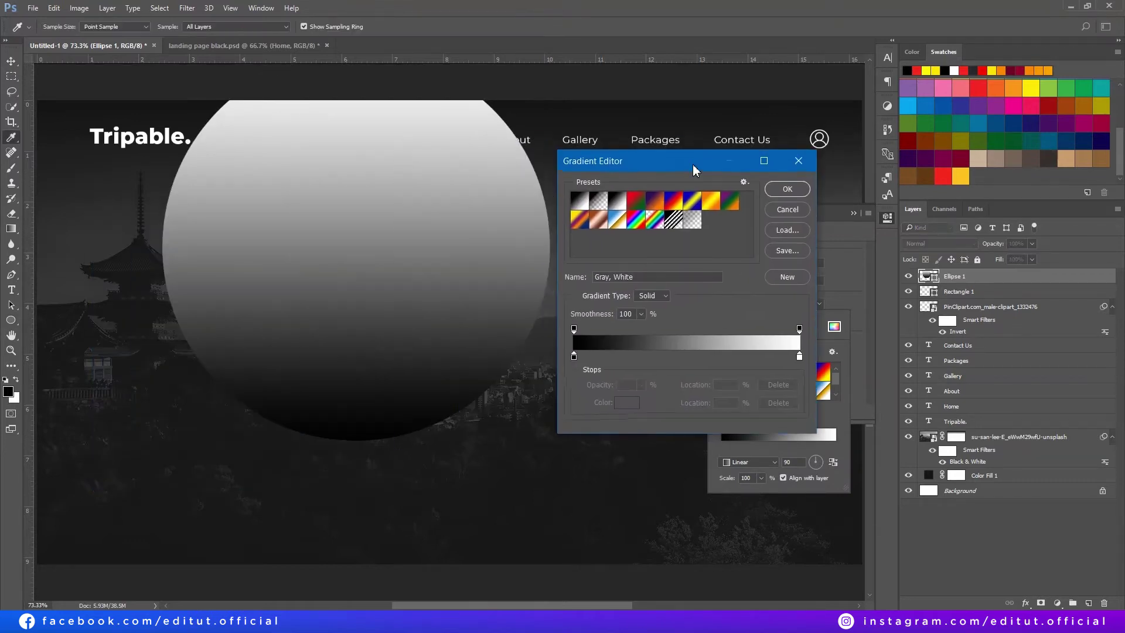
- Set the circle's gradient stops to run from red to yellow
{"action": "left_click", "coordinate": [579, 367]}
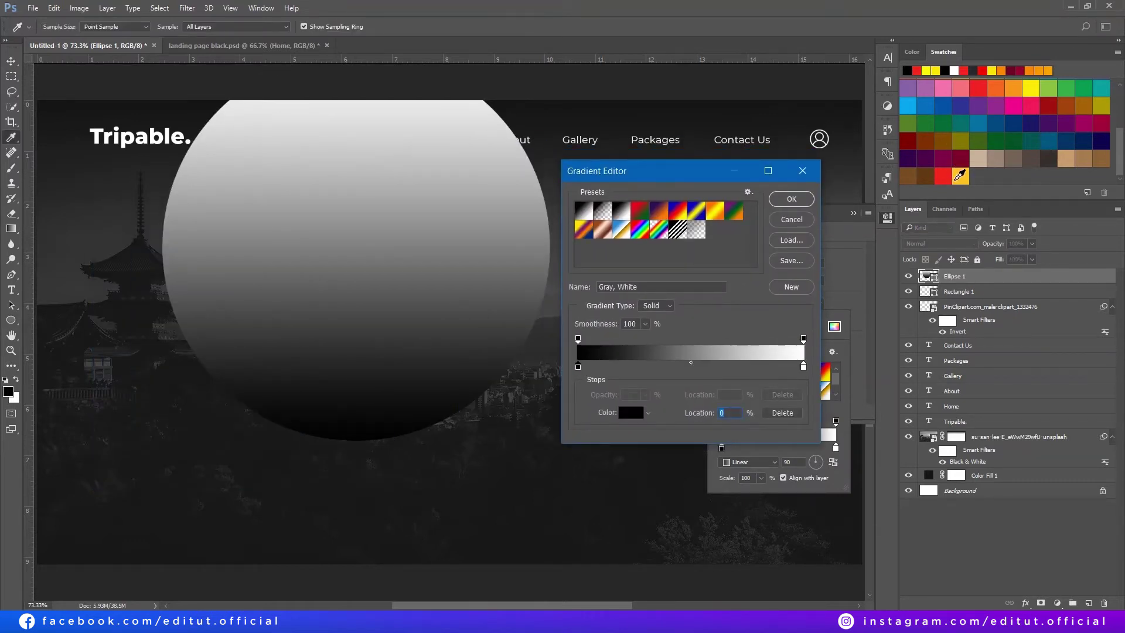
{"action": "left_click", "coordinate": [956, 181]}
{"action": "left_click", "coordinate": [938, 177]}
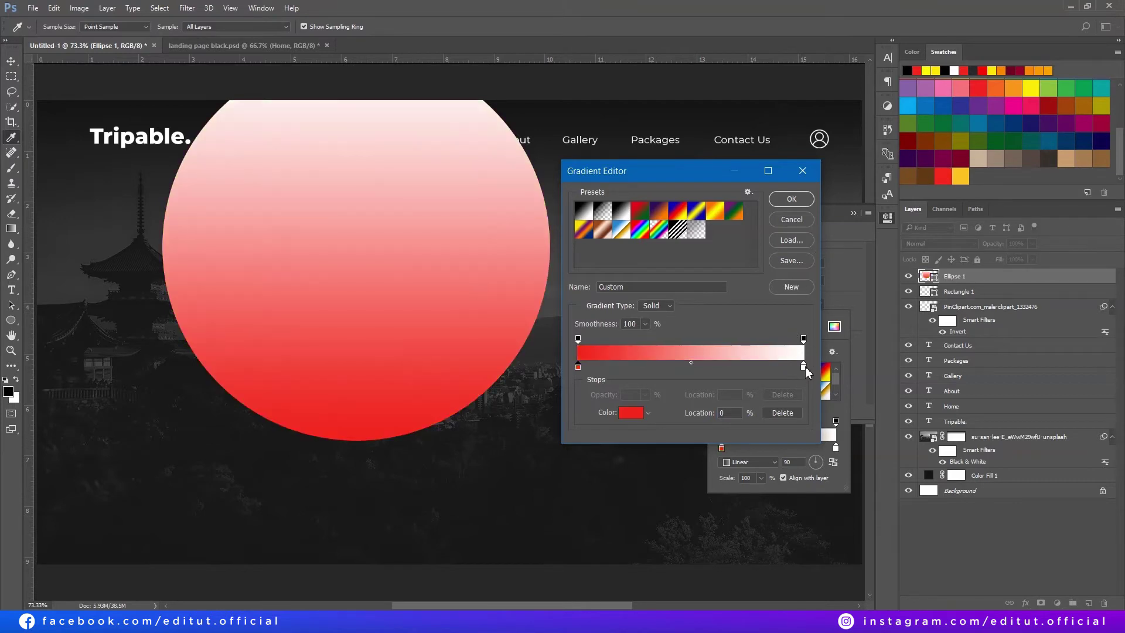
{"action": "left_click", "coordinate": [962, 176]}
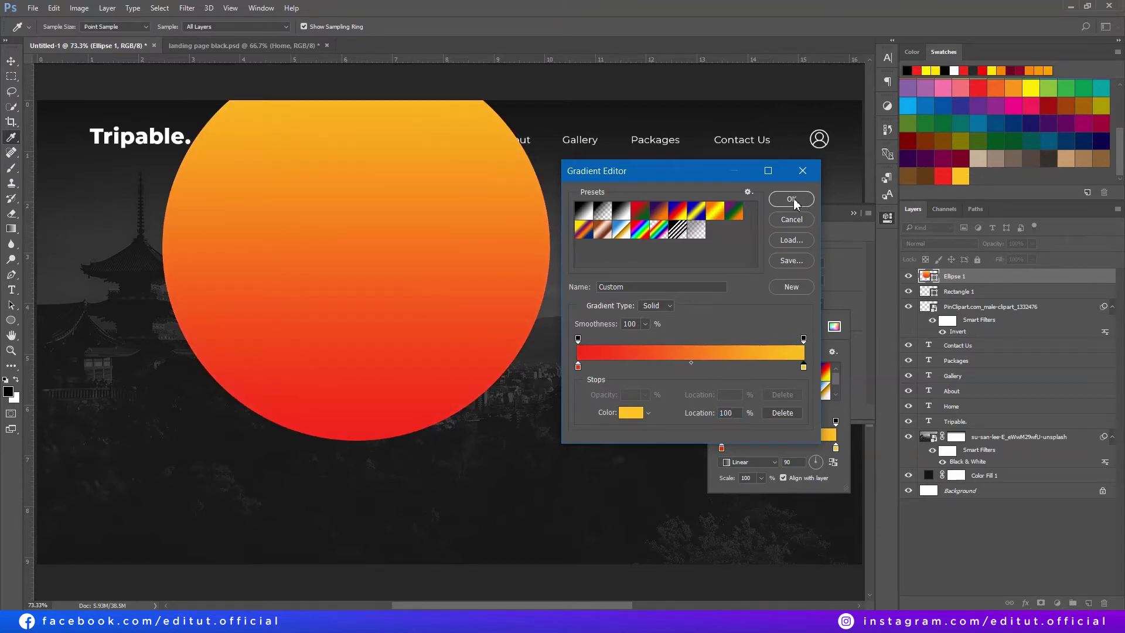
{"action": "left_click", "coordinate": [791, 200]}
{"action": "left_click", "coordinate": [946, 273]}
- Move the gradient circle to the lower right and enlarge it from its centre
{"action": "key", "text": "v"}
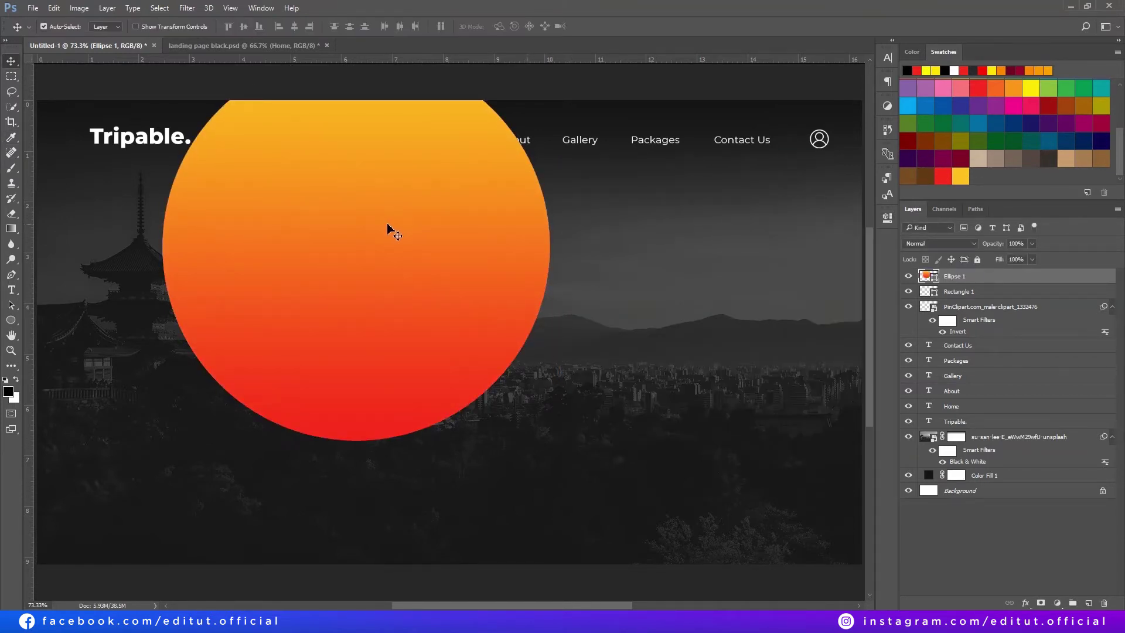
{"action": "left_click_drag", "start_coordinate": [384, 231], "coordinate": [741, 419]}
{"action": "key", "text": "ctrl+t"}
{"action": "left_click_drag", "start_coordinate": [521, 247], "coordinate": [463, 202]}
{"action": "mouse_move", "coordinate": [619, 314]}
{"action": "left_mouse_down"}
{"action": "mouse_move", "coordinate": [578, 295]}
{"action": "mouse_move", "coordinate": [603, 311]}
{"action": "left_mouse_up"}
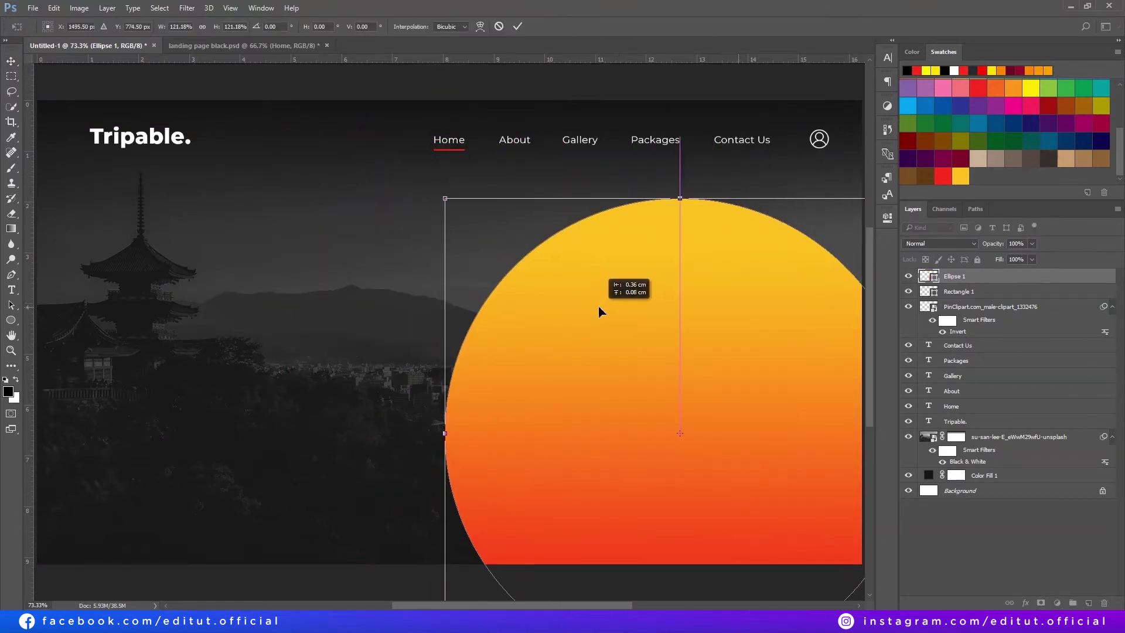
{"action": "key", "text": "Return"}
- Apply an orange-to-red Gradient Overlay at 150% scale to the Tripable. logo
{"action": "left_click", "coordinate": [888, 57]}
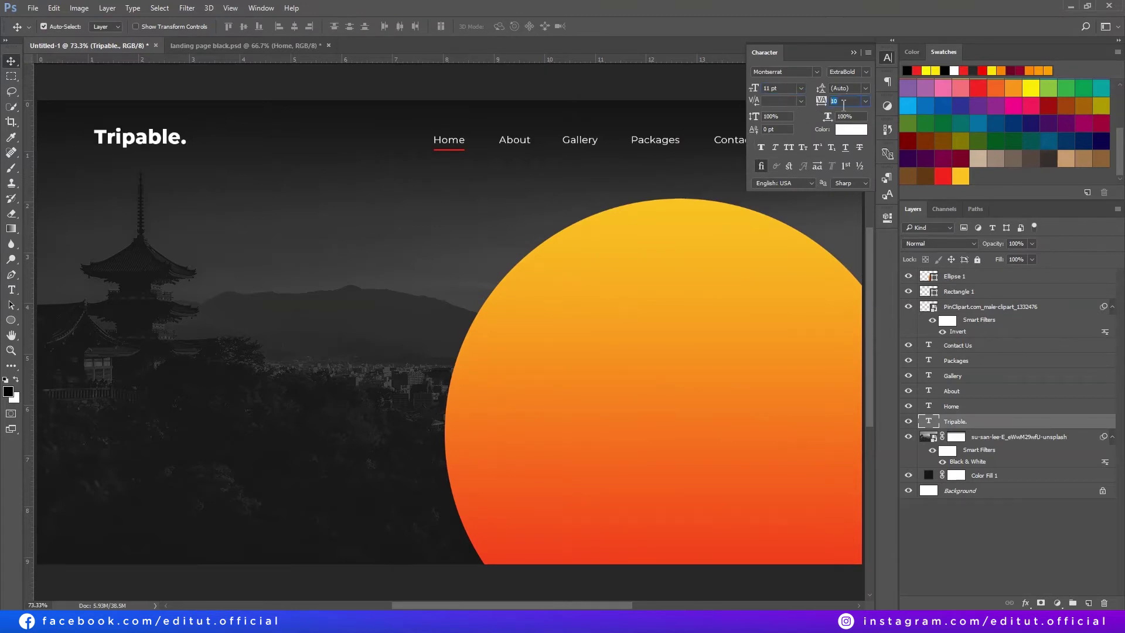
{"action": "double_click", "coordinate": [1031, 421]}
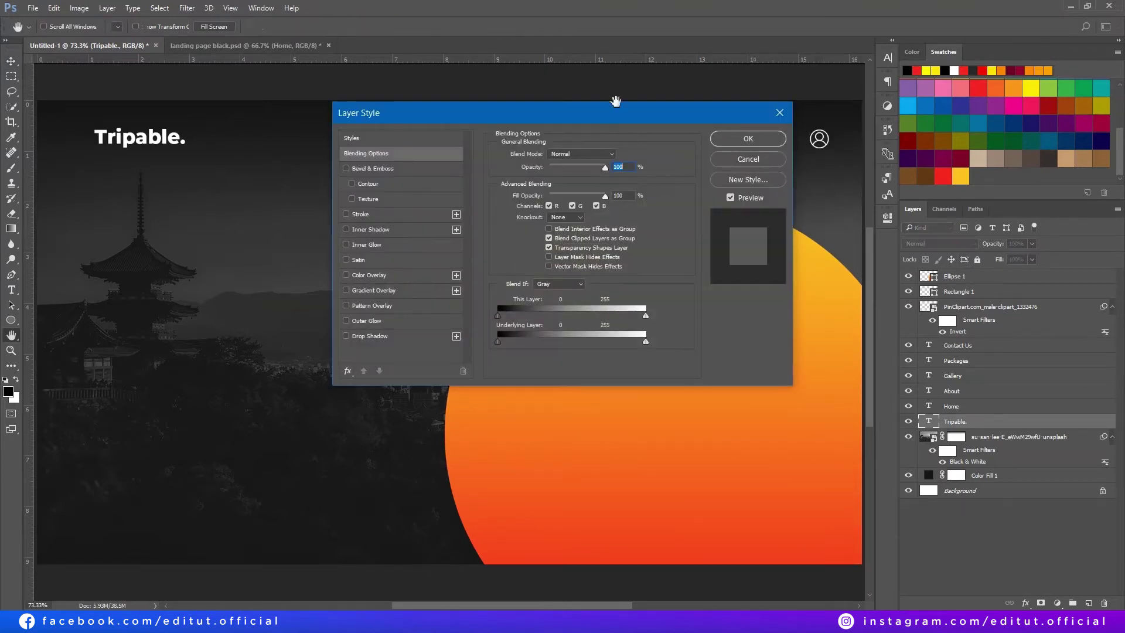
{"action": "left_click_drag", "start_coordinate": [592, 125], "coordinate": [645, 181]}
{"action": "left_click", "coordinate": [424, 346]}
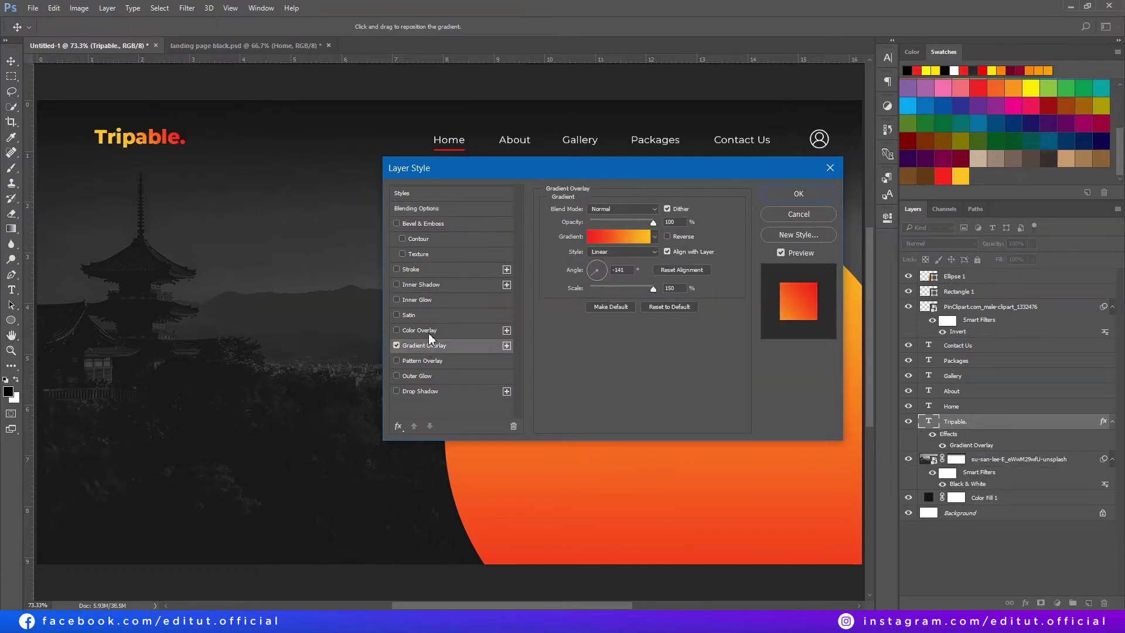
{"action": "left_click", "coordinate": [612, 237]}
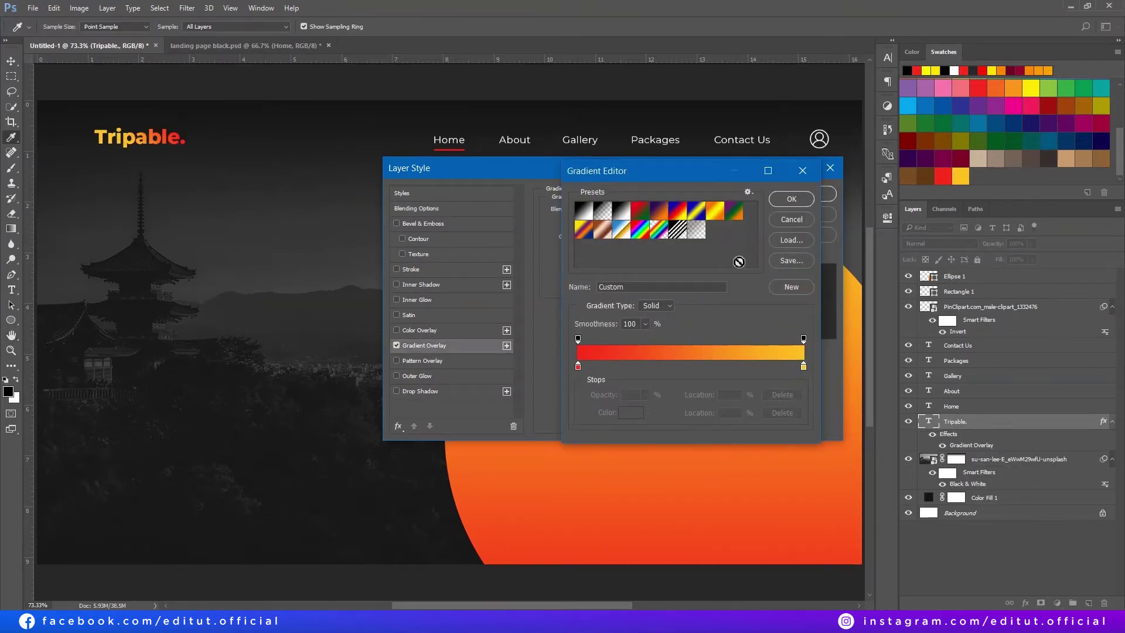
{"action": "left_click", "coordinate": [791, 199]}
{"action": "left_click_drag", "start_coordinate": [631, 289], "coordinate": [655, 293]}
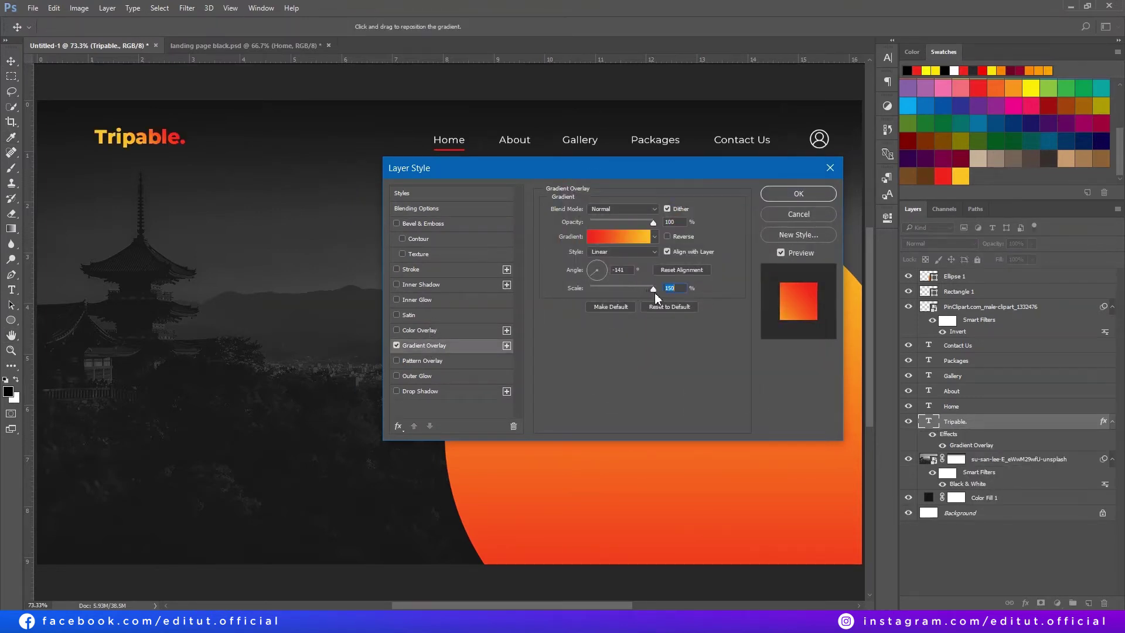
{"action": "left_click", "coordinate": [779, 194]}
- Group the Contact Us through Home layers and PinClipart icon into a 'menu' group
{"action": "left_click", "coordinate": [957, 345]}
{"action": "left_click", "coordinate": [978, 407], "text": "shift"}
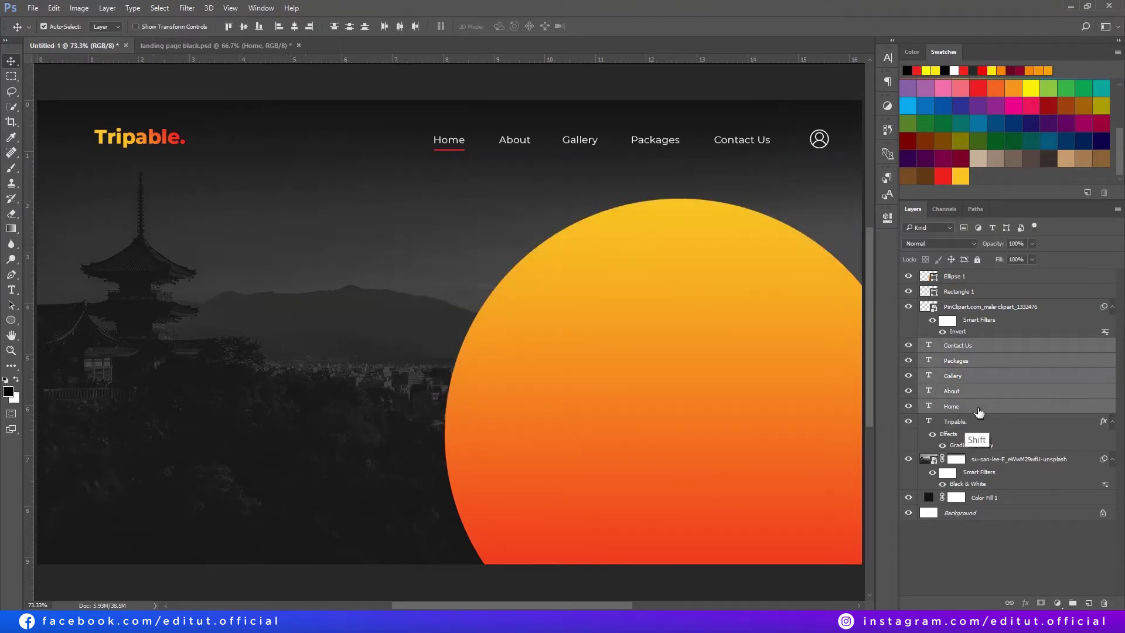
{"action": "left_click", "coordinate": [1034, 307], "text": "ctrl"}
{"action": "key", "text": "ctrl+g"}
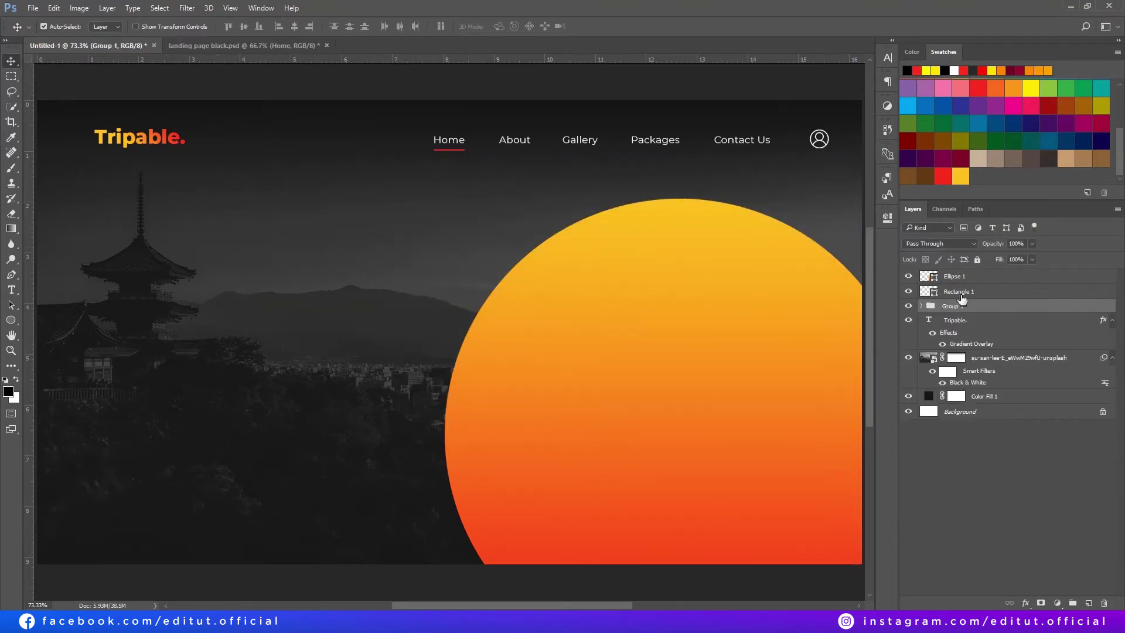
{"action": "type", "text": "menu"}
{"action": "key", "text": "Return"}
- Put the Tripable. logo layer into its own group named 'logo'
{"action": "left_click", "coordinate": [961, 320]}
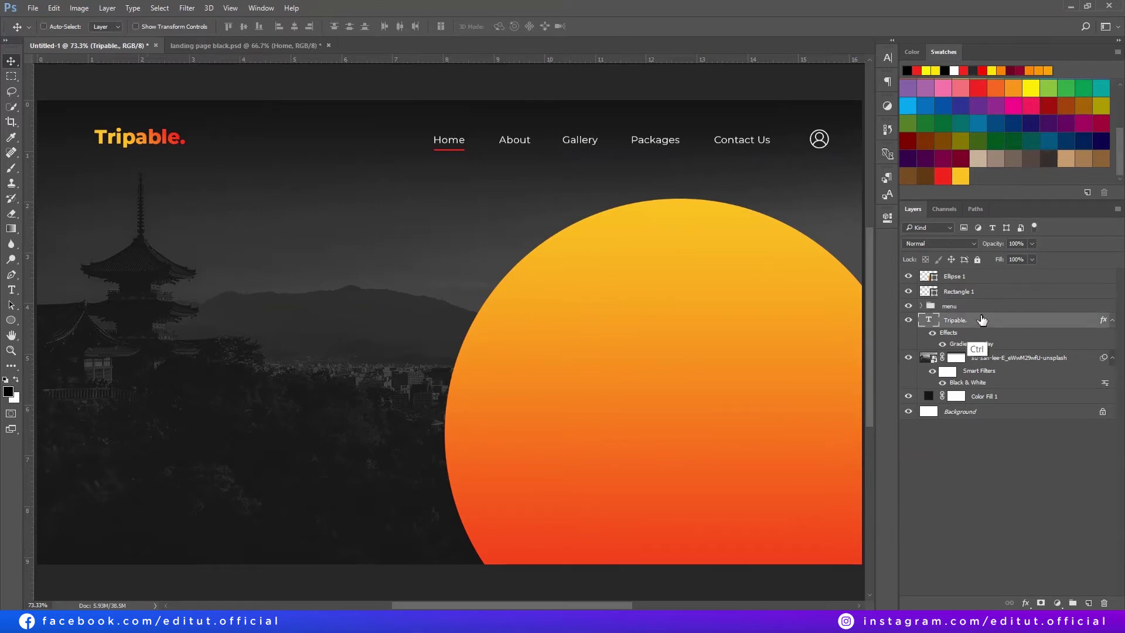
{"action": "key", "text": "ctrl+g"}
{"action": "type", "text": "logo"}
{"action": "key", "text": "Return"}
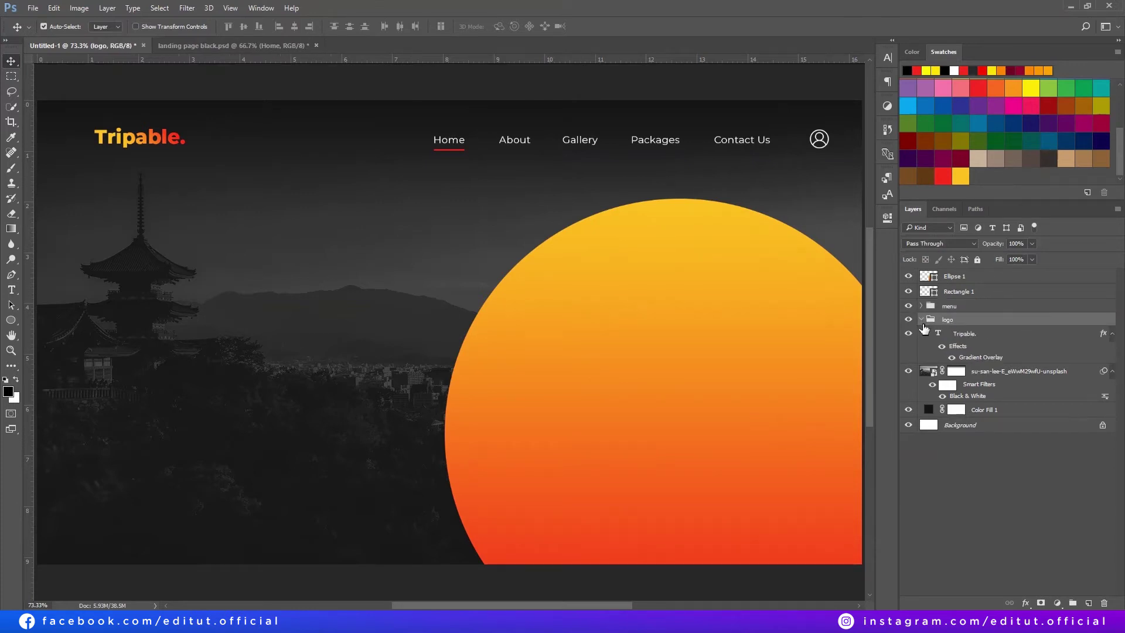
{"action": "left_click", "coordinate": [921, 319]}
- Group the background photo as 'bg' and move Rectangle 1 into the menu group
{"action": "left_click", "coordinate": [1008, 332]}
{"action": "key", "text": "ctrl+g"}
{"action": "double_click", "coordinate": [953, 333]}
{"action": "type", "text": "bg"}
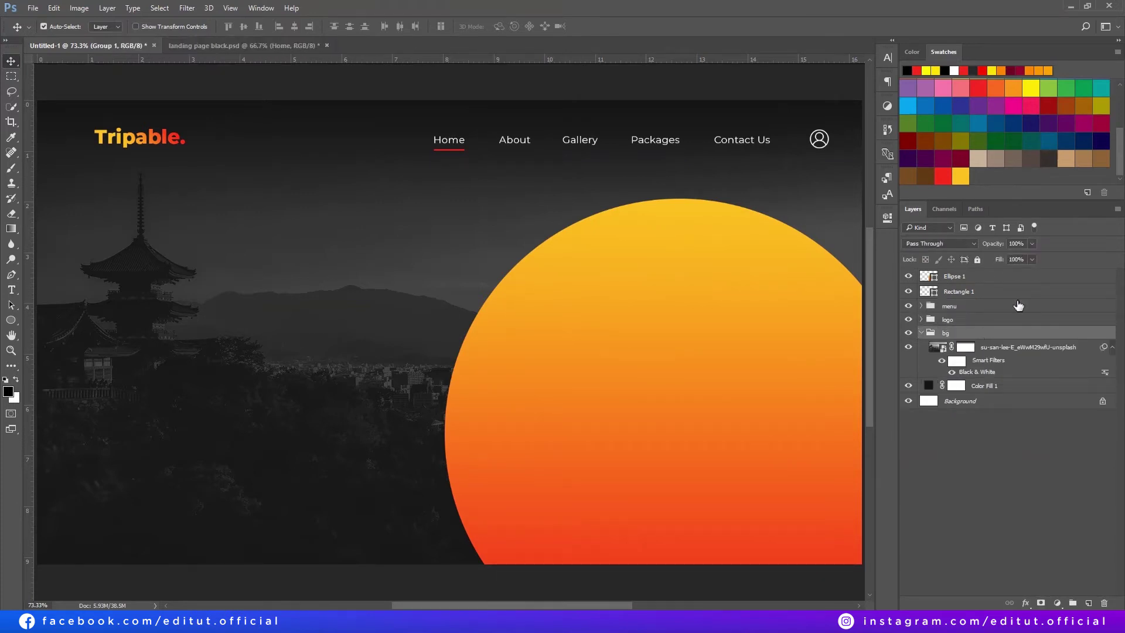
{"action": "left_click", "coordinate": [921, 332]}
{"action": "left_click_drag", "start_coordinate": [961, 291], "coordinate": [946, 299]}
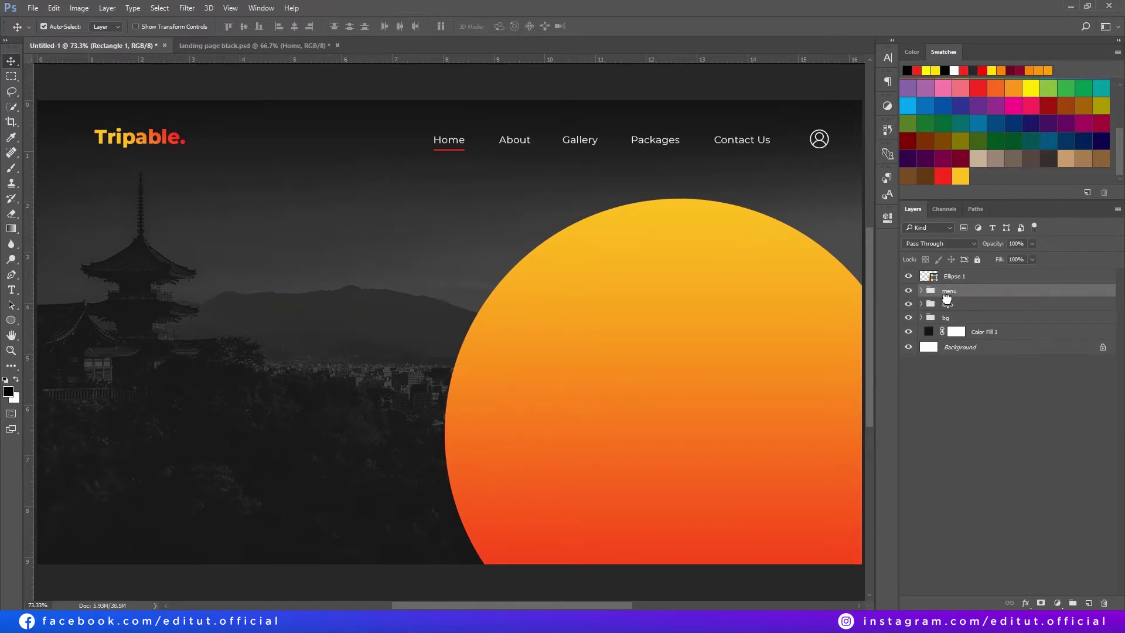
{"action": "key", "text": "t"}
{"action": "type", "text": "JAPA"}
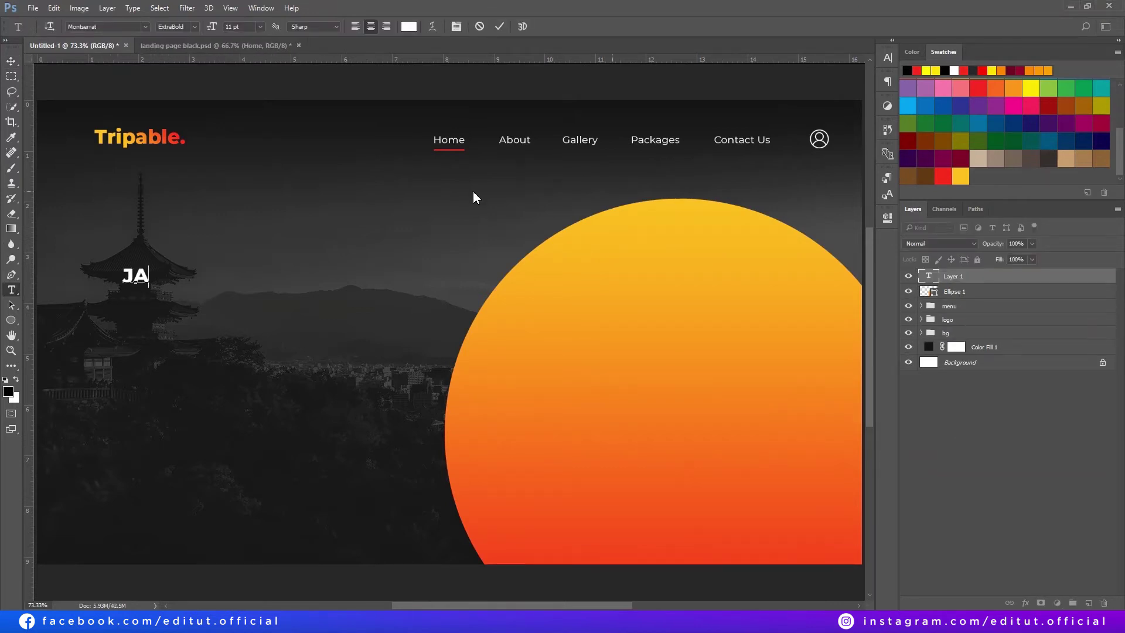
- Finish the JAPAN heading, place it on the hero's left, and set it in Ungai
{"action": "type", "text": "N"}
{"action": "left_click", "coordinate": [457, 26]}
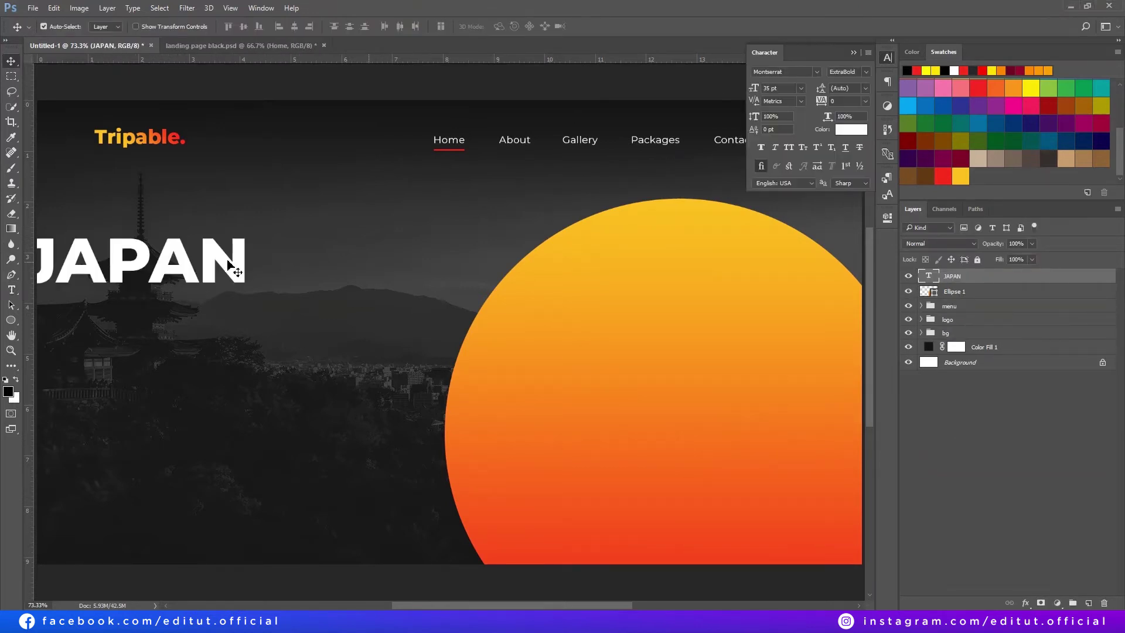
{"action": "left_click_drag", "start_coordinate": [233, 264], "coordinate": [307, 300]}
{"action": "left_click", "coordinate": [793, 72]}
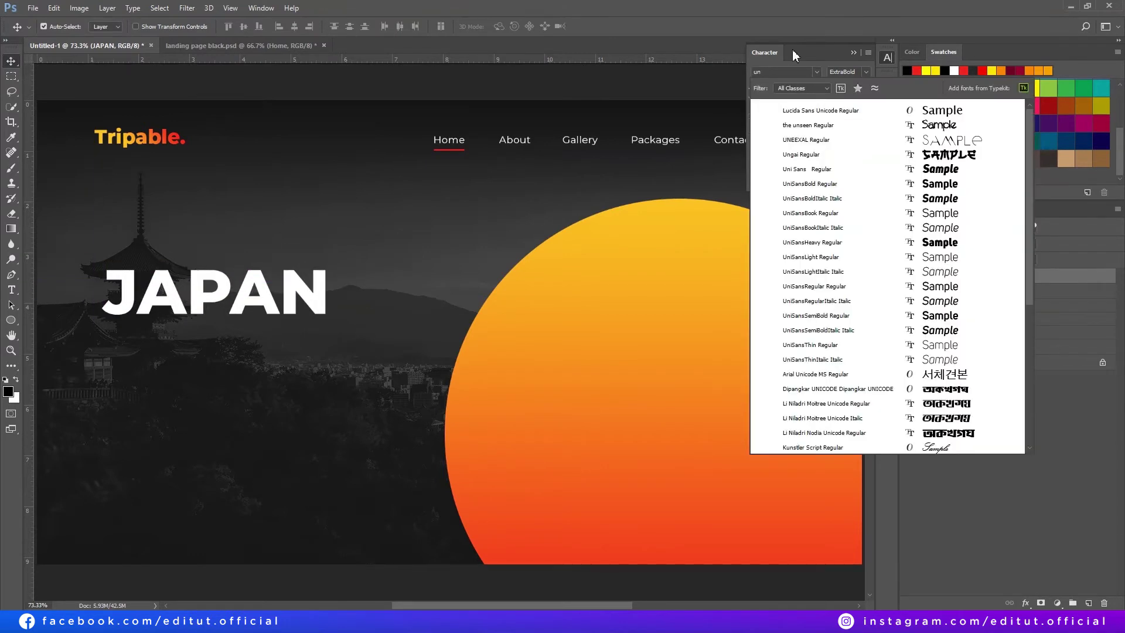
{"action": "type", "text": "ung"}
{"action": "key", "text": "Return"}
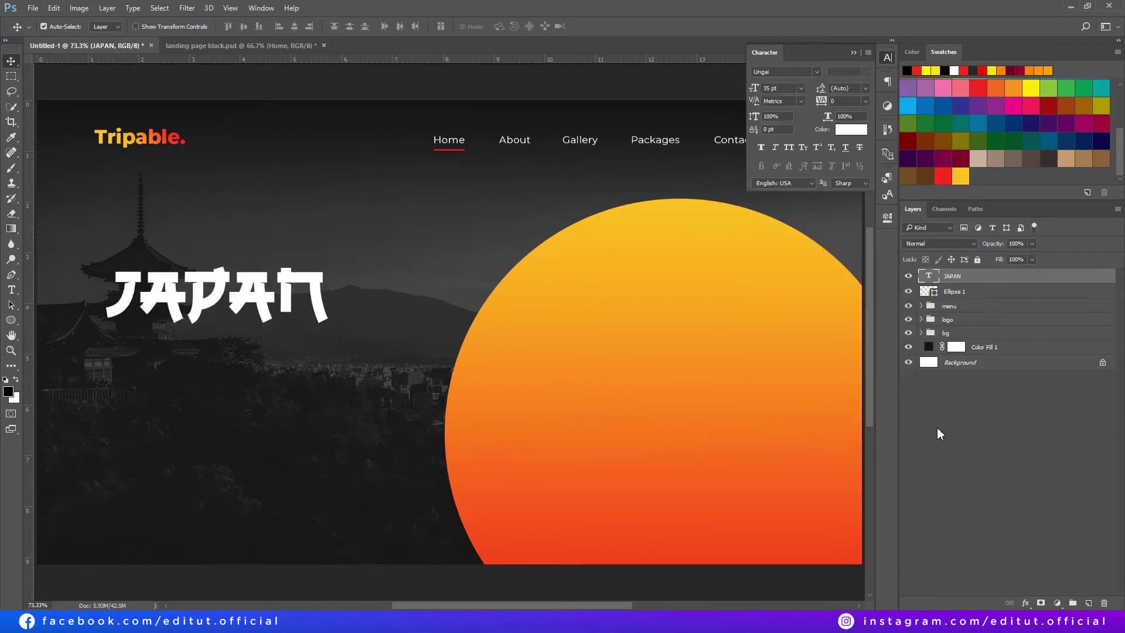
- Align JAPAN with the Tripable. logo's left edge using a guide, then hide guides
{"action": "left_click", "coordinate": [940, 434]}
{"action": "left_click_drag", "start_coordinate": [270, 293], "coordinate": [257, 293]}
{"action": "left_click_drag", "start_coordinate": [161, 122], "coordinate": [156, 122]}
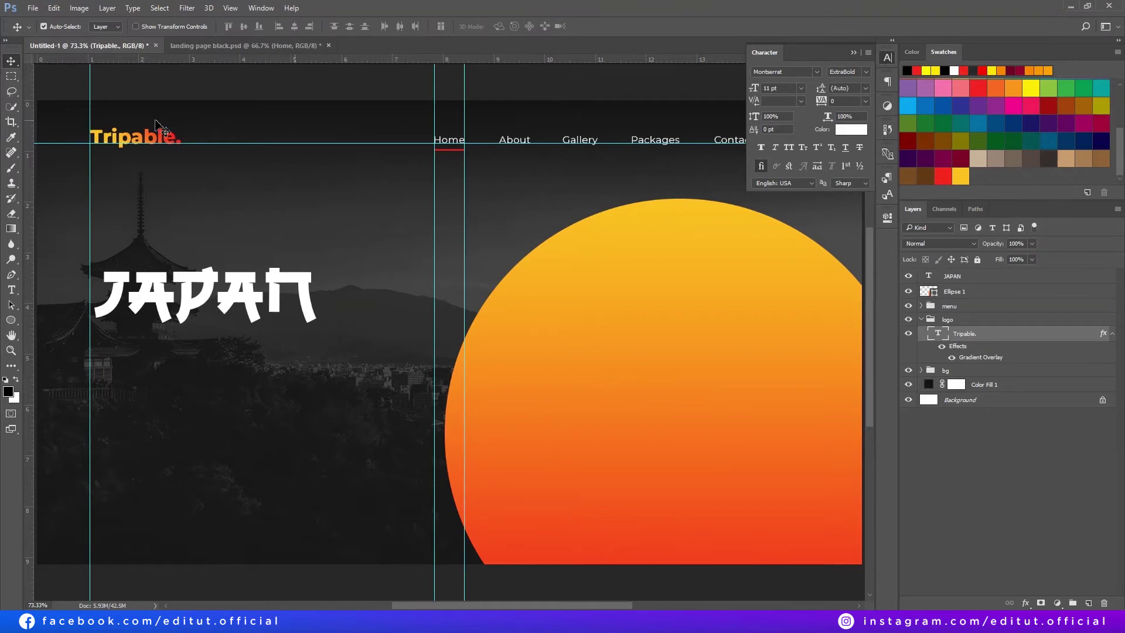
{"action": "left_click_drag", "start_coordinate": [235, 269], "coordinate": [229, 270]}
{"action": "key", "text": "ctrl+semicolon"}
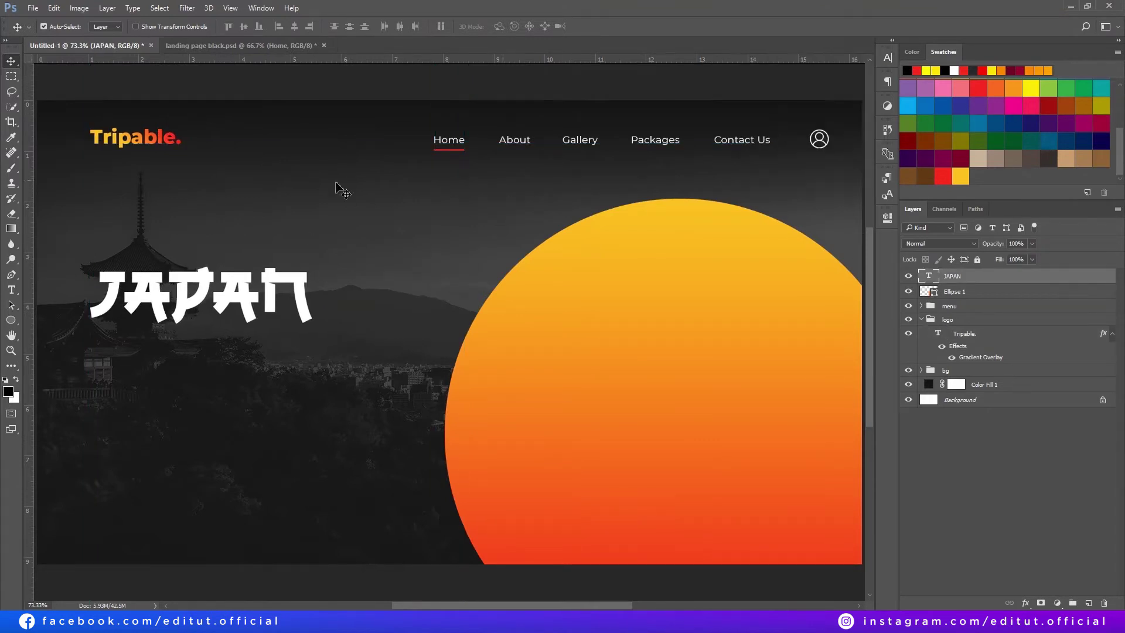
- Add an EXPLORE text line above the JAPAN heading
{"action": "key", "text": "t"}
{"action": "left_click", "coordinate": [120, 235]}
{"action": "type", "text": "EXPLO"}
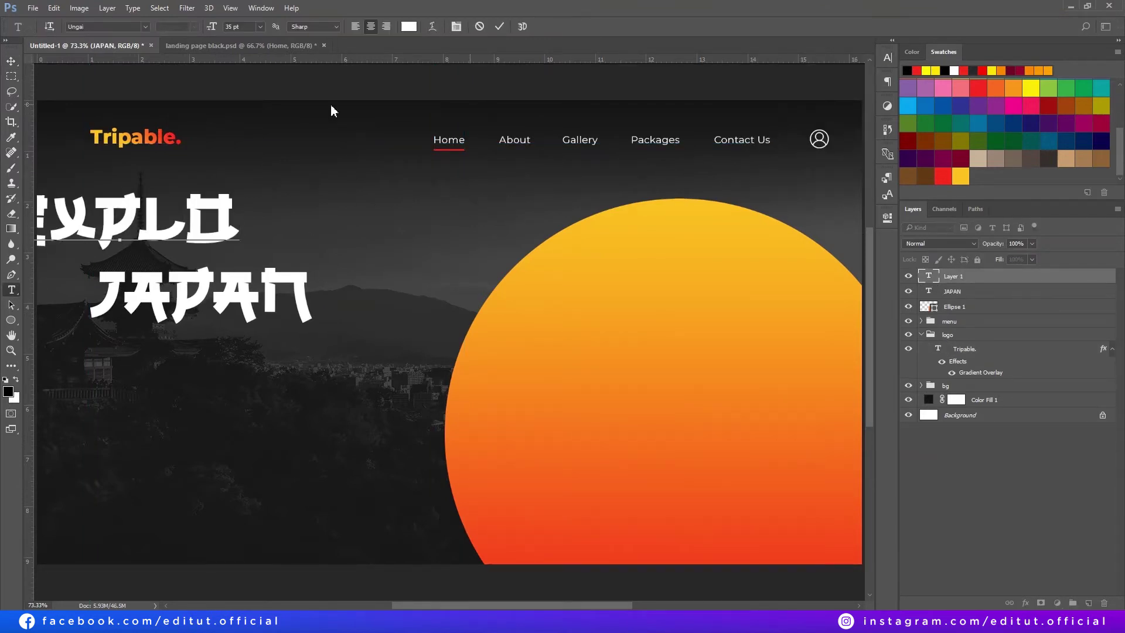
{"action": "type", "text": "RE"}
{"action": "left_click", "coordinate": [992, 278]}
- Style EXPLORE as red Montserrat SemiBold at 8 pt with wide tracking
{"action": "left_click", "coordinate": [887, 57]}
{"action": "left_click", "coordinate": [783, 71]}
{"action": "type", "text": "mont"}
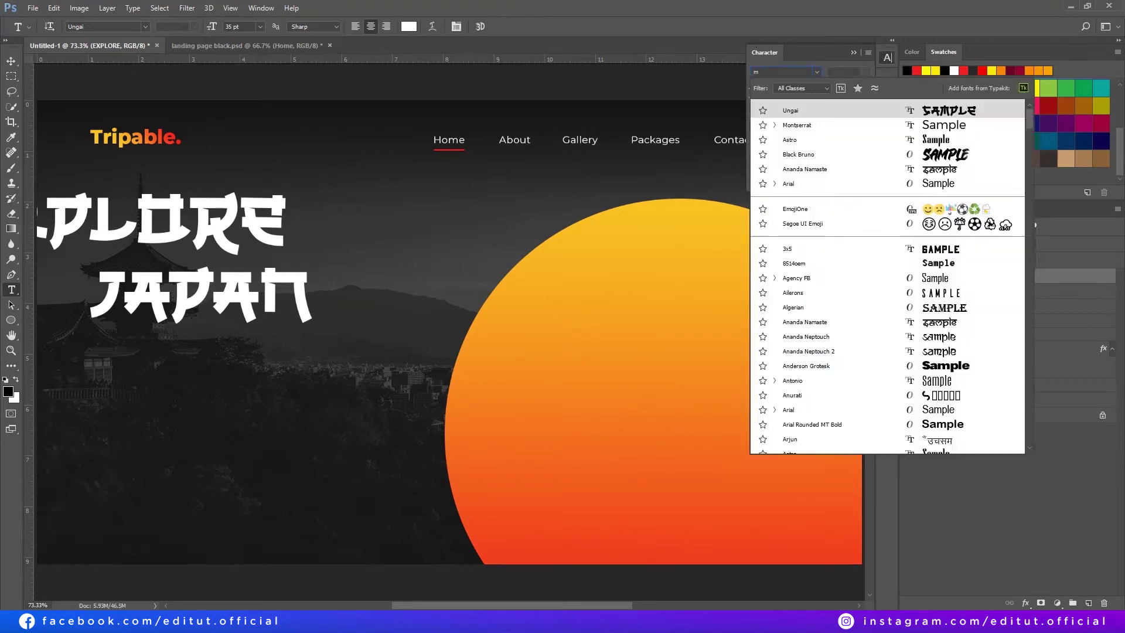
{"action": "left_click", "coordinate": [804, 110]}
{"action": "left_click", "coordinate": [851, 129]}
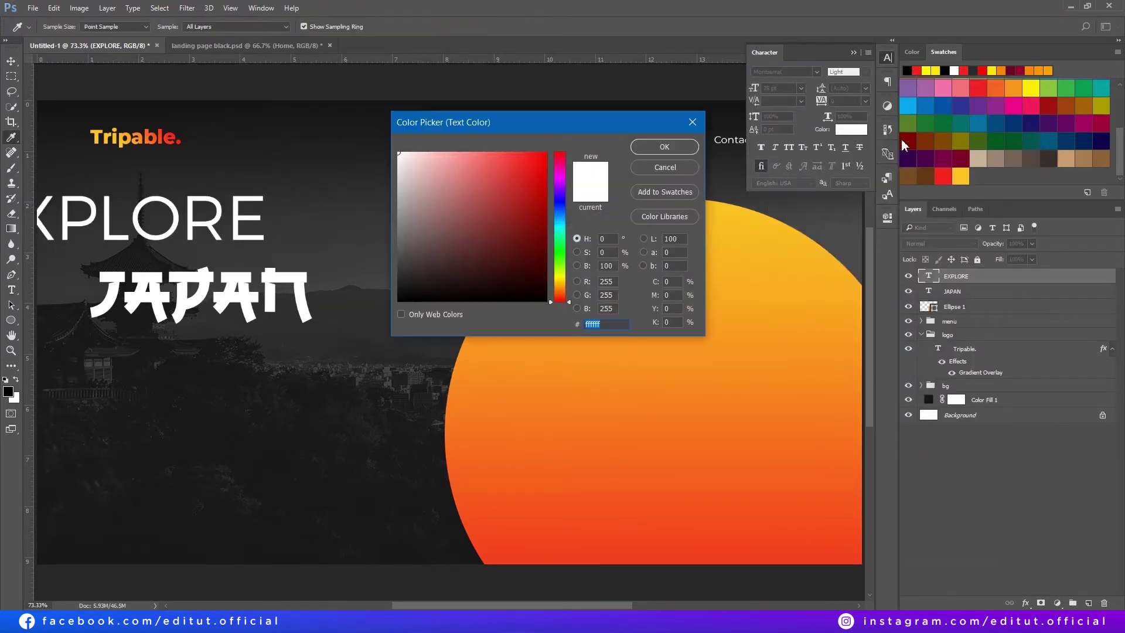
{"action": "left_click", "coordinate": [950, 174]}
{"action": "key", "text": "Return"}
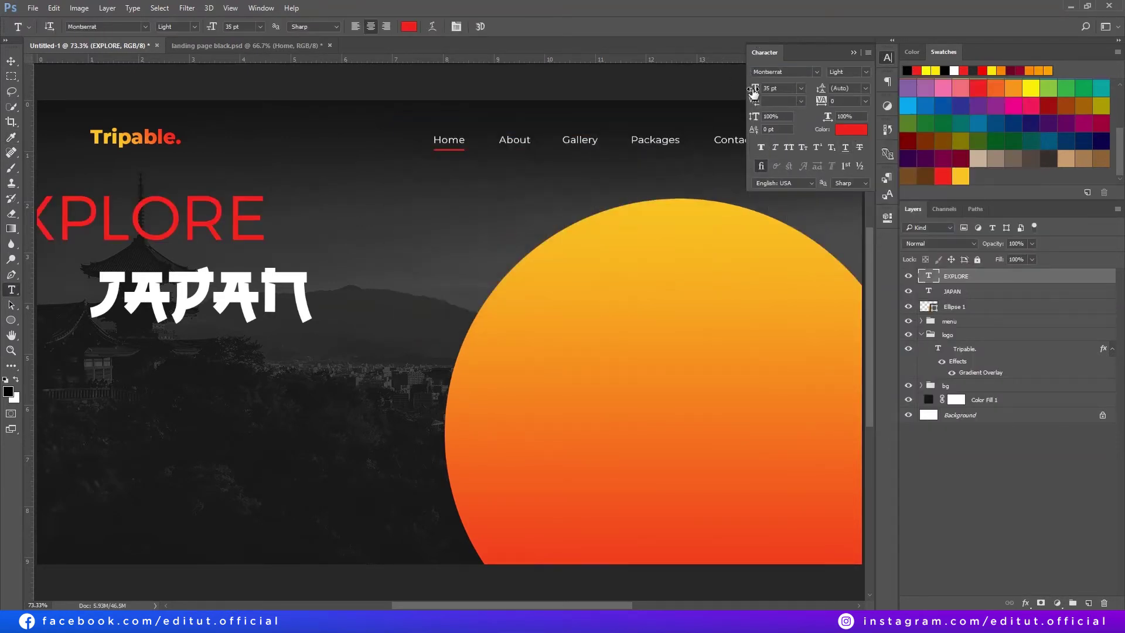
{"action": "left_click_drag", "start_coordinate": [755, 91], "coordinate": [739, 91]}
{"action": "left_click", "coordinate": [866, 72]}
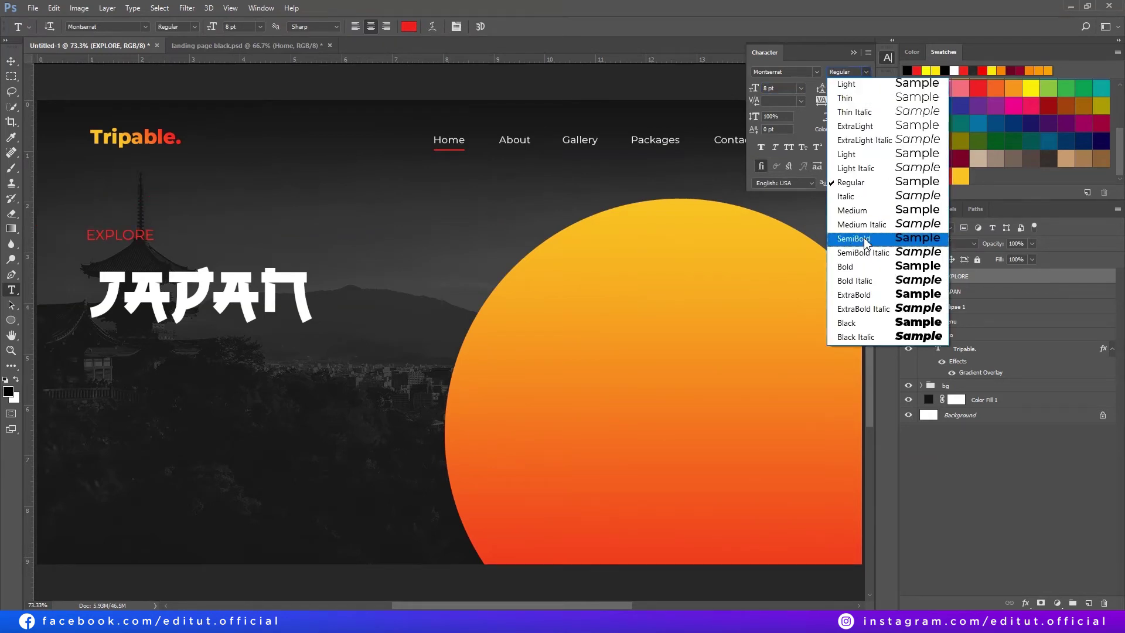
{"action": "left_click", "coordinate": [863, 242]}
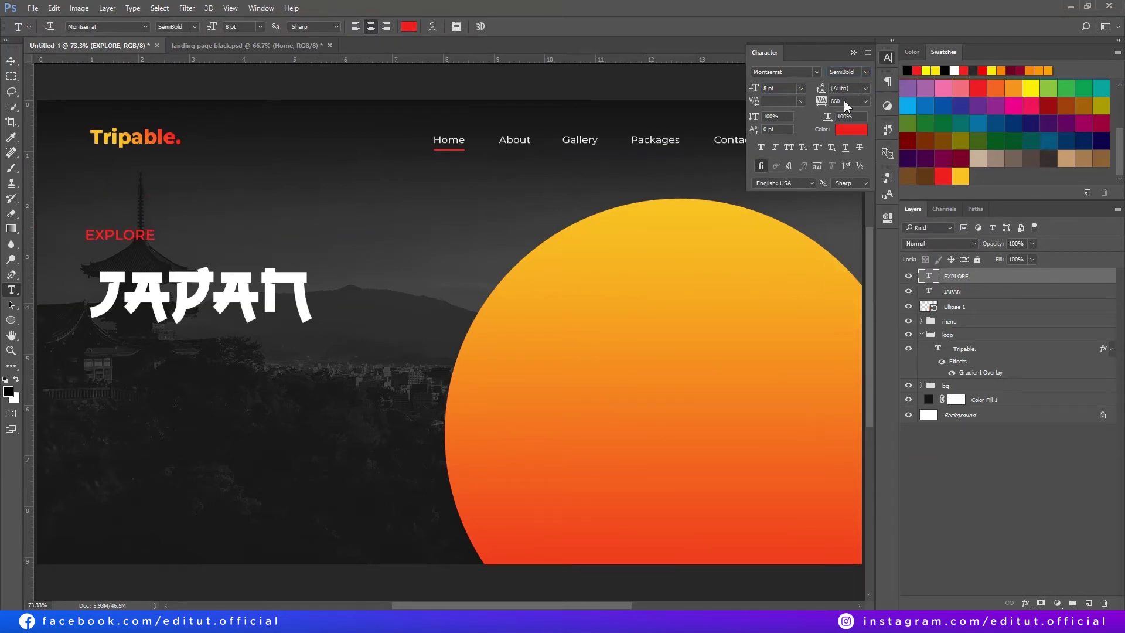
{"action": "left_click_drag", "start_coordinate": [846, 106], "coordinate": [879, 106]}
- Move EXPLORE down just above JAPAN and widen its tracking to about 1500
{"action": "key", "text": "v"}
{"action": "left_click_drag", "start_coordinate": [290, 215], "coordinate": [306, 235]}
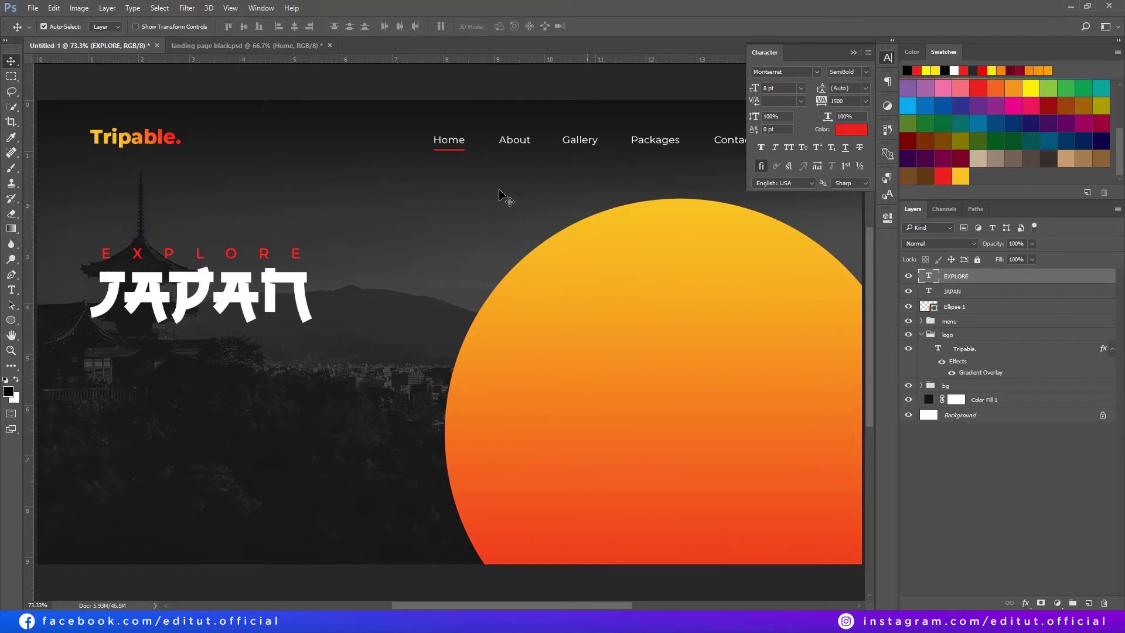
{"action": "double_click", "coordinate": [928, 276]}
{"action": "left_click_drag", "start_coordinate": [822, 102], "coordinate": [832, 104]}
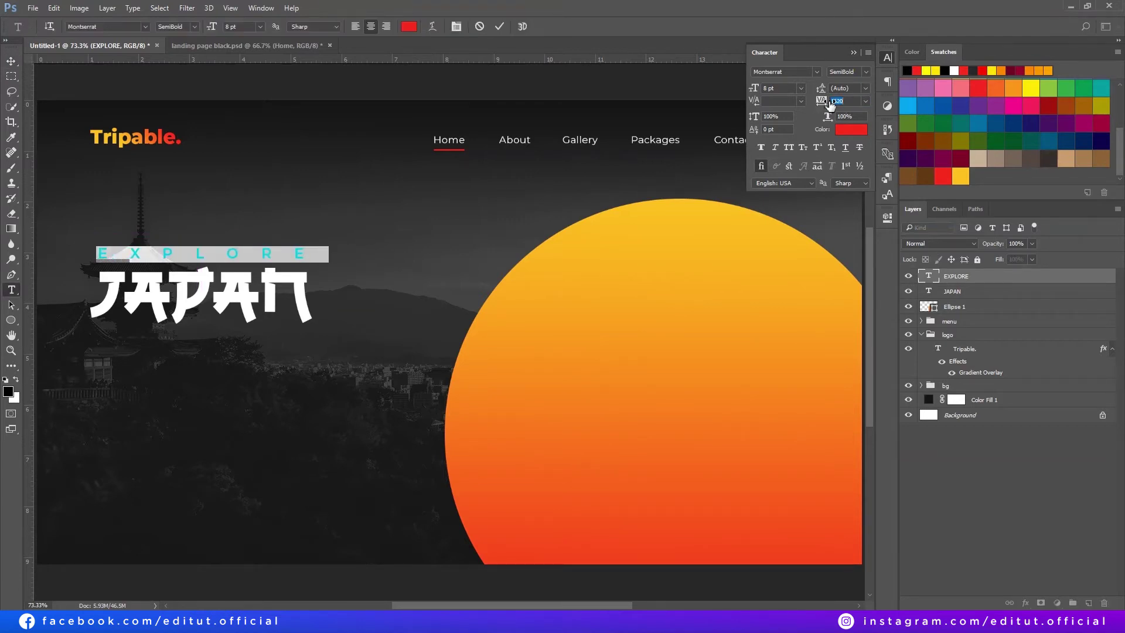
{"action": "left_click", "coordinate": [500, 26]}
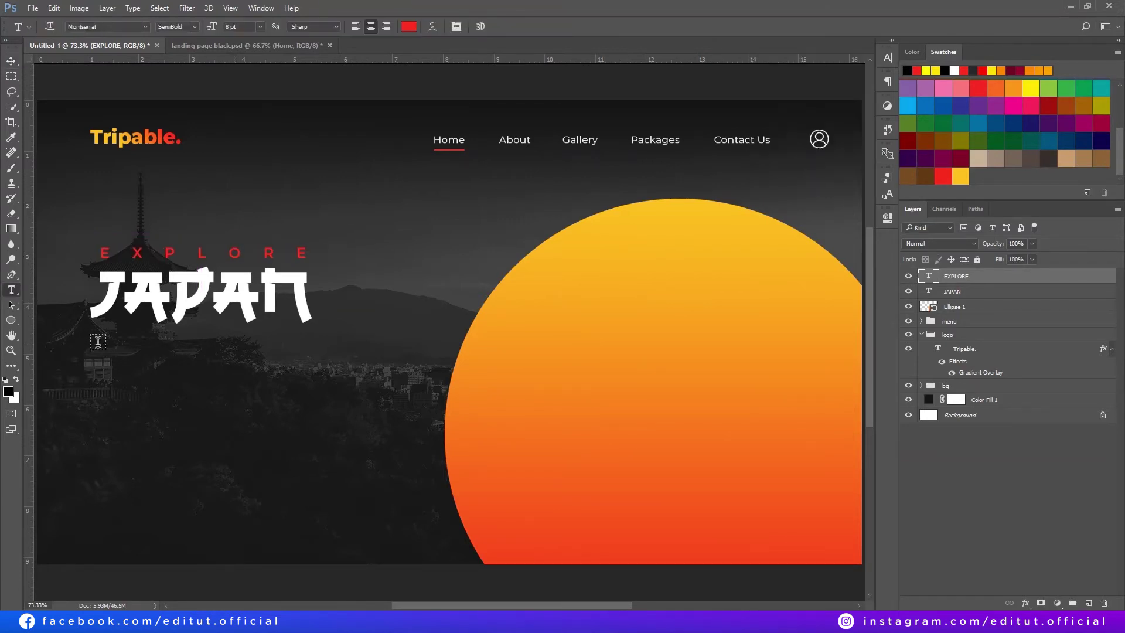
- Paste the Japan description into a left-aligned 5.5 pt paragraph box below JAPAN
{"action": "mouse_move", "coordinate": [97, 345]}
{"action": "left_mouse_down"}
{"action": "mouse_move", "coordinate": [376, 431]}
{"action": "mouse_move", "coordinate": [422, 429]}
{"action": "left_mouse_up"}
{"action": "key", "text": "ctrl+v"}
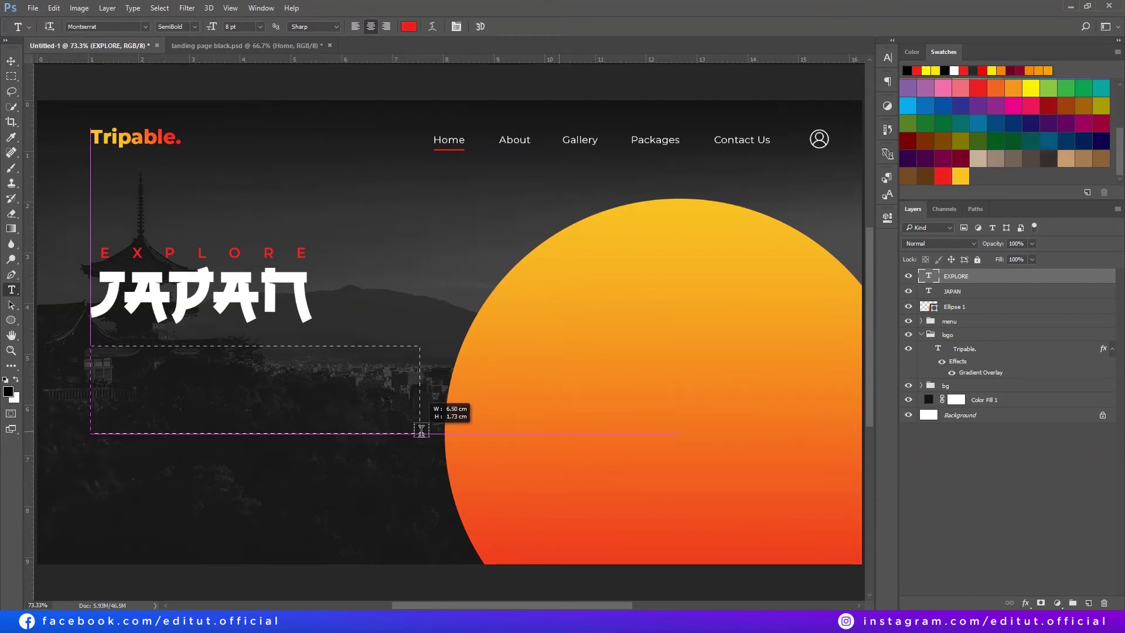
{"action": "left_click", "coordinate": [888, 57]}
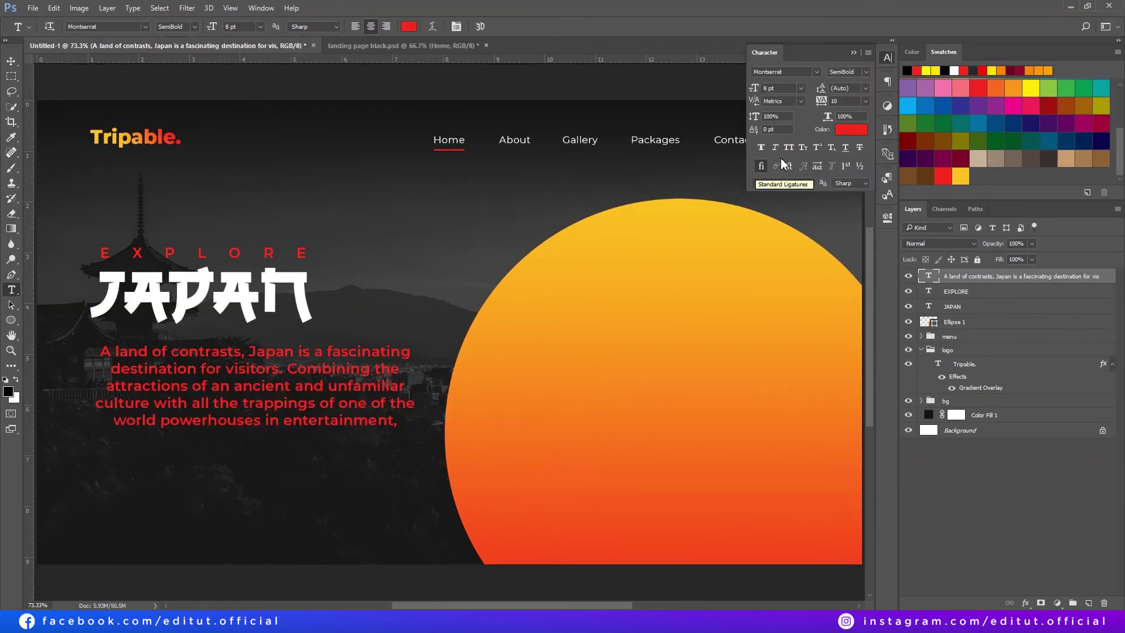
{"action": "left_click", "coordinate": [356, 26]}
{"action": "type", "text": "5."}
{"action": "key", "text": "Return"}
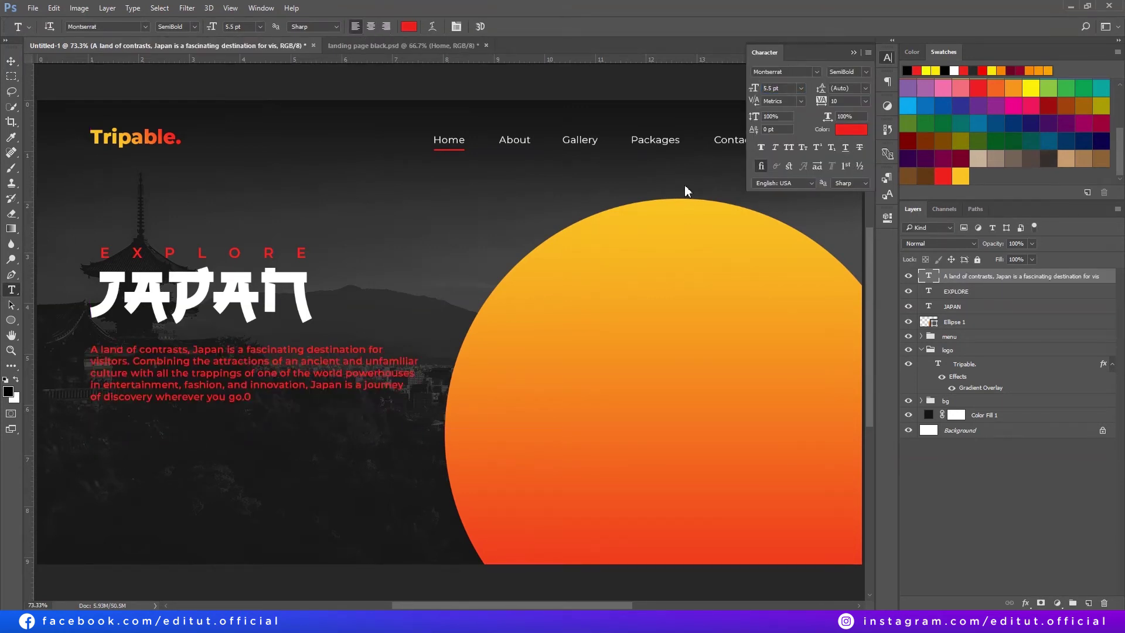
- Colour the description paragraph light grey and increase its leading
{"action": "left_click", "coordinate": [851, 130]}
{"action": "left_click", "coordinate": [399, 190]}
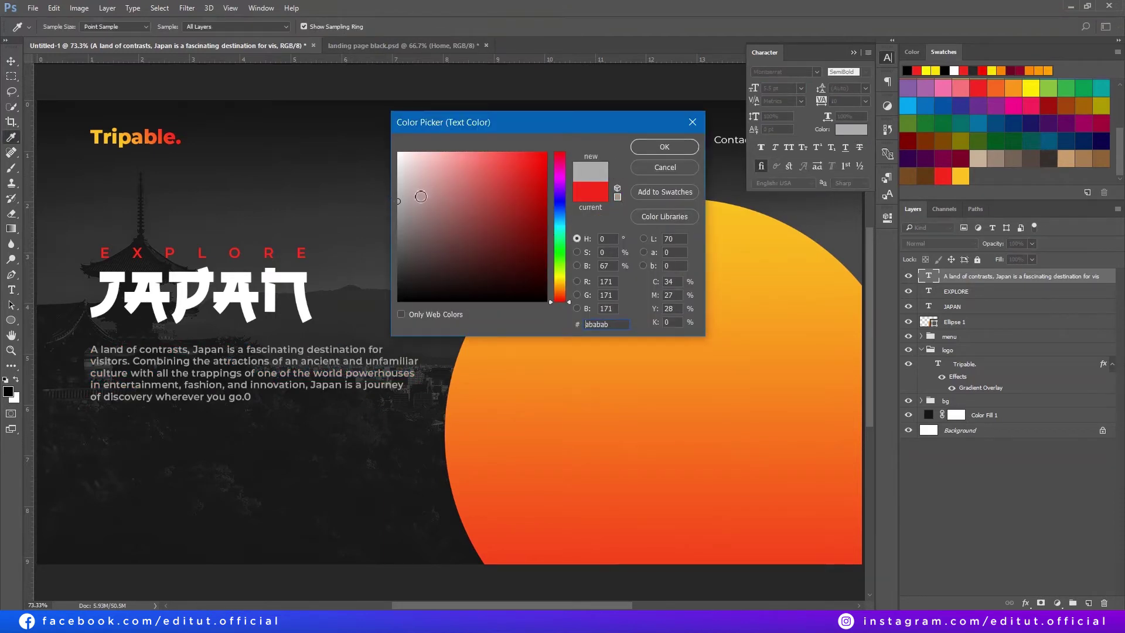
{"action": "left_click", "coordinate": [664, 147]}
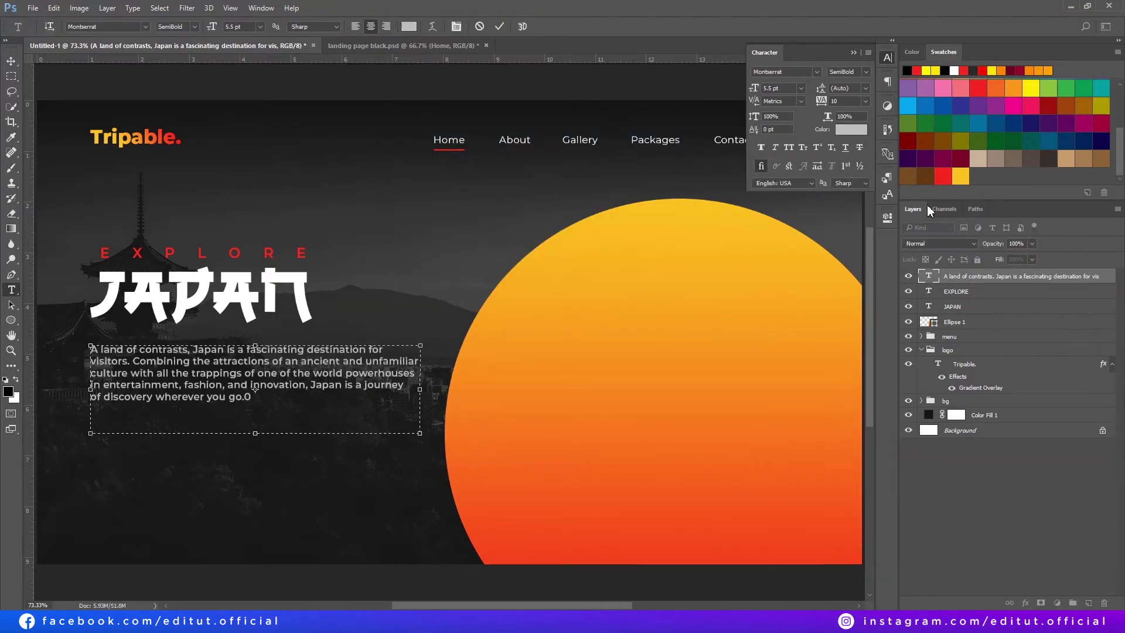
{"action": "key", "text": "ctrl+Return"}
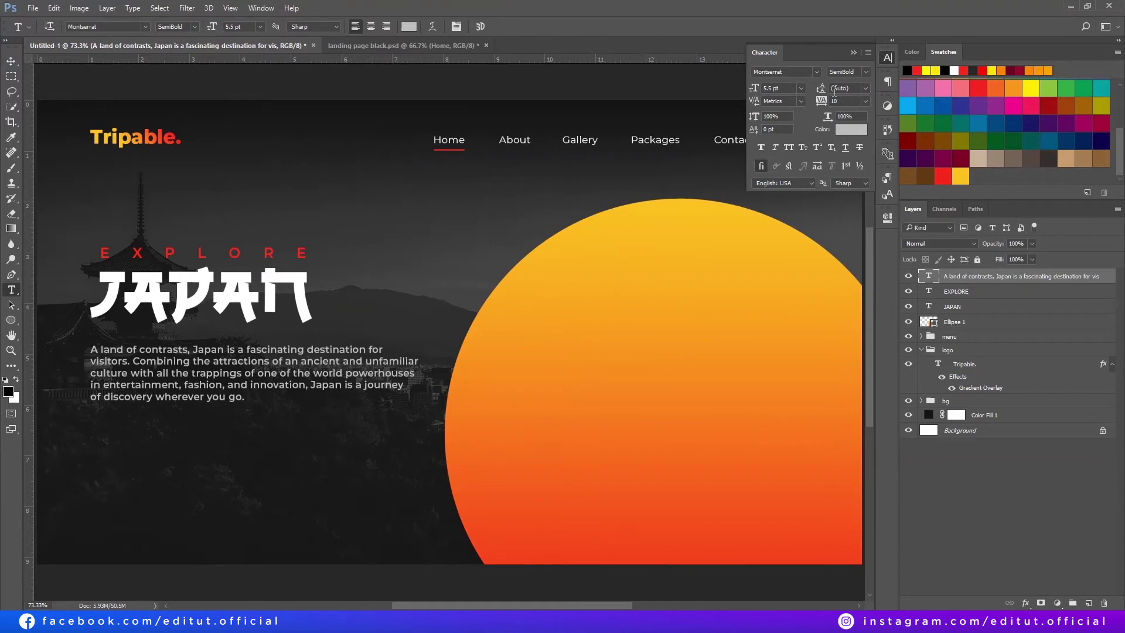
{"action": "left_click_drag", "start_coordinate": [822, 92], "coordinate": [841, 92]}
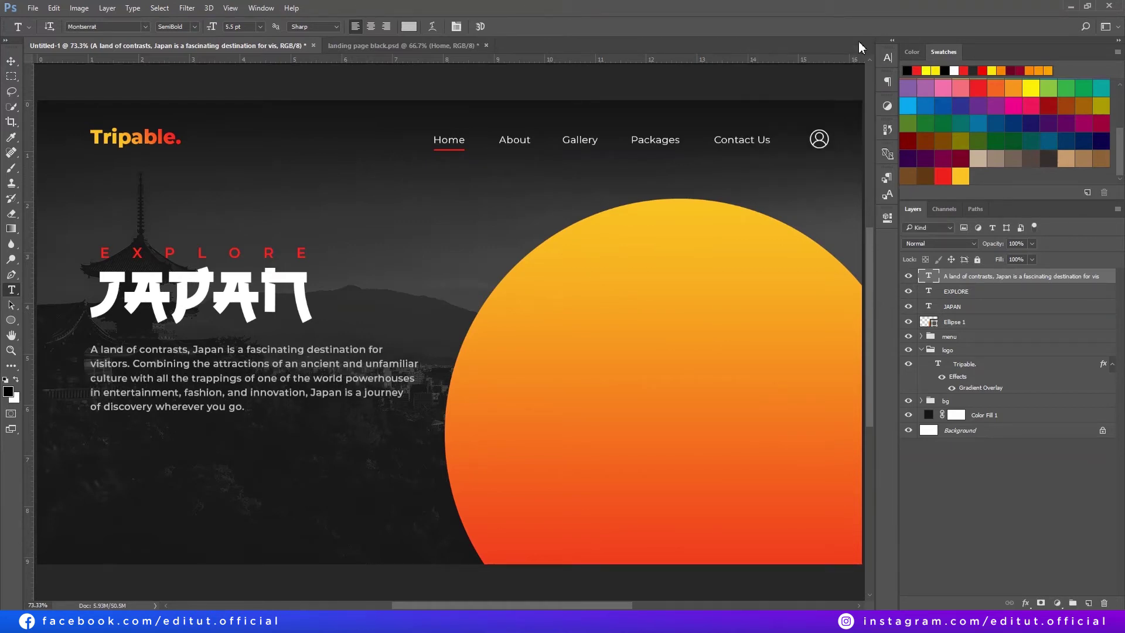
{"action": "left_click", "coordinate": [854, 52]}
- Scale down the Mount Fuji photo and mask out its sky, keeping only the mountain
{"action": "left_click_drag", "start_coordinate": [102, 101], "coordinate": [122, 114]}
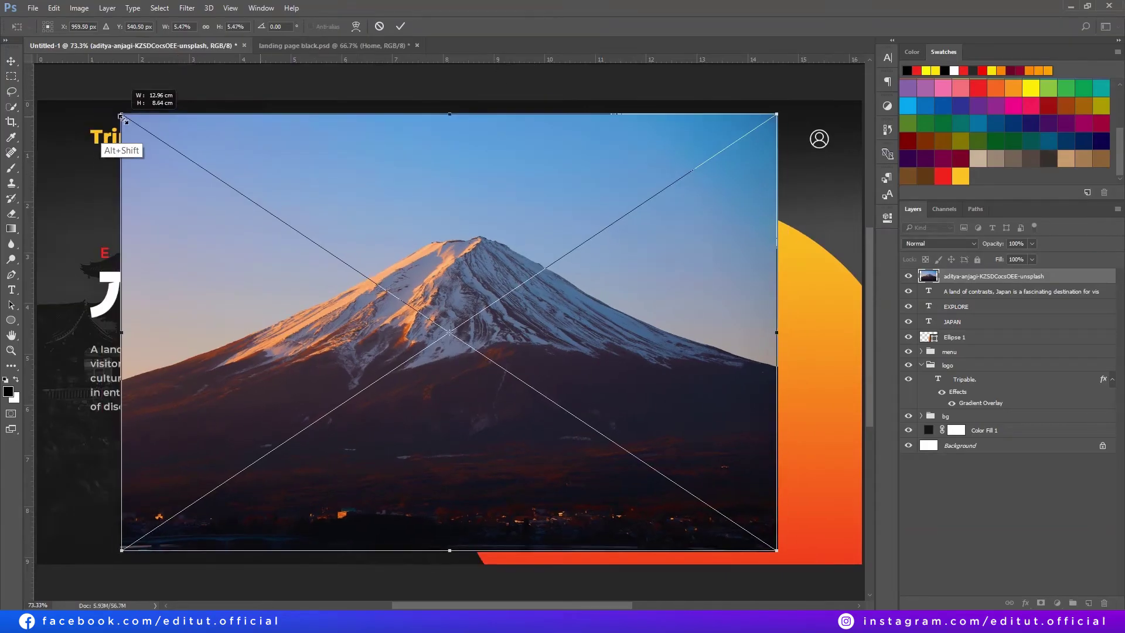
{"action": "key", "text": "Return"}
{"action": "left_click", "coordinate": [12, 107]}
{"action": "left_click_drag", "start_coordinate": [160, 172], "coordinate": [586, 176]}
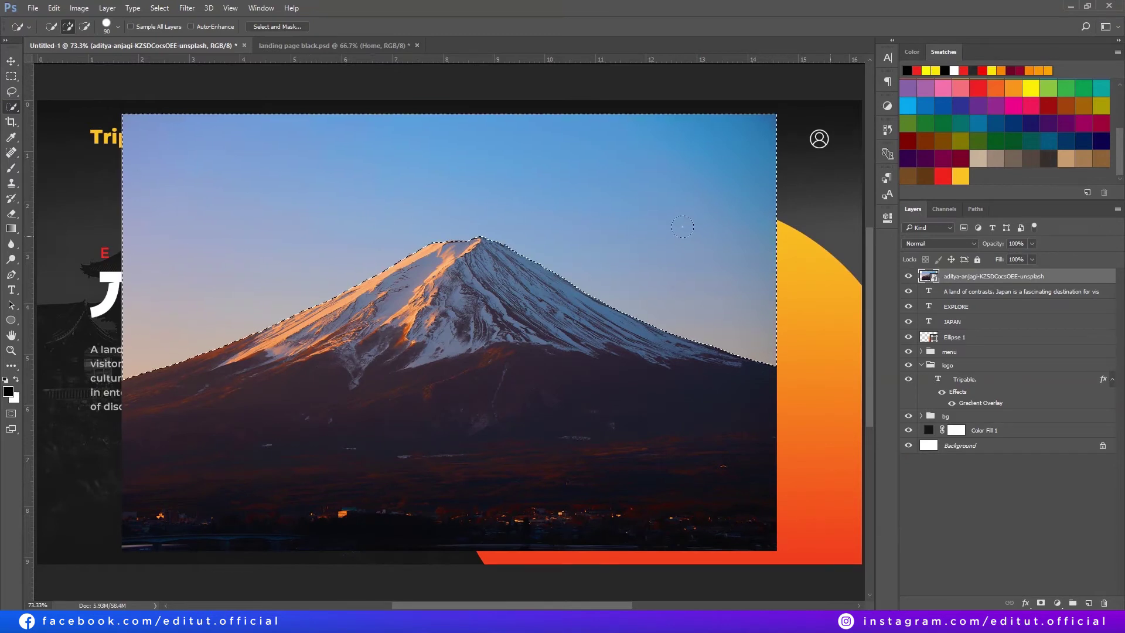
{"action": "left_click", "coordinate": [1041, 604]}
{"action": "key", "text": "ctrl+i"}
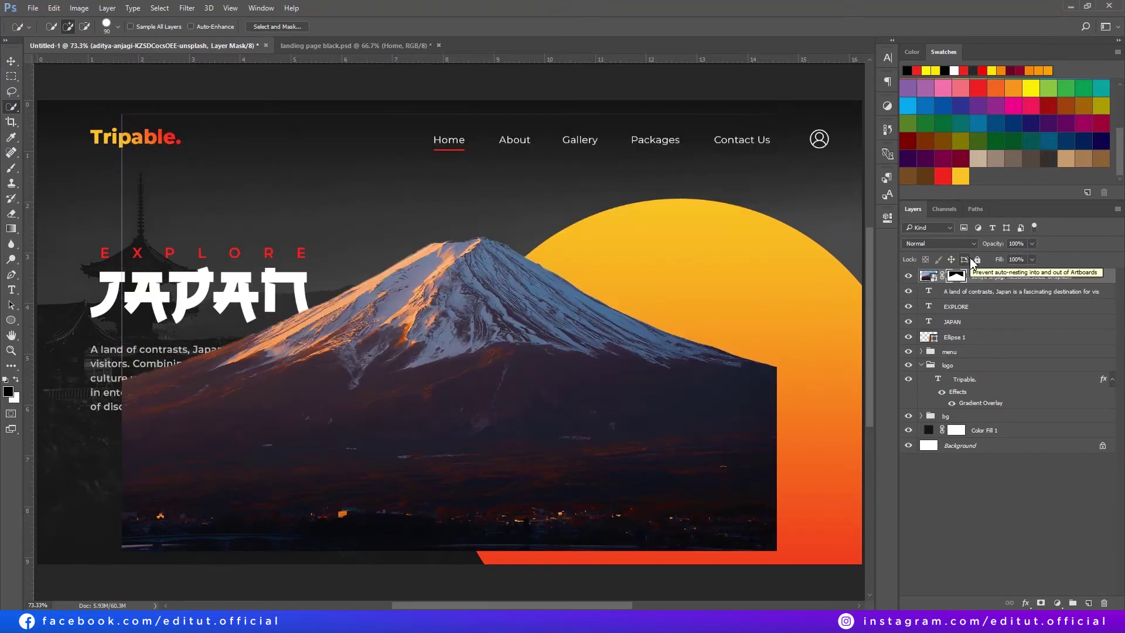
{"action": "key", "text": "b"}
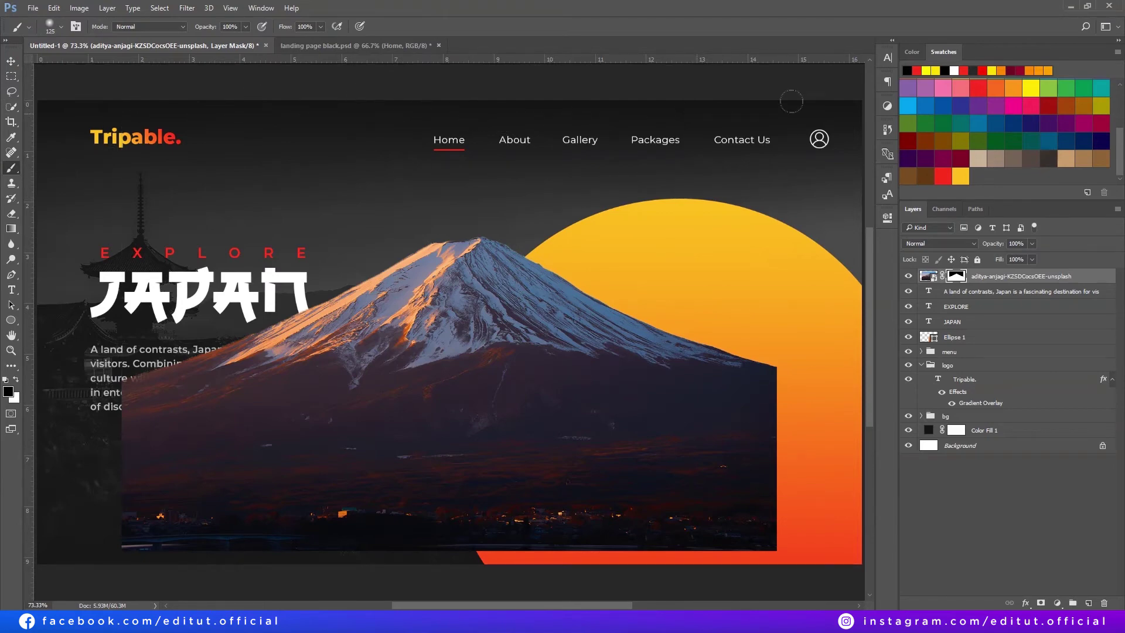
- Convert the mountain to black and white and move it beneath the orange sun
{"action": "left_click", "coordinate": [79, 8]}
{"action": "mouse_move", "coordinate": [103, 44]}
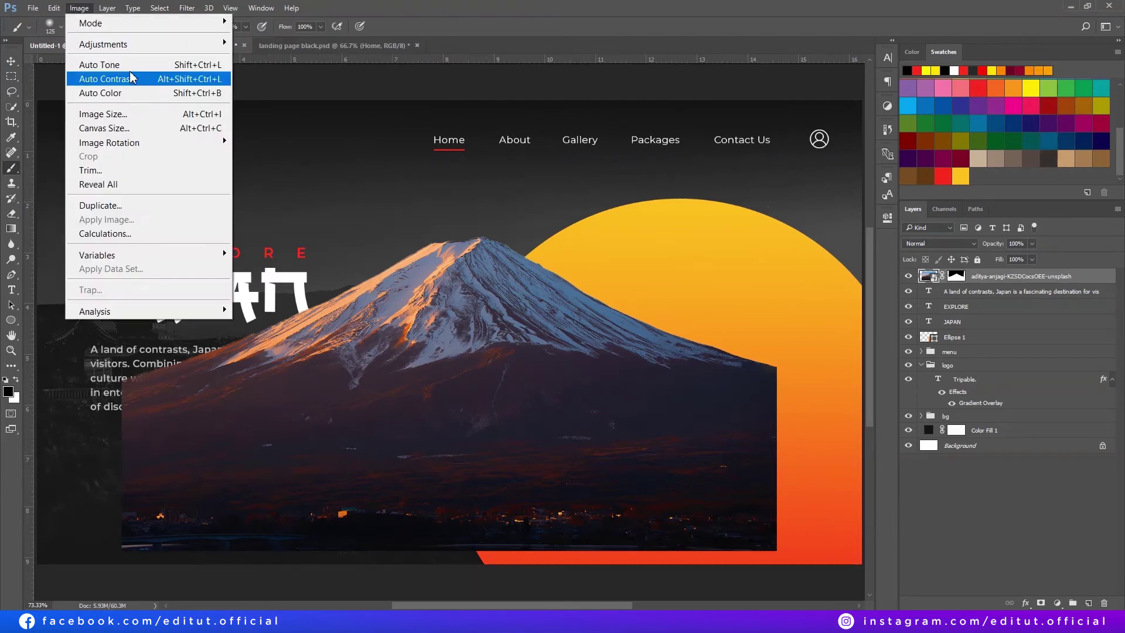
{"action": "left_click", "coordinate": [288, 149]}
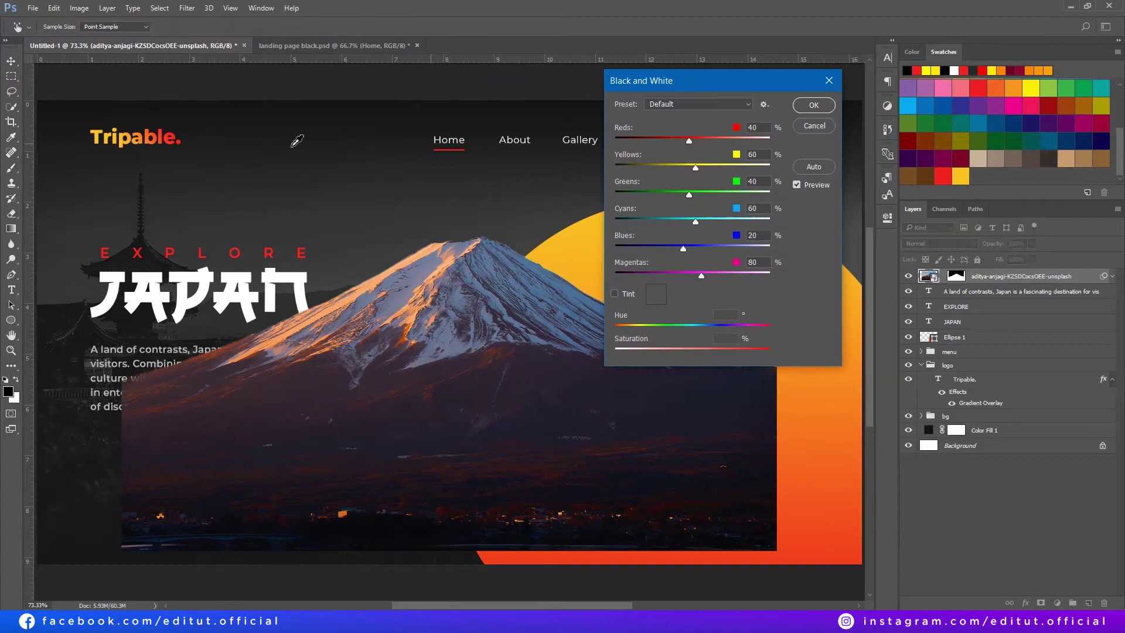
{"action": "left_click", "coordinate": [811, 107]}
{"action": "key", "text": "v"}
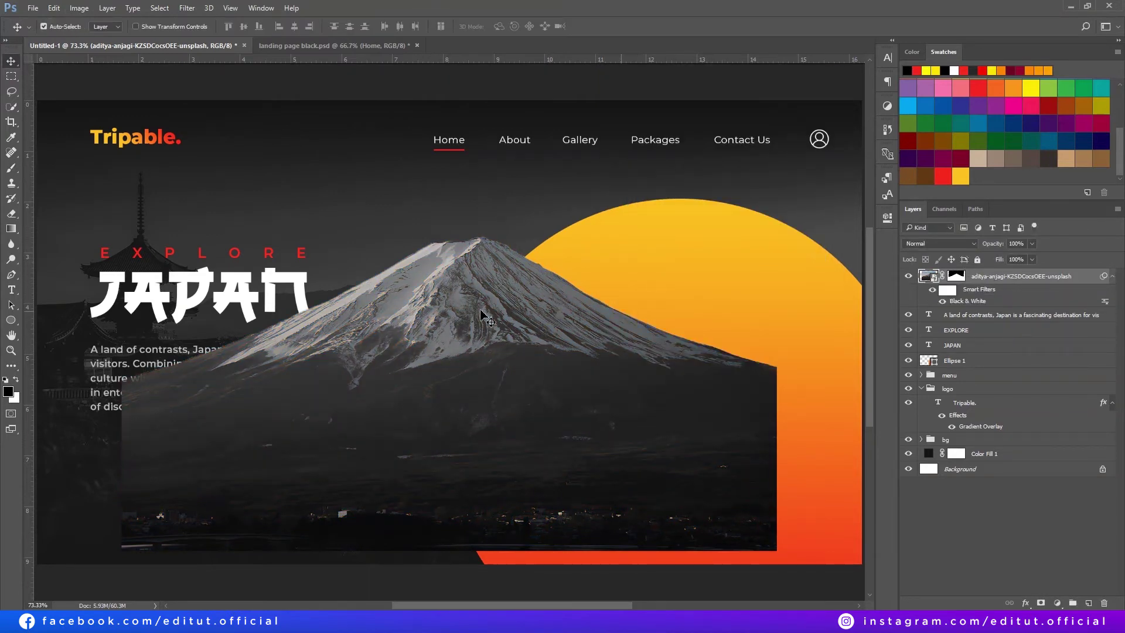
{"action": "left_click_drag", "start_coordinate": [482, 296], "coordinate": [706, 478]}
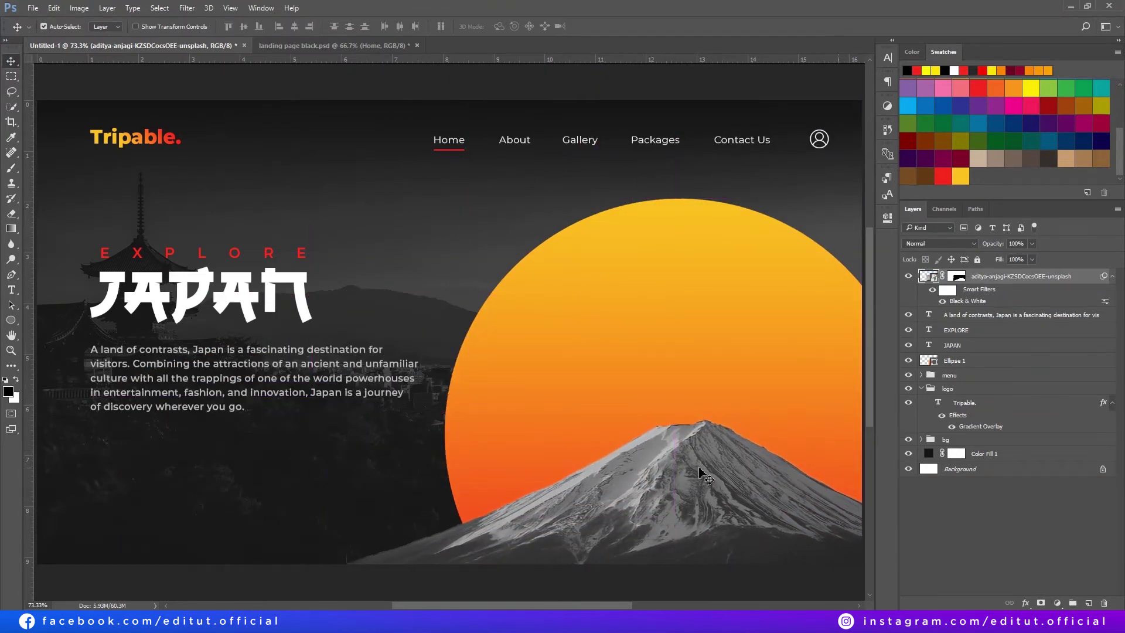
- Boost the mountain's contrast with an S-shaped Curves adjustment
{"action": "key", "text": "ctrl+m"}
{"action": "left_click_drag", "start_coordinate": [525, 229], "coordinate": [525, 220]}
{"action": "left_click_drag", "start_coordinate": [481, 273], "coordinate": [485, 292]}
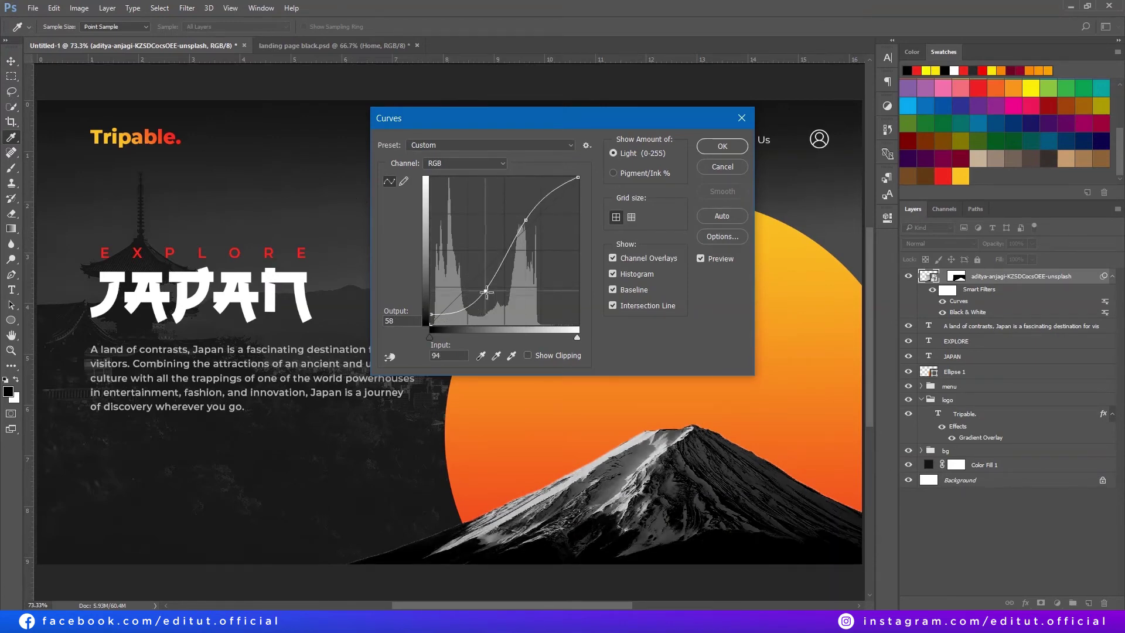
{"action": "left_click_drag", "start_coordinate": [526, 219], "coordinate": [533, 207]}
{"action": "left_click", "coordinate": [712, 147]}
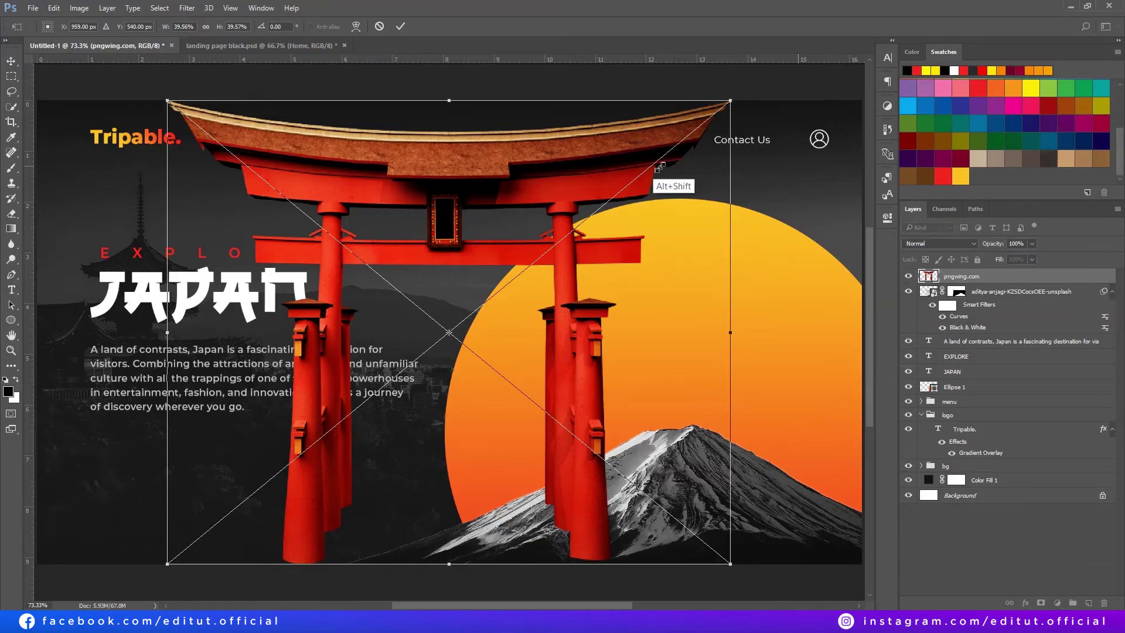
- Shrink the torii gate to fit the sun and place its layer behind the mountain
{"action": "left_click_drag", "start_coordinate": [732, 106], "coordinate": [655, 168]}
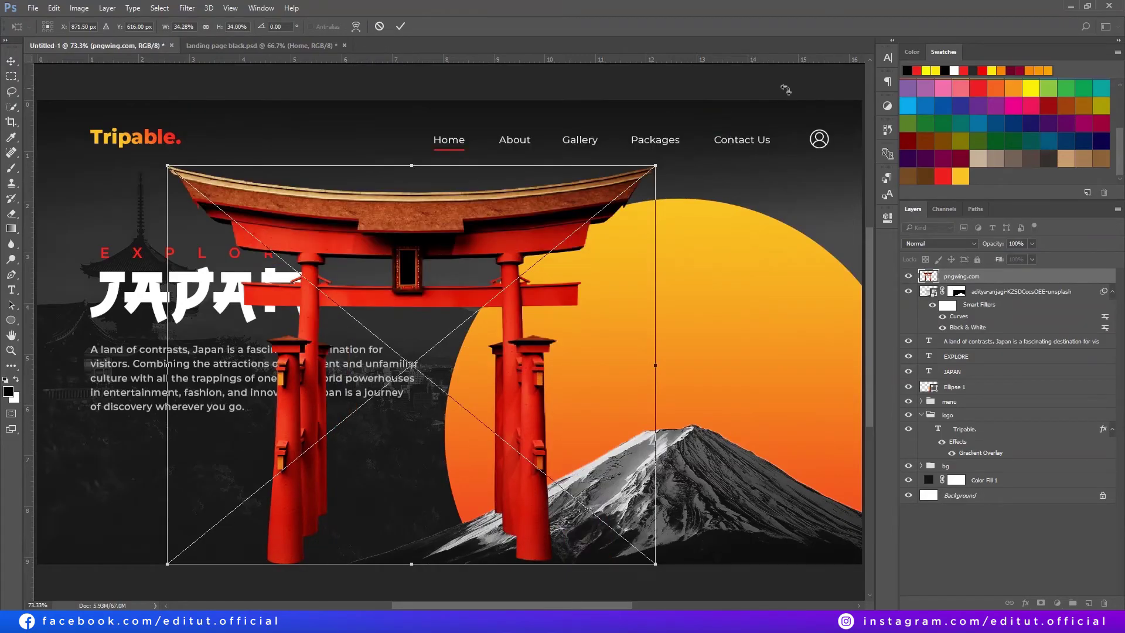
{"action": "key", "text": "Return"}
{"action": "key", "text": "ctrl+bracketleft"}
{"action": "left_click_drag", "start_coordinate": [540, 248], "coordinate": [764, 252]}
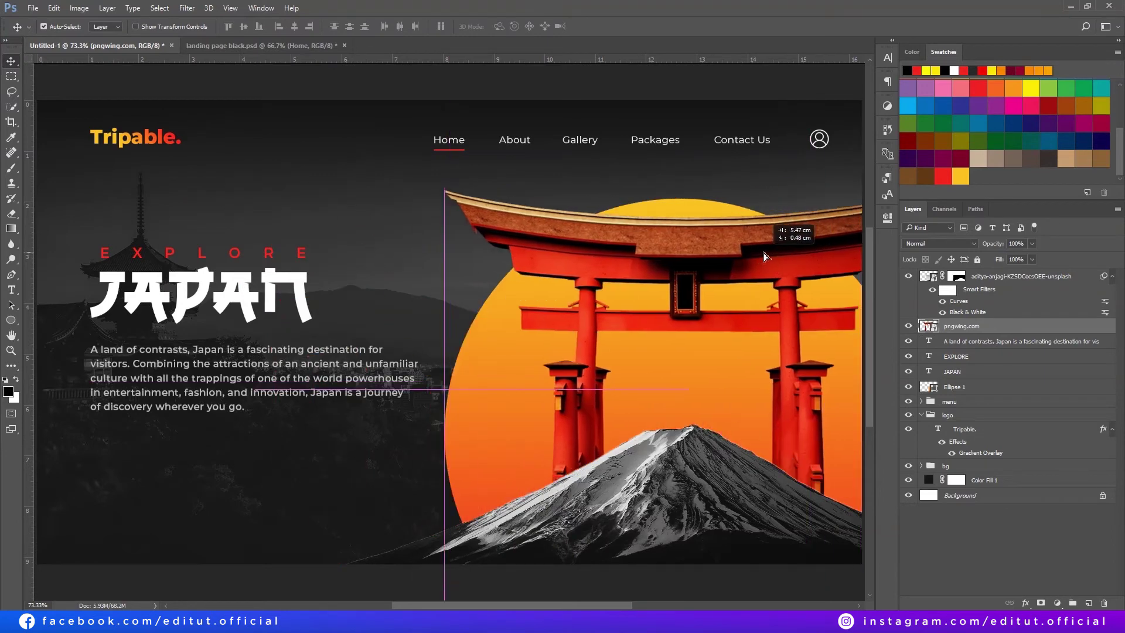
{"action": "key", "text": "ctrl+t"}
{"action": "mouse_move", "coordinate": [447, 190]}
{"action": "left_mouse_down"}
{"action": "mouse_move", "coordinate": [516, 226]}
{"action": "mouse_move", "coordinate": [509, 242]}
{"action": "left_mouse_up"}
{"action": "key", "text": "shift+Left"}
{"action": "key", "text": "shift+Left"}
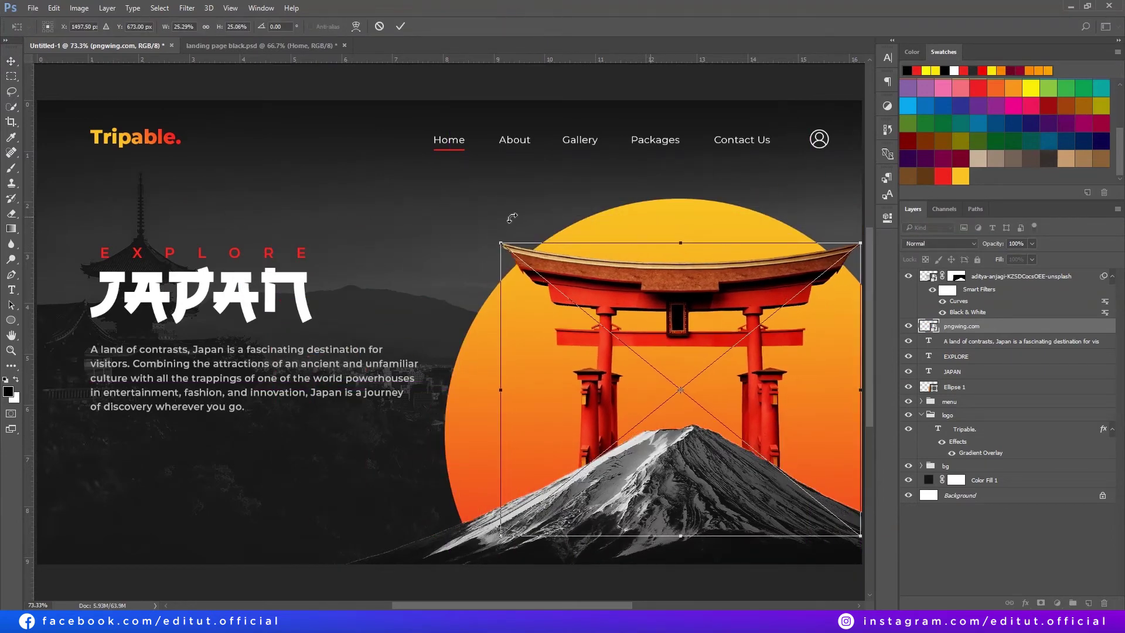
{"action": "key", "text": "Return"}
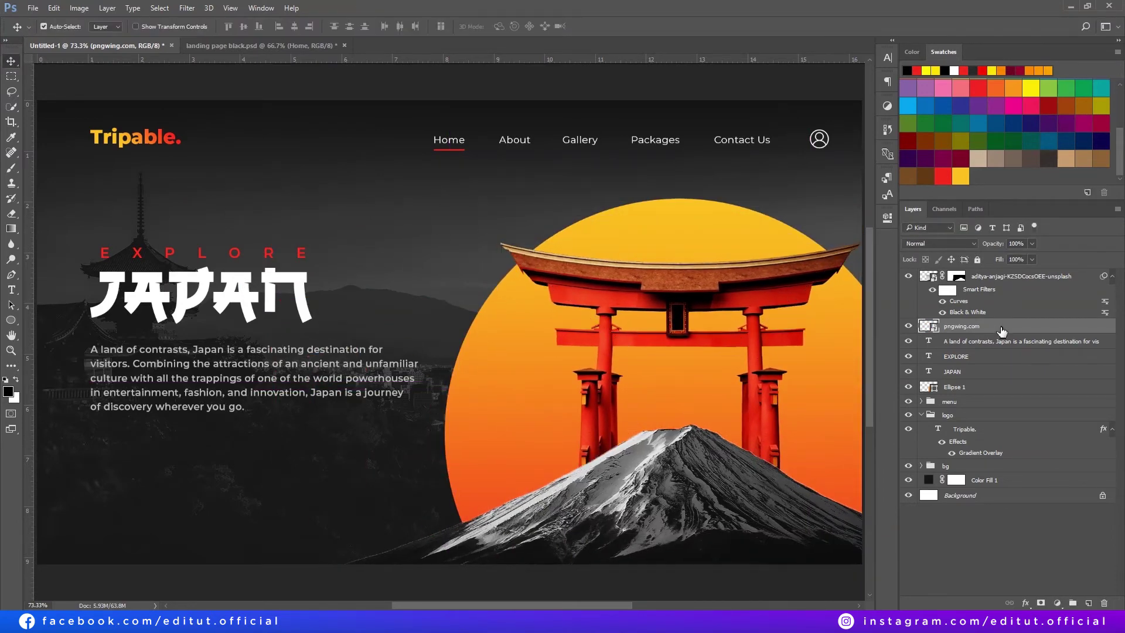
- Make the torii gate black and white and add S-curve contrast with Curves
{"action": "left_click", "coordinate": [80, 8]}
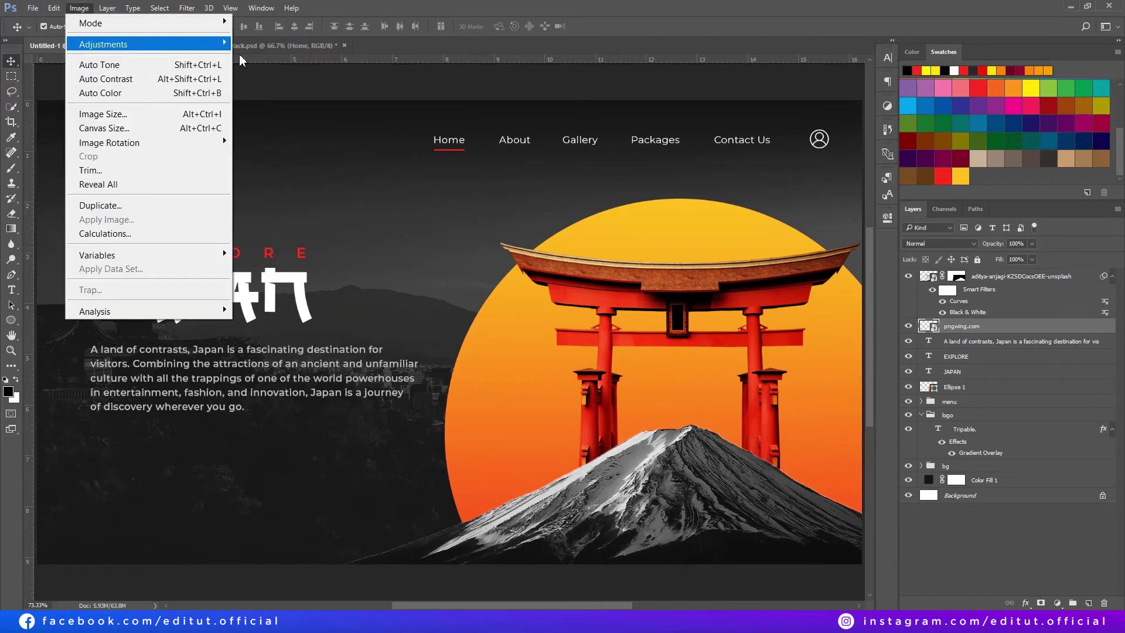
{"action": "mouse_move", "coordinate": [103, 44]}
{"action": "left_click", "coordinate": [281, 152]}
{"action": "left_click", "coordinate": [815, 103]}
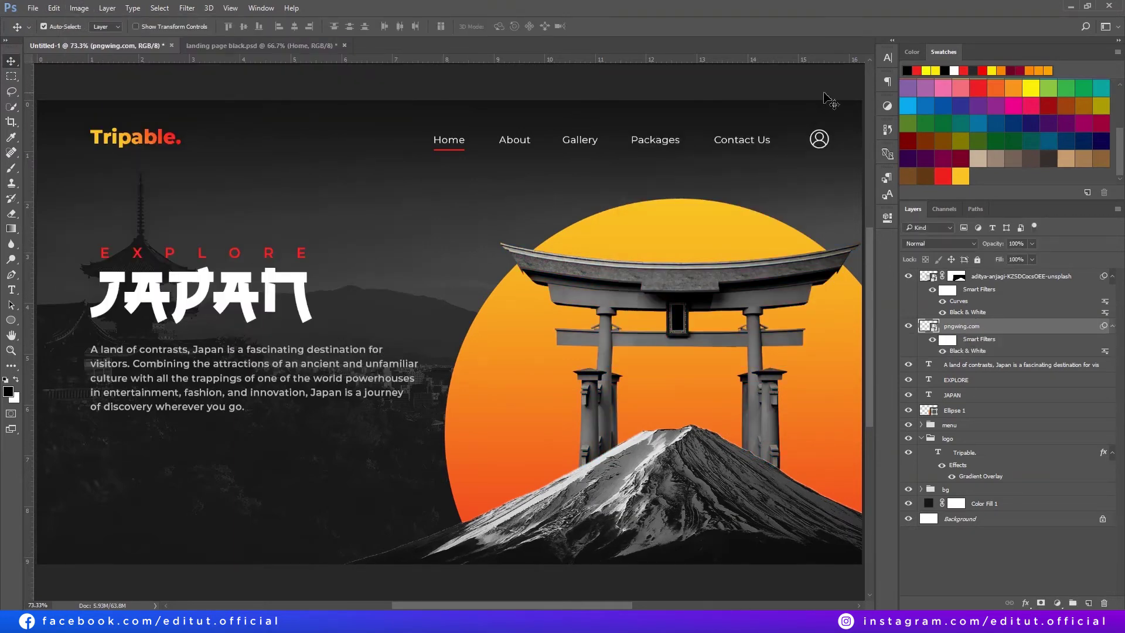
{"action": "key", "text": "ctrl+m"}
{"action": "left_click_drag", "start_coordinate": [291, 237], "coordinate": [299, 227]}
{"action": "left_click_drag", "start_coordinate": [248, 280], "coordinate": [248, 293]}
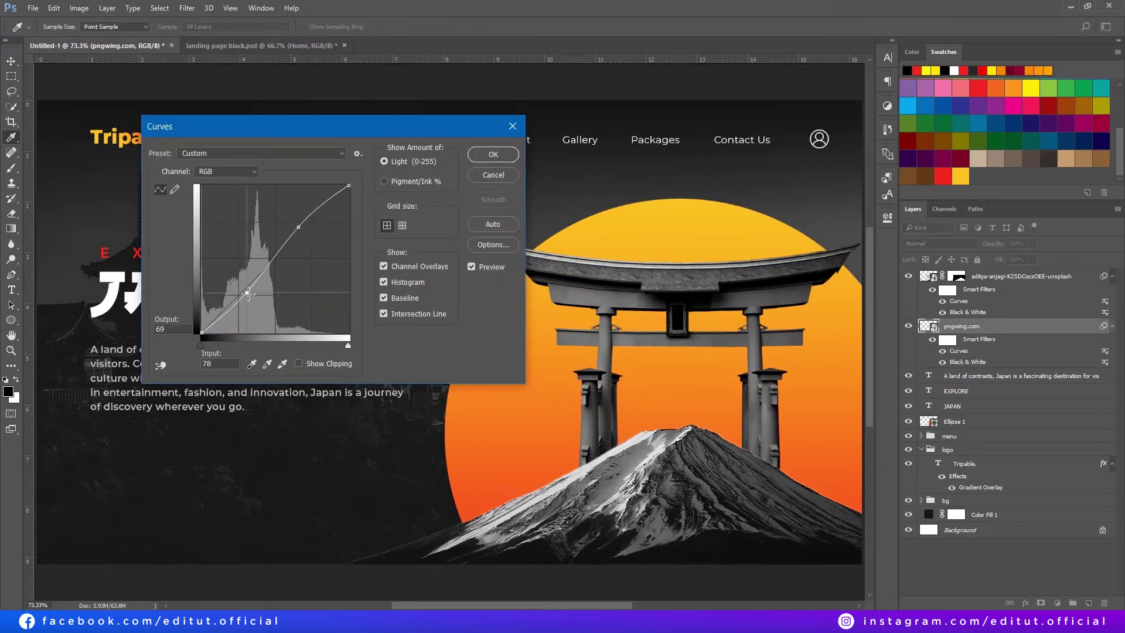
{"action": "left_click_drag", "start_coordinate": [201, 332], "coordinate": [197, 326]}
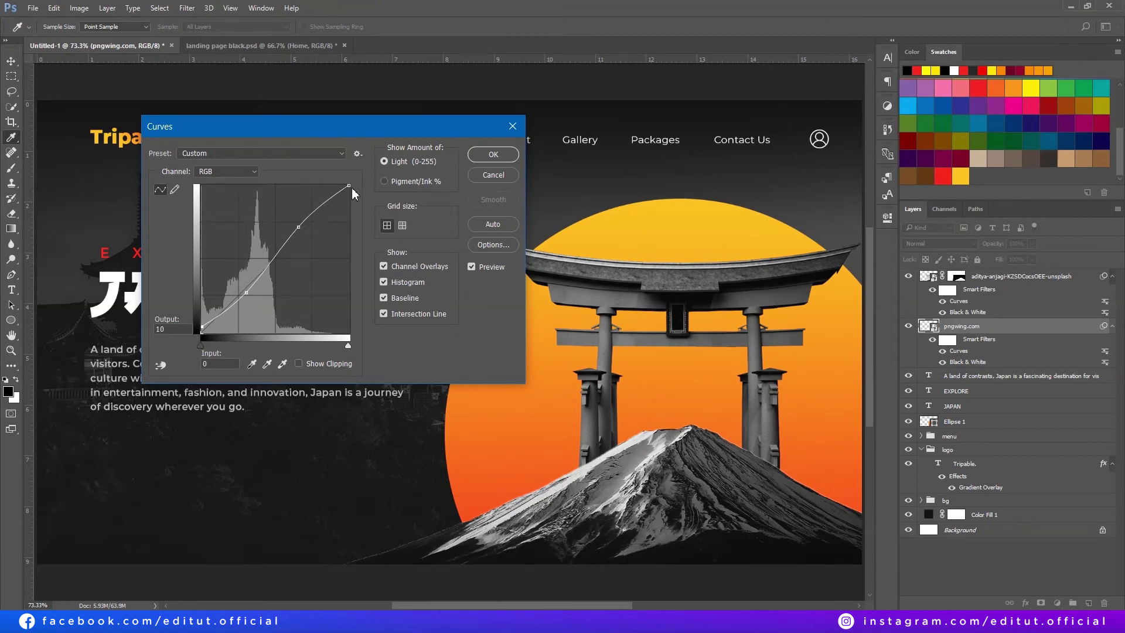
- Move the Ellipse 1 sun up under the torii and blend it with Linear Dodge (Add)
{"action": "left_click", "coordinate": [493, 155]}
{"action": "left_click", "coordinate": [989, 425]}
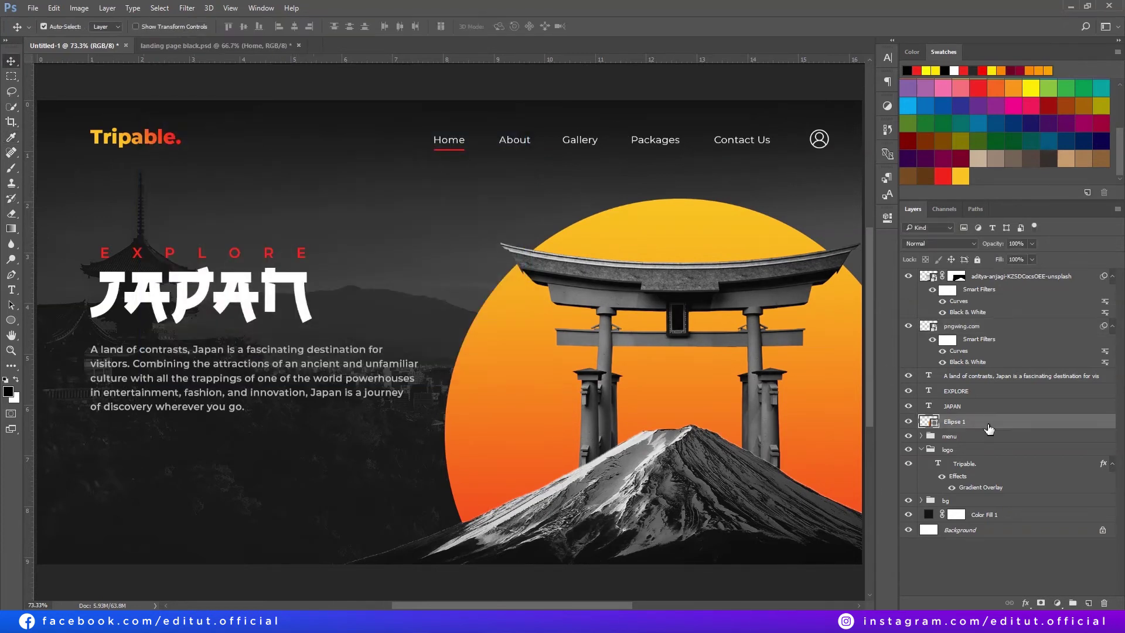
{"action": "left_click_drag", "start_coordinate": [989, 425], "coordinate": [997, 375]}
{"action": "left_click", "coordinate": [939, 244]}
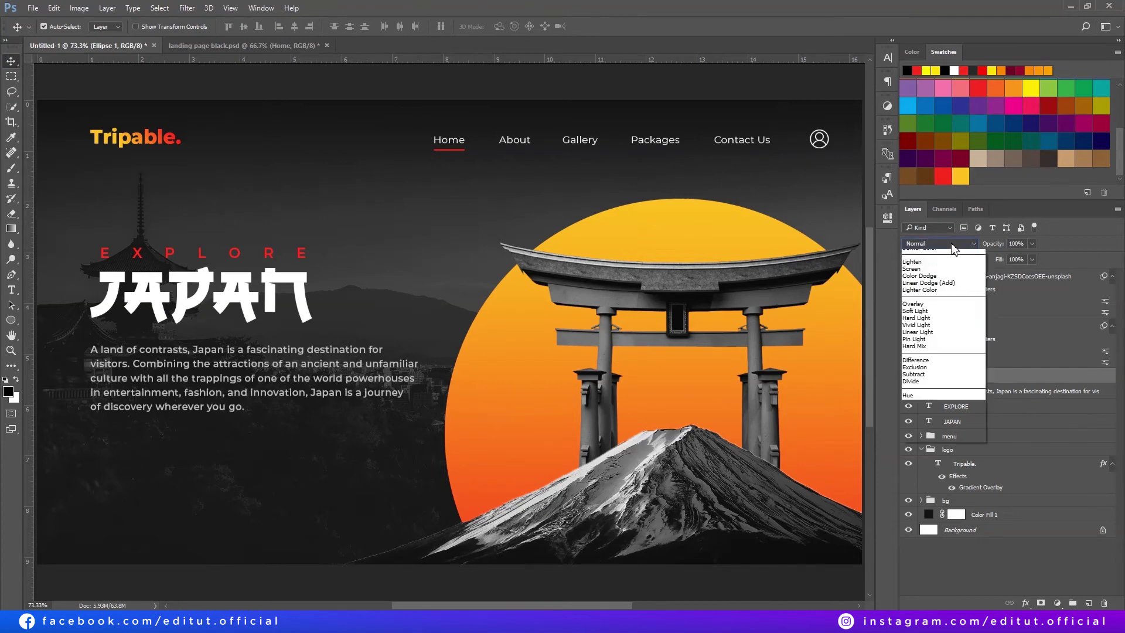
{"action": "left_click", "coordinate": [920, 334]}
- Shift the sun's gradient fill upward so its red band sits higher
{"action": "double_click", "coordinate": [936, 380]}
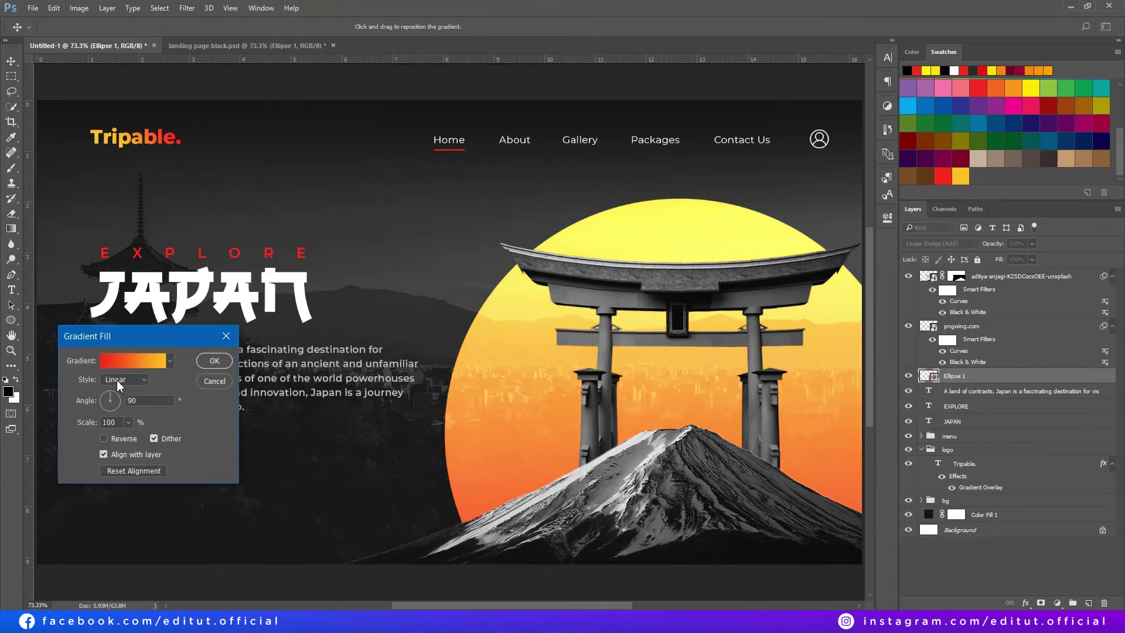
{"action": "left_click_drag", "start_coordinate": [538, 399], "coordinate": [560, 241]}
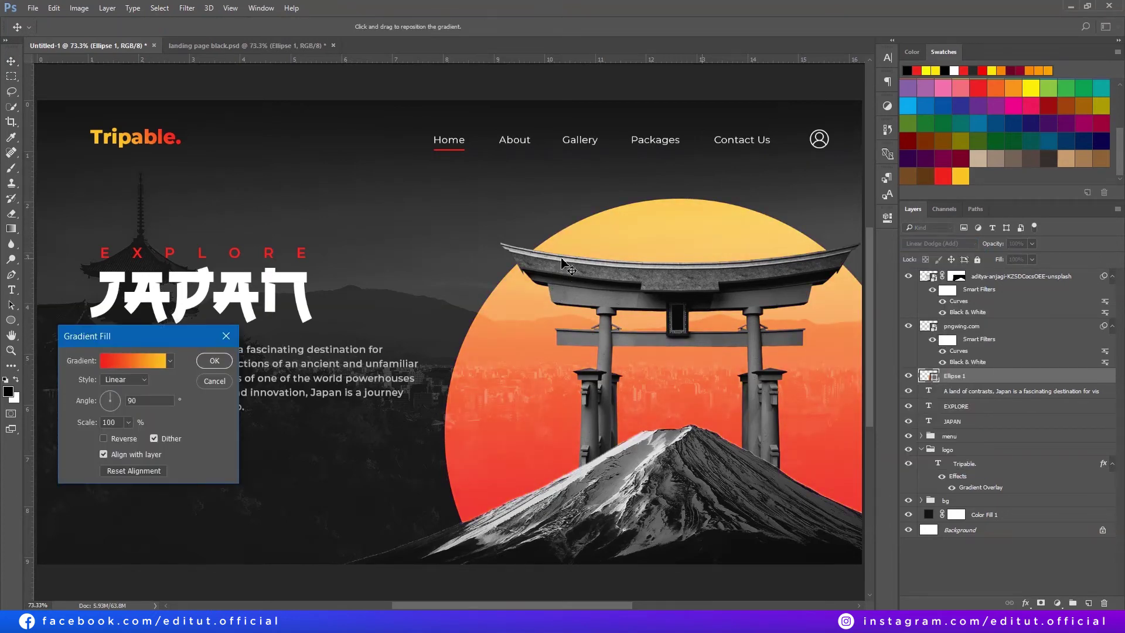
{"action": "key", "text": "Return"}
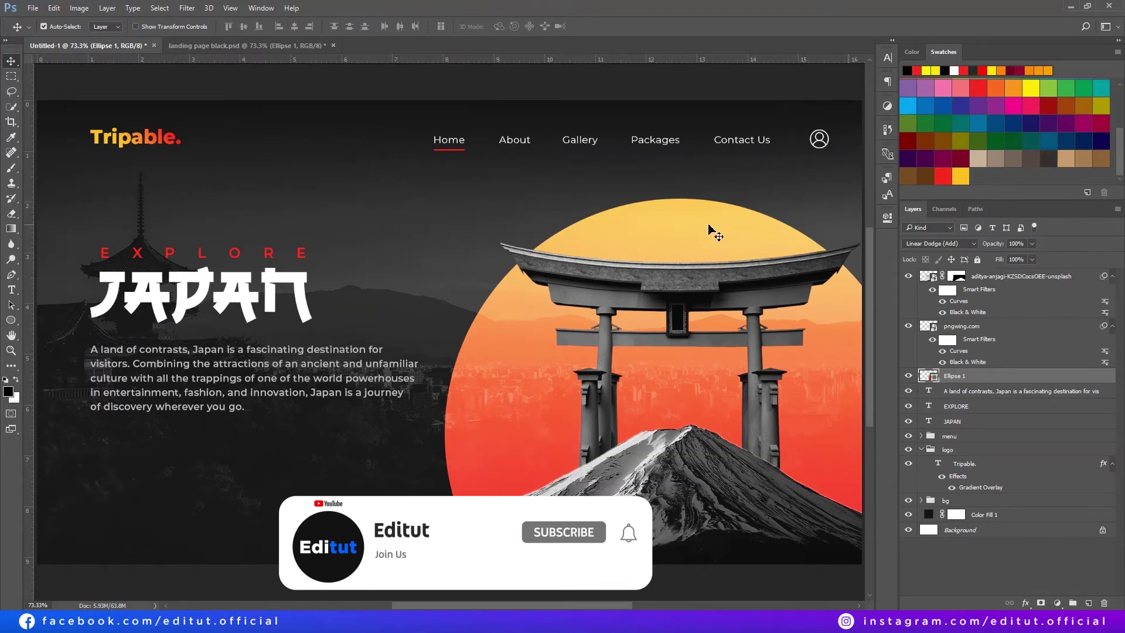
{"action": "left_click", "coordinate": [1026, 281]}
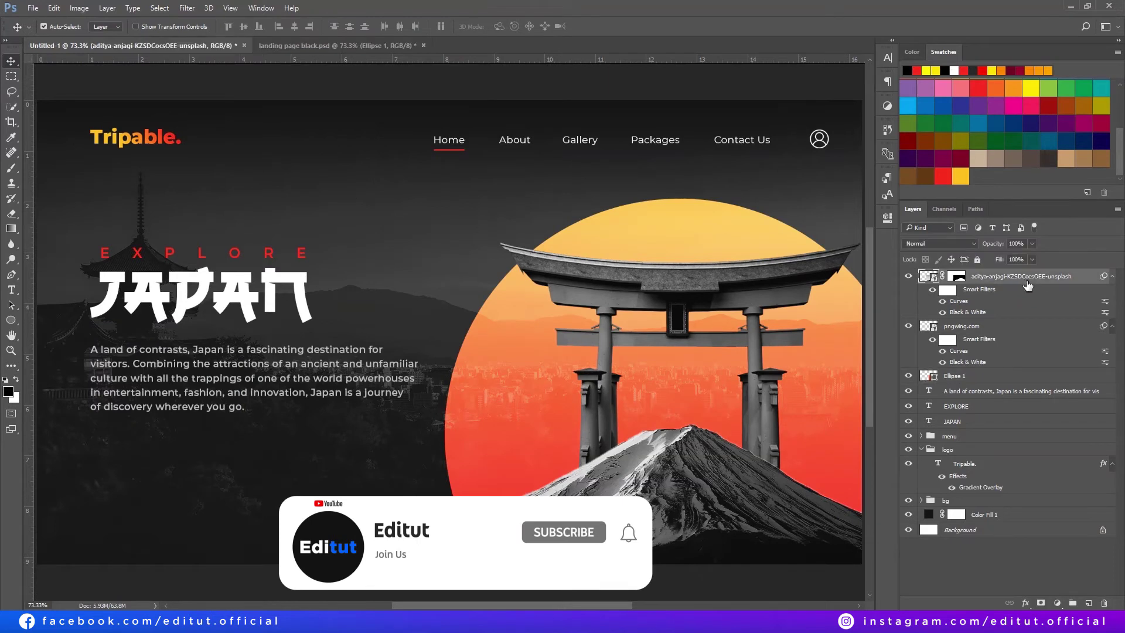
- Group the Mount Fuji, torii and sun layers into a 'hero image' folder
{"action": "left_click", "coordinate": [996, 375], "text": "shift"}
{"action": "key", "text": "ctrl+g"}
{"action": "double_click", "coordinate": [953, 275]}
{"action": "type", "text": "her"}
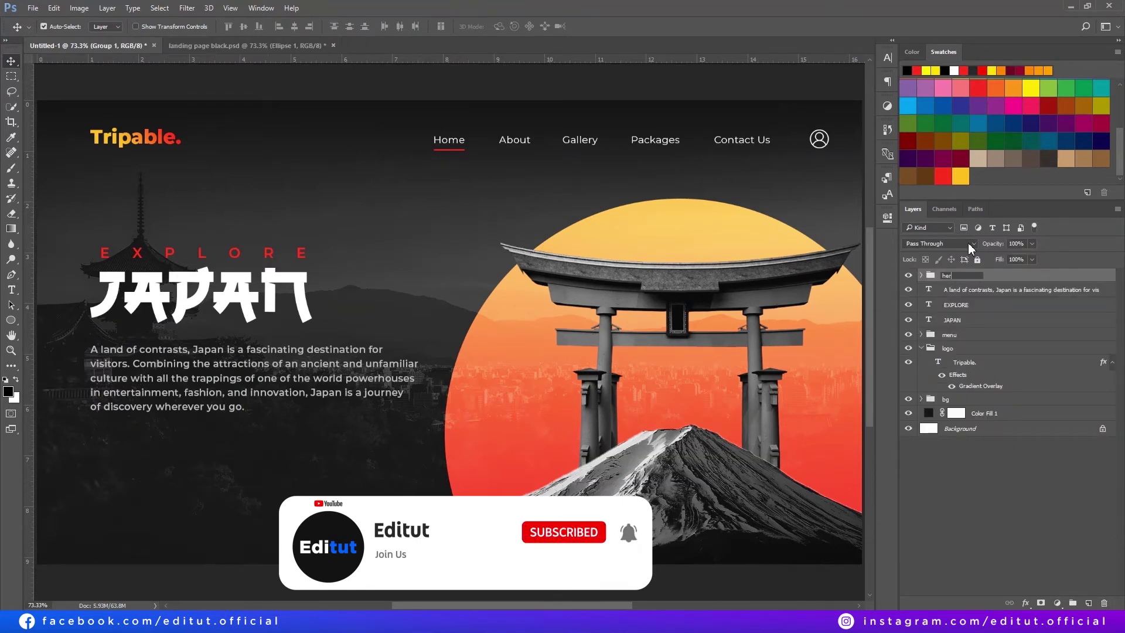
{"action": "type", "text": "o image"}
{"action": "left_click", "coordinate": [996, 290]}
- Group the three heading and paragraph text layers into a 'texts' folder
{"action": "left_click", "coordinate": [997, 320], "text": "shift"}
{"action": "key", "text": "ctrl+g"}
{"action": "double_click", "coordinate": [952, 289]}
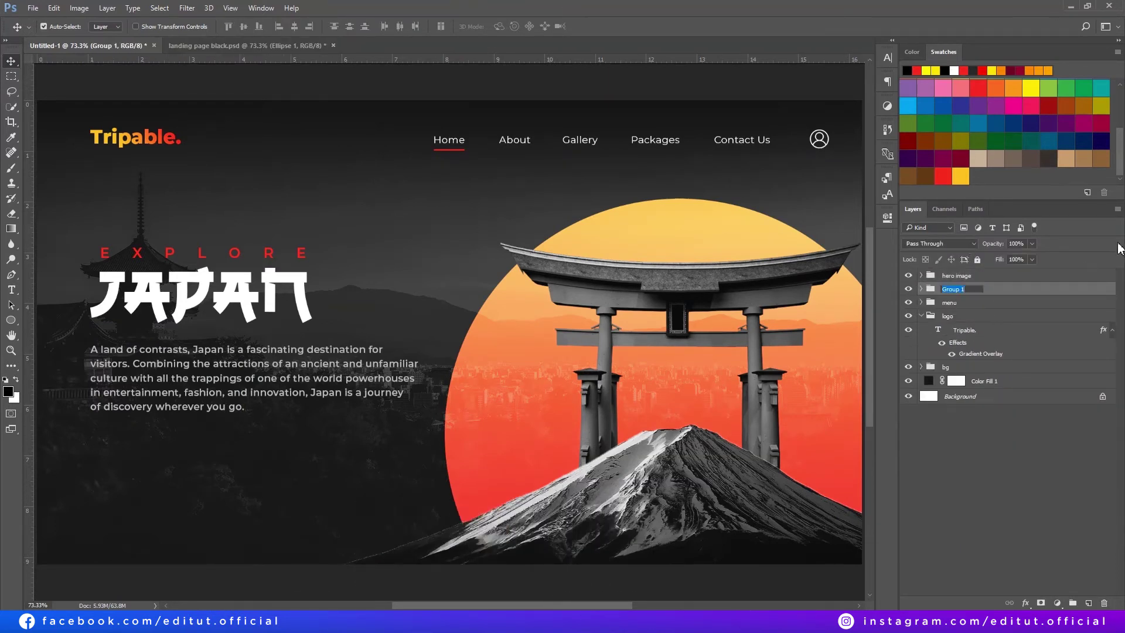
{"action": "key", "text": "Return"}
- Add a white BOOK NOW label below the paragraph, adjusting its size and letter spacing
{"action": "key", "text": "t"}
{"action": "left_click", "coordinate": [133, 478]}
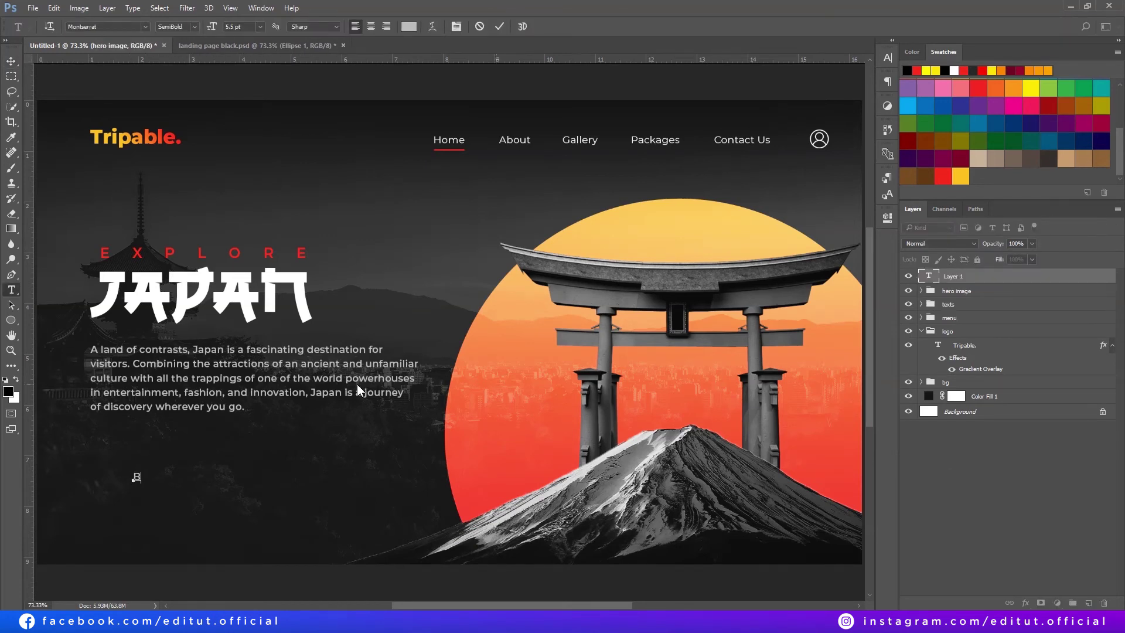
{"action": "type", "text": "BOOK NOW"}
{"action": "key", "text": "ctrl+t"}
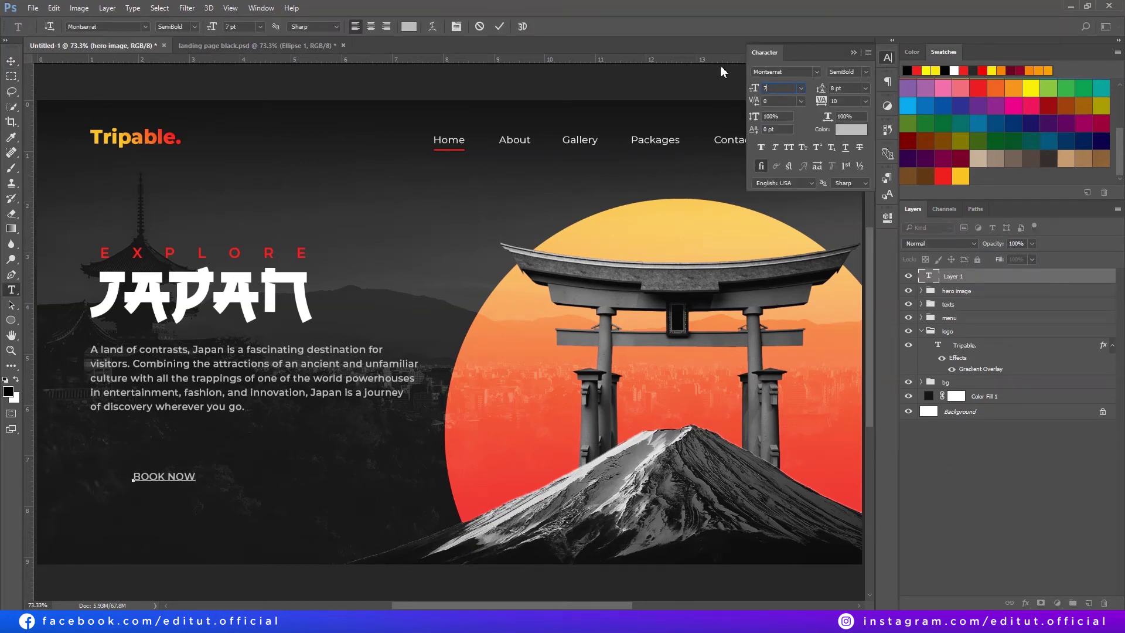
{"action": "key", "text": "ctrl+Return"}
{"action": "key", "text": "ctrl+shift+period"}
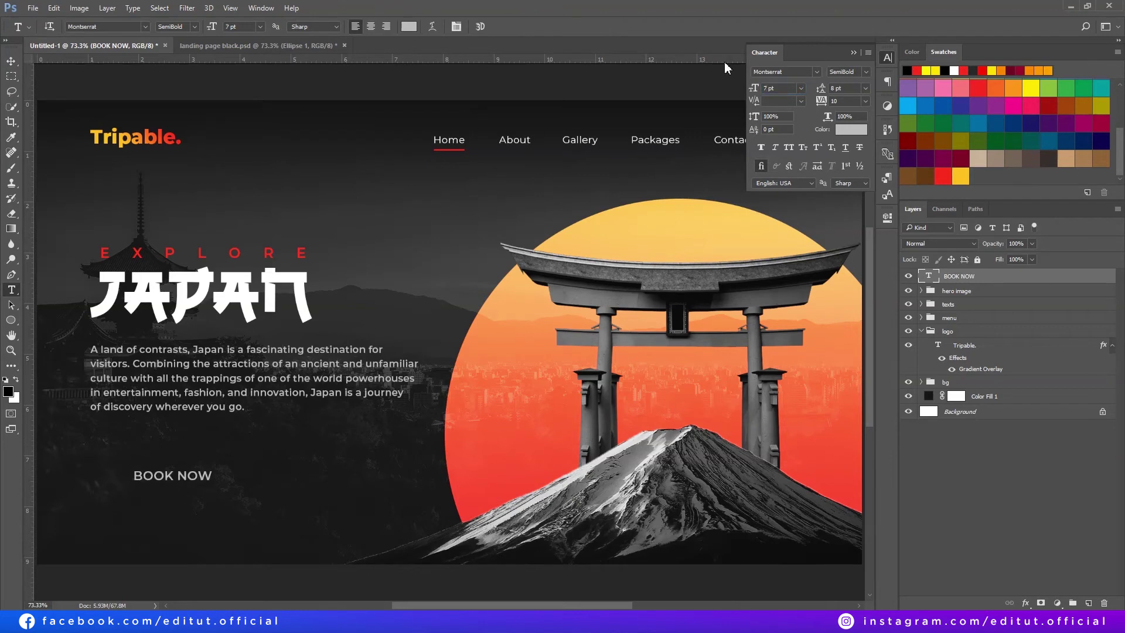
{"action": "key", "text": "Return"}
{"action": "key", "text": "ctrl+a"}
{"action": "key", "text": "ctrl+shift+comma"}
{"action": "key", "text": "ctrl+Return"}
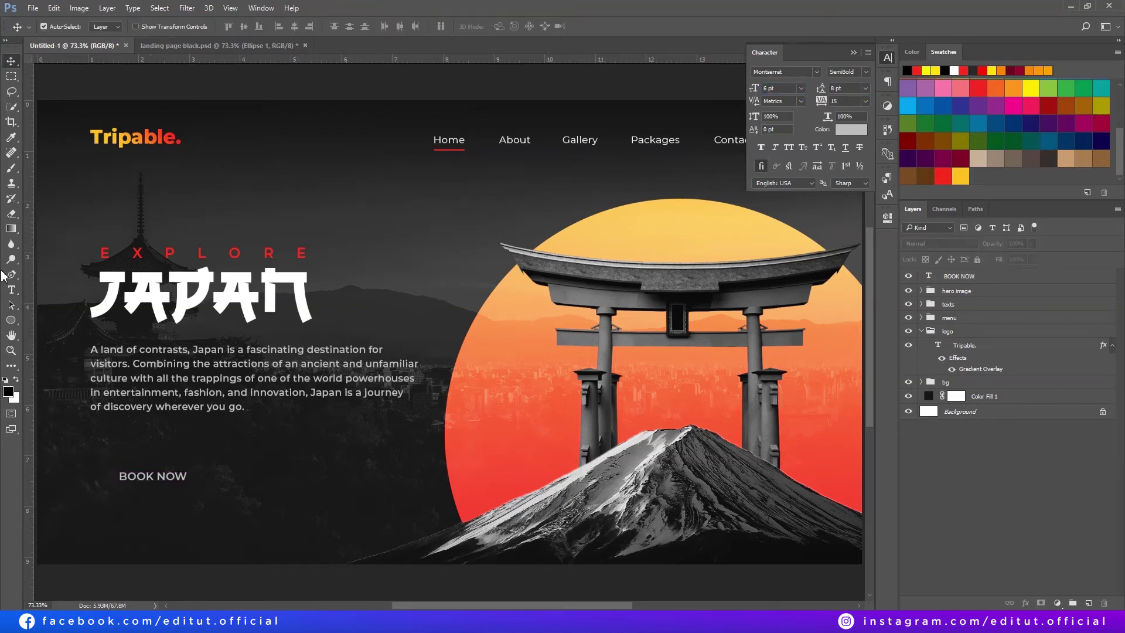
- Draw an unfilled rectangle around the BOOK NOW label
{"action": "key", "text": "v"}
{"action": "left_click_drag", "start_coordinate": [15, 326], "coordinate": [48, 320]}
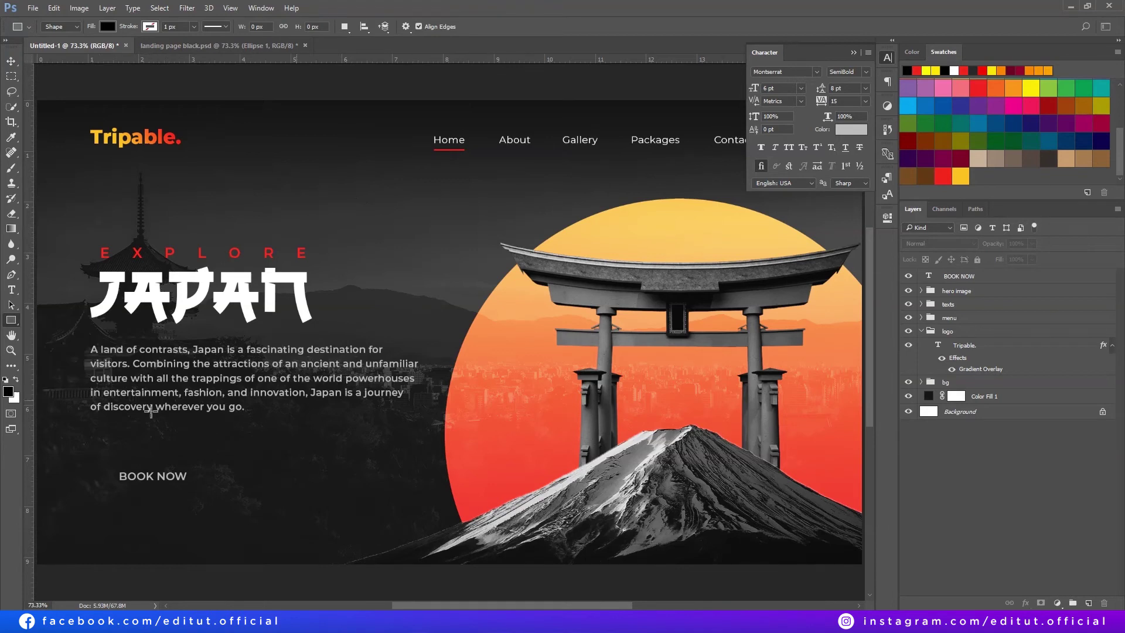
{"action": "left_click_drag", "start_coordinate": [103, 459], "coordinate": [209, 499]}
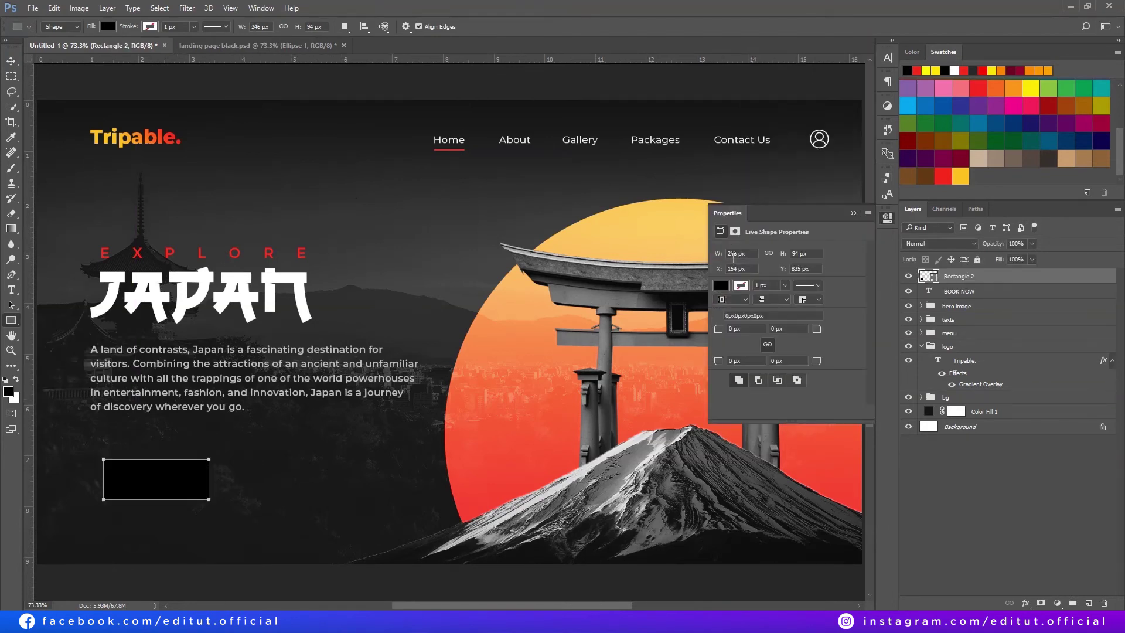
{"action": "left_click", "coordinate": [722, 286]}
{"action": "left_click", "coordinate": [730, 311]}
- Give the rectangle a 7 px red-to-yellow gradient stroke
{"action": "left_click", "coordinate": [741, 286]}
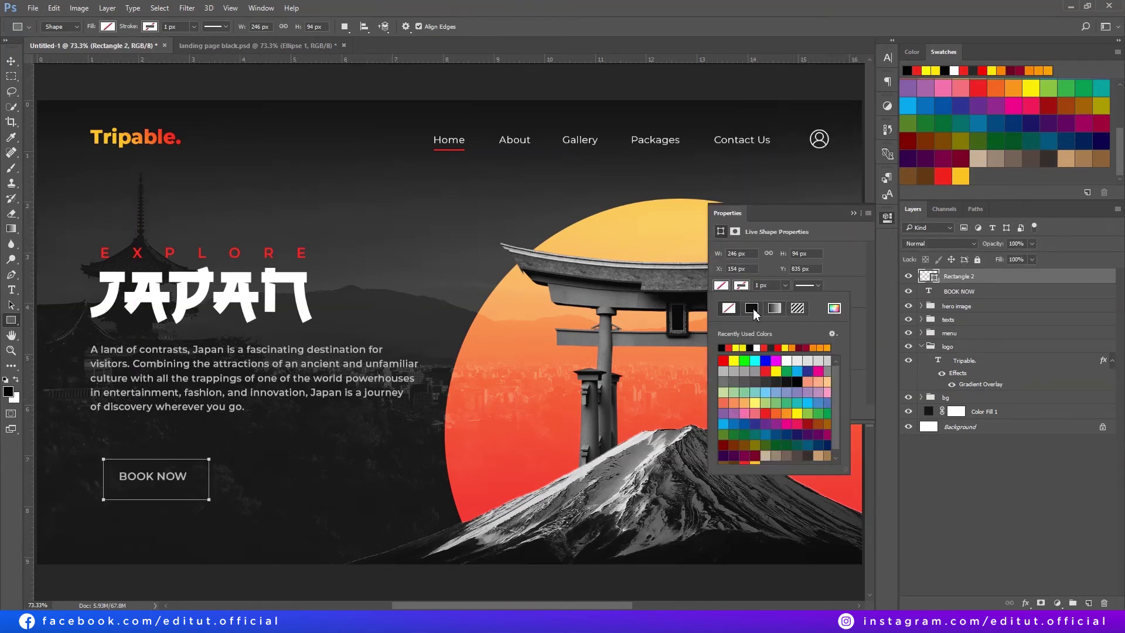
{"action": "left_click", "coordinate": [775, 309]}
{"action": "left_click", "coordinate": [763, 410]}
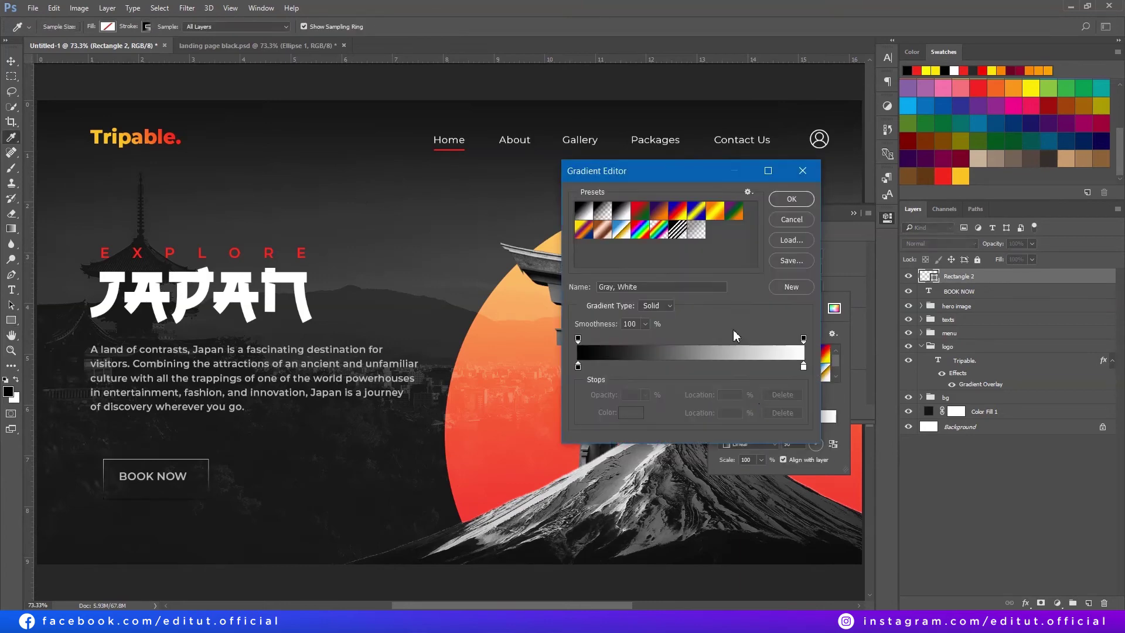
{"action": "left_click", "coordinate": [578, 366]}
{"action": "left_click", "coordinate": [942, 178]}
{"action": "left_click", "coordinate": [960, 176]}
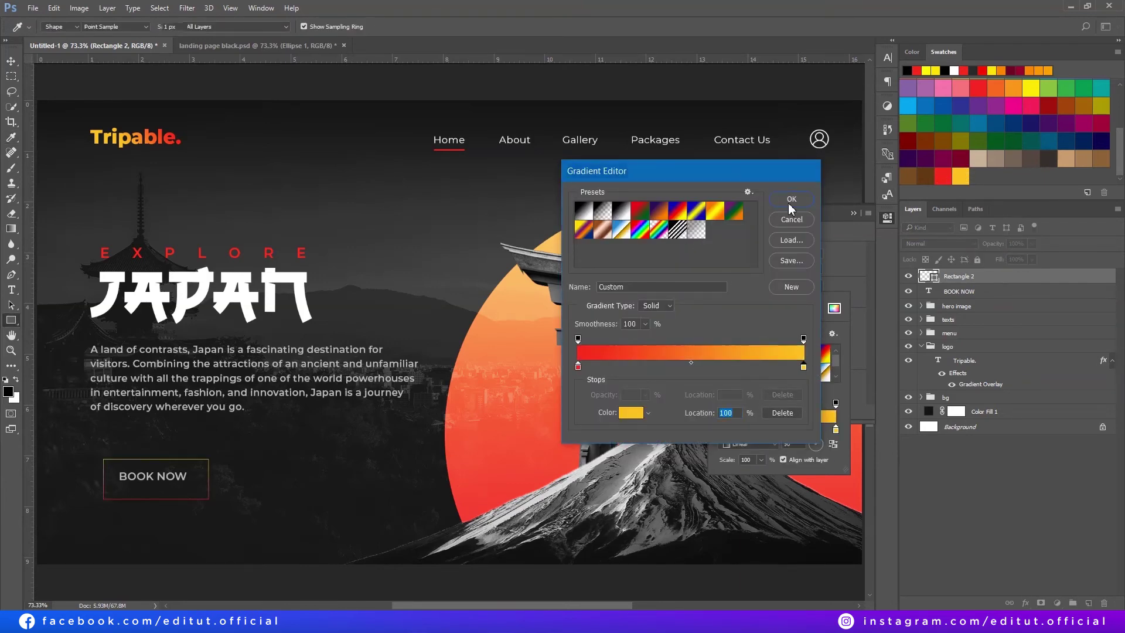
{"action": "left_click", "coordinate": [791, 199]}
{"action": "type", "text": "5"}
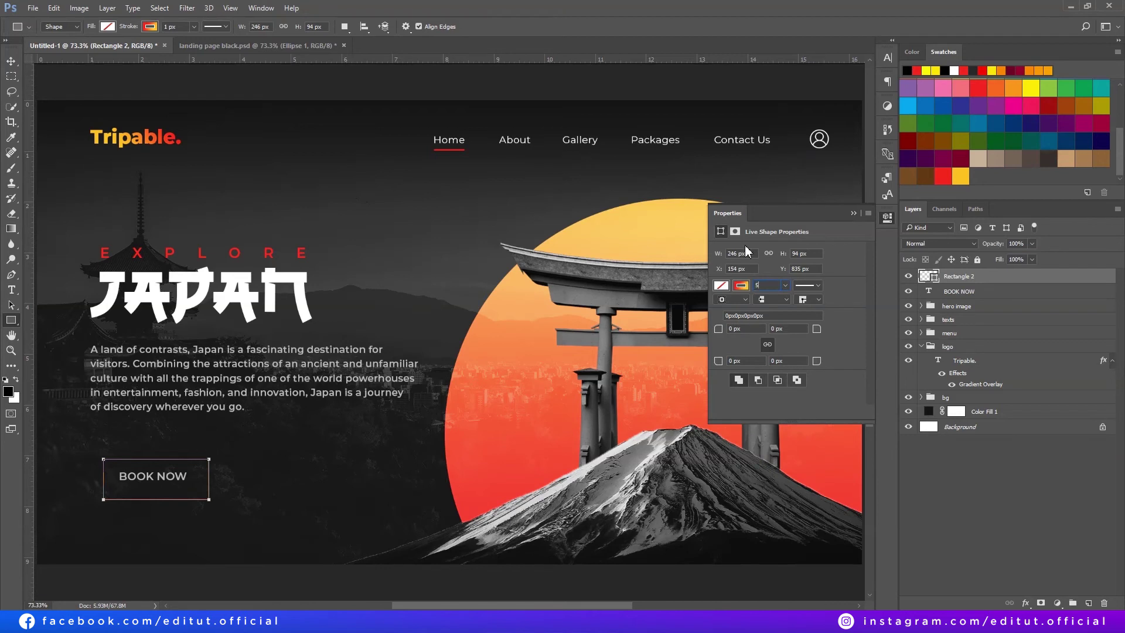
{"action": "type", "text": "7"}
{"action": "key", "text": "Return"}
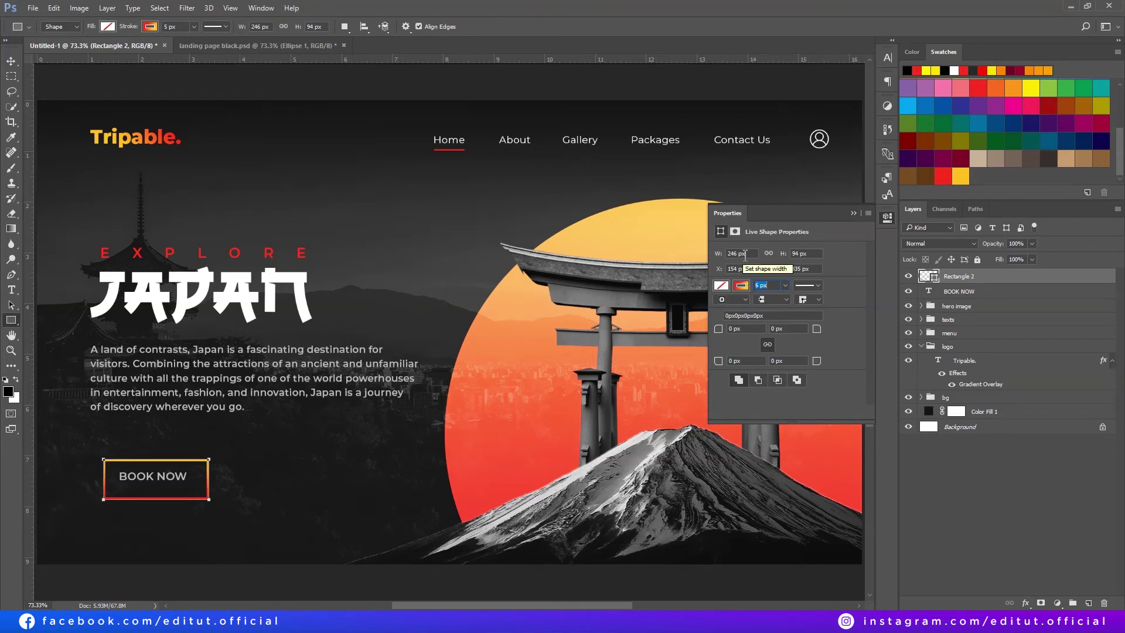
- Round the rectangle's corners to 47 px and select it together with BOOK NOW
{"action": "left_click", "coordinate": [753, 329]}
{"action": "type", "text": "47"}
{"action": "key", "text": "Return"}
{"action": "left_click", "coordinate": [853, 214]}
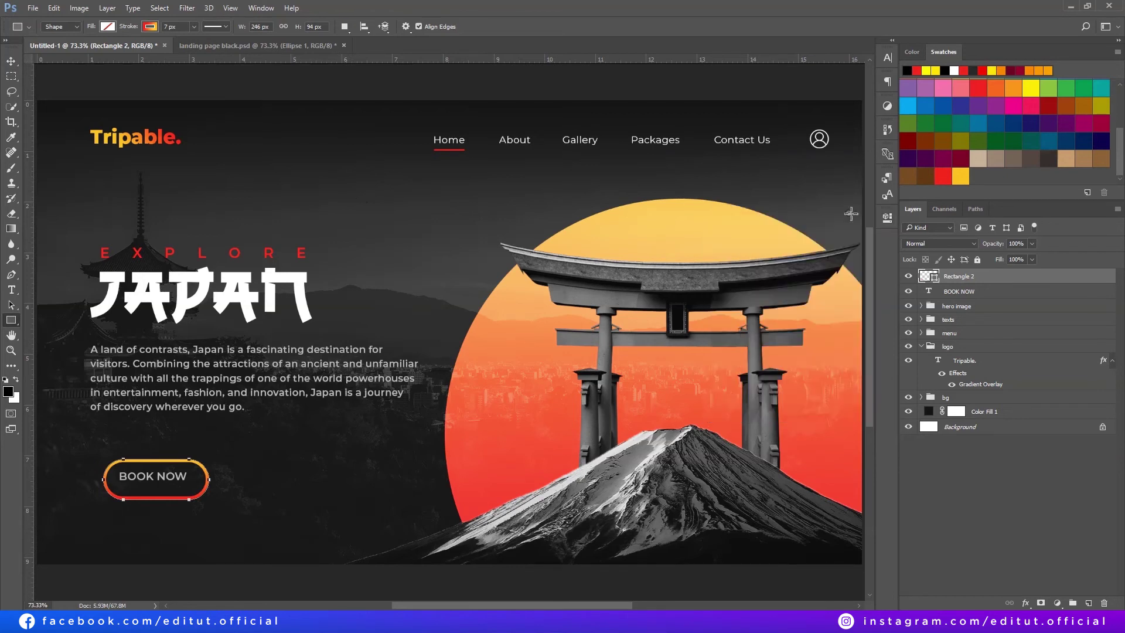
{"action": "key", "text": "v"}
{"action": "left_click", "coordinate": [985, 292], "text": "ctrl"}
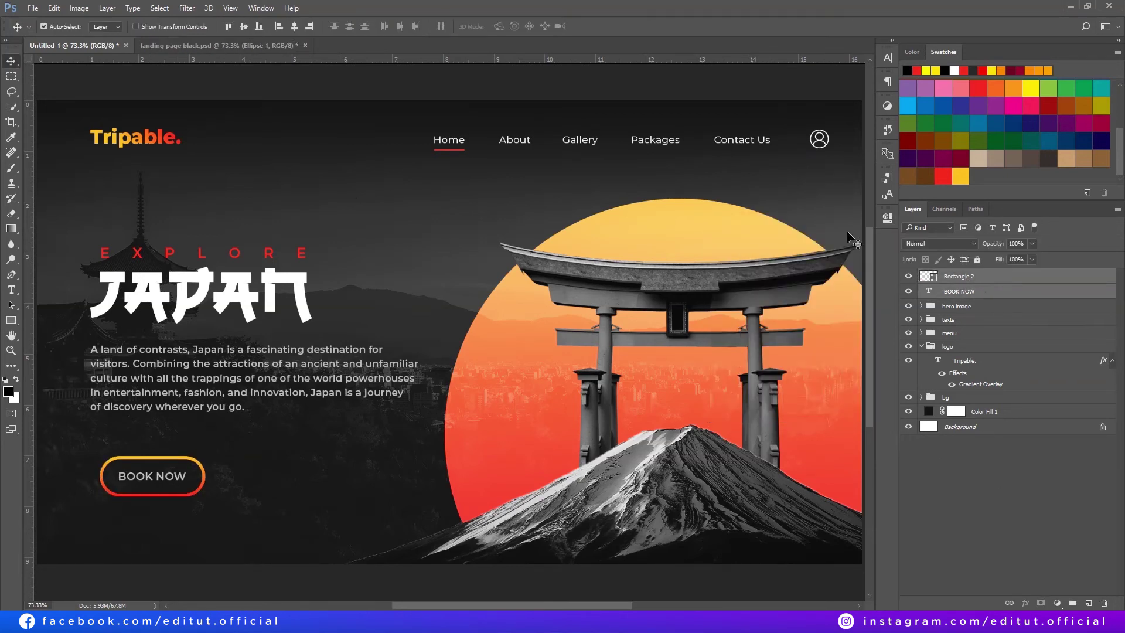
- Nudge the BOOK NOW button up and to the left
{"action": "key", "text": "shift+Left"}
{"action": "key", "text": "shift+Up"}
{"action": "key", "text": "shift+Up"}
{"action": "key", "text": "shift+Up"}
{"action": "key", "text": "shift+Up"}
{"action": "key", "text": "shift+Up"}
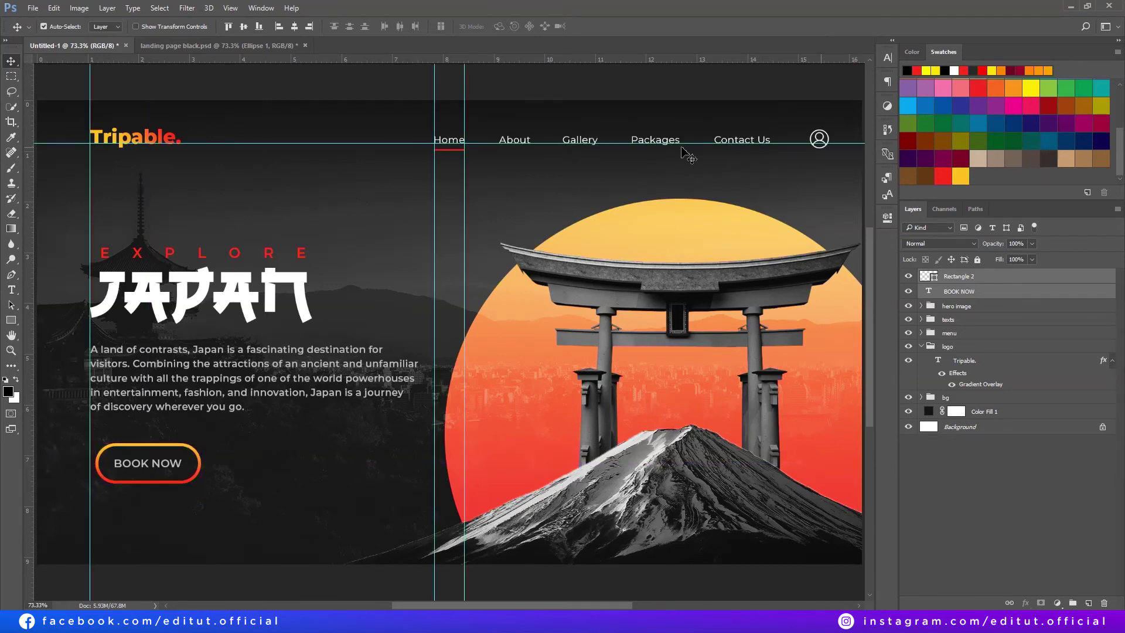
{"action": "key", "text": "shift+Left"}
{"action": "key", "text": "shift+Left"}
- Give Rectangle 2 a red drop shadow with larger size and lower opacity for a glow
{"action": "left_click", "coordinate": [1014, 283]}
{"action": "double_click", "coordinate": [1013, 283]}
{"action": "left_click", "coordinate": [420, 391]}
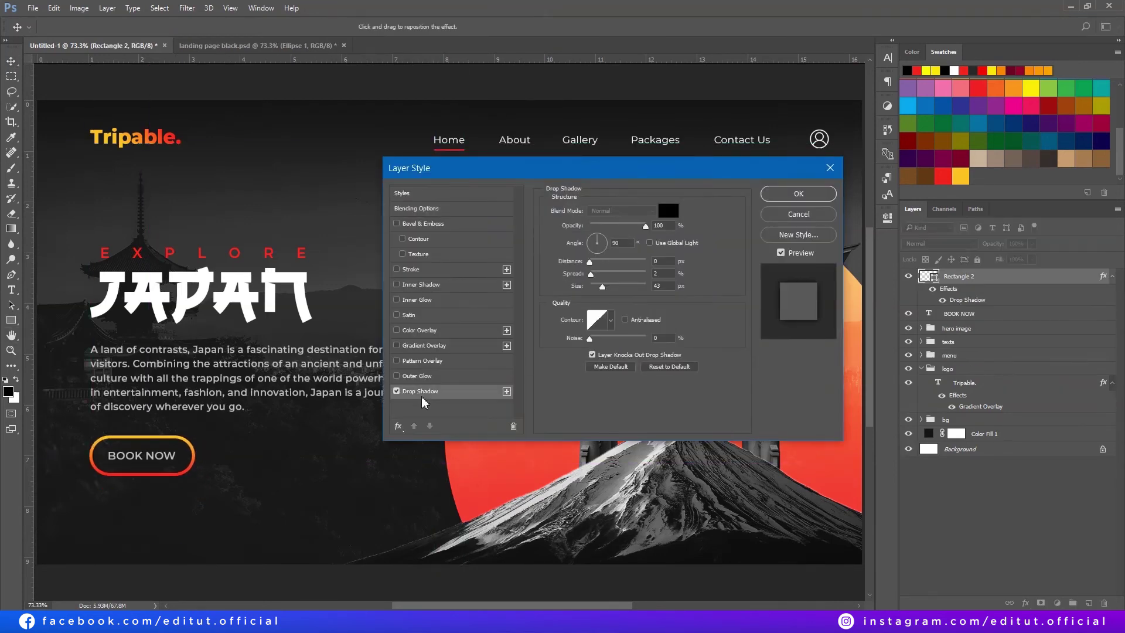
{"action": "left_click", "coordinate": [667, 211]}
{"action": "left_click", "coordinate": [961, 174]}
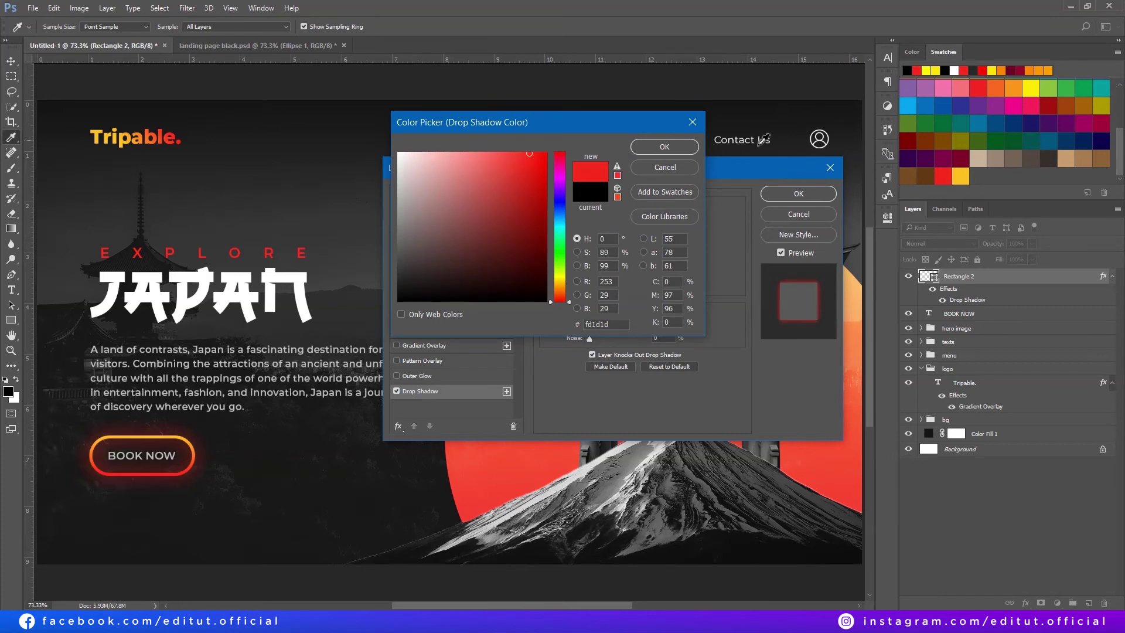
{"action": "left_click", "coordinate": [662, 145]}
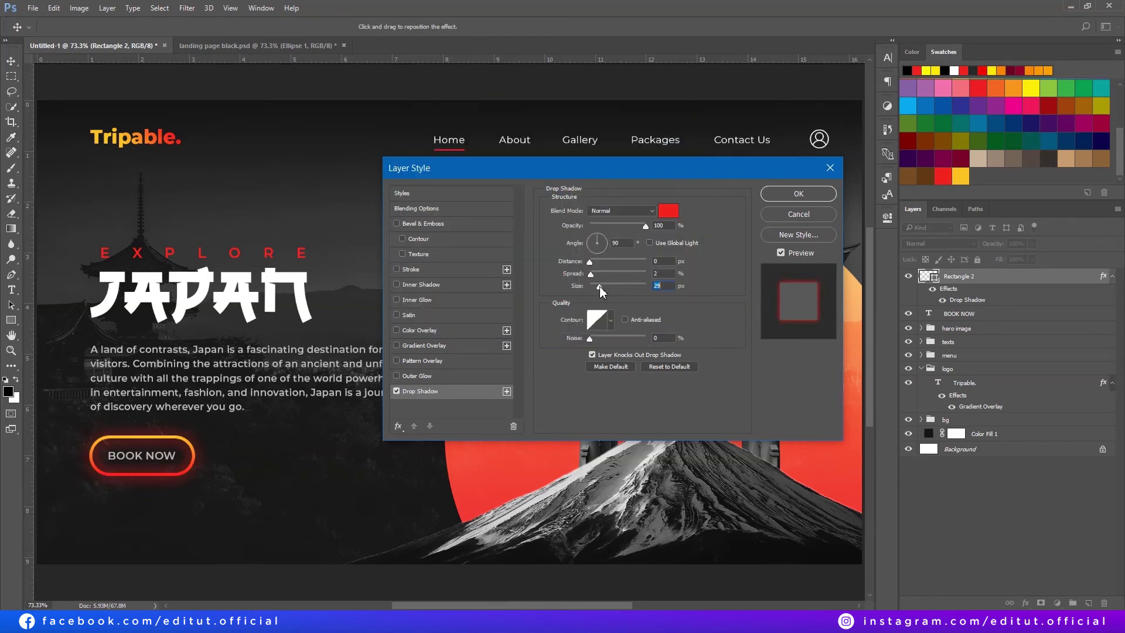
{"action": "left_click_drag", "start_coordinate": [599, 286], "coordinate": [603, 287]}
{"action": "left_click_drag", "start_coordinate": [645, 226], "coordinate": [626, 226]}
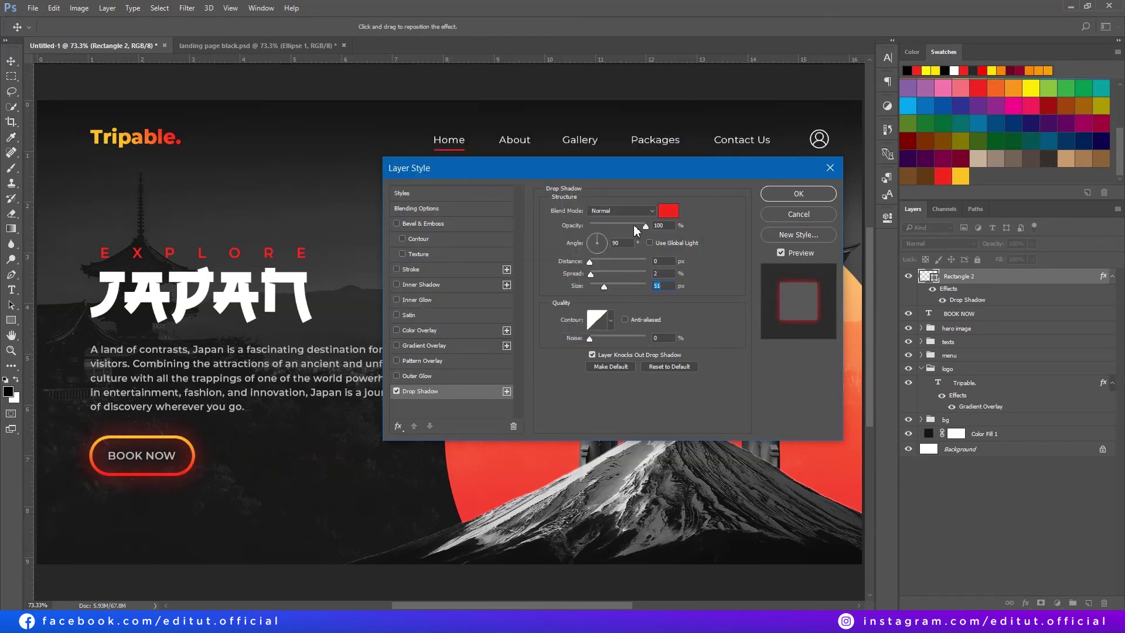
{"action": "left_click", "coordinate": [804, 191]}
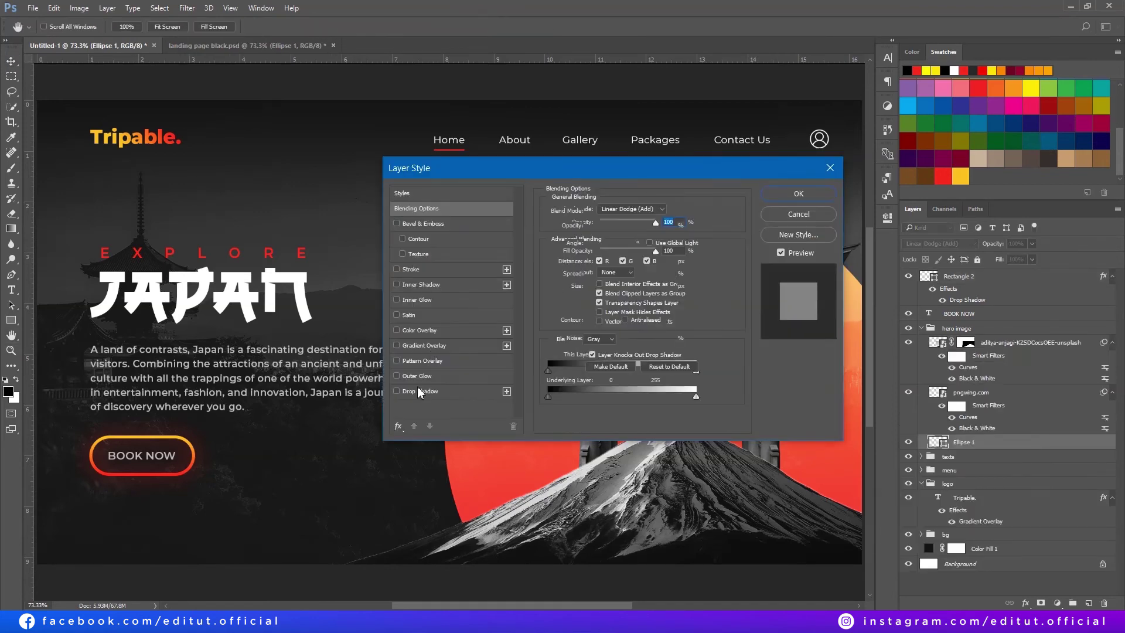
- Adjust and confirm Ellipse 1's drop shadow glow settings
{"action": "left_click", "coordinate": [419, 392]}
{"action": "left_click_drag", "start_coordinate": [610, 170], "coordinate": [893, 148]}
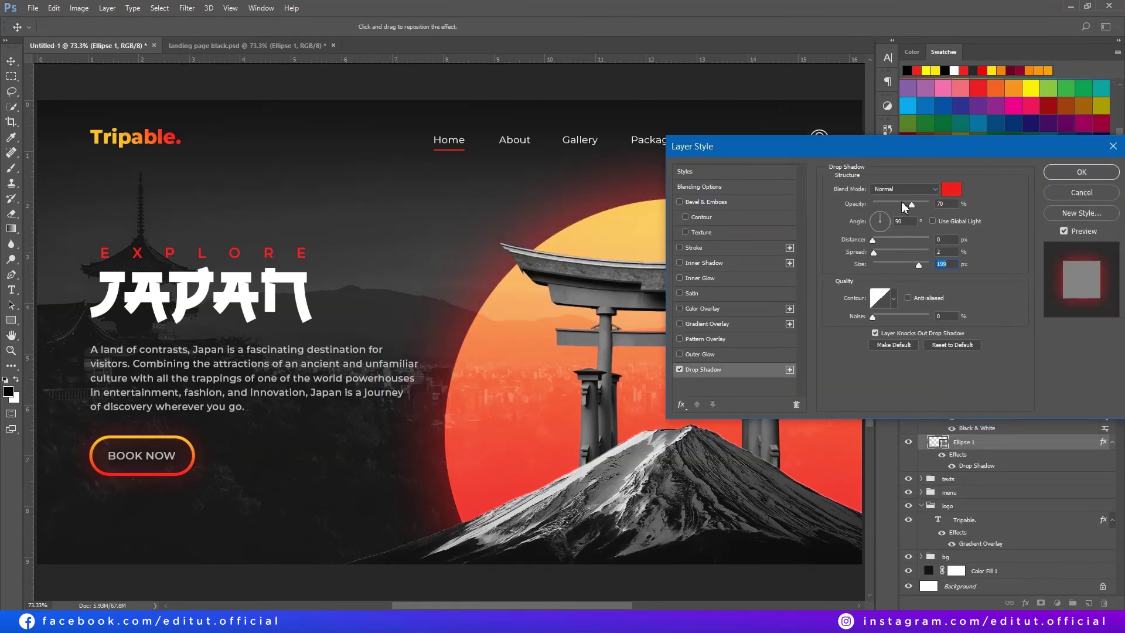
{"action": "left_click", "coordinate": [1081, 172]}
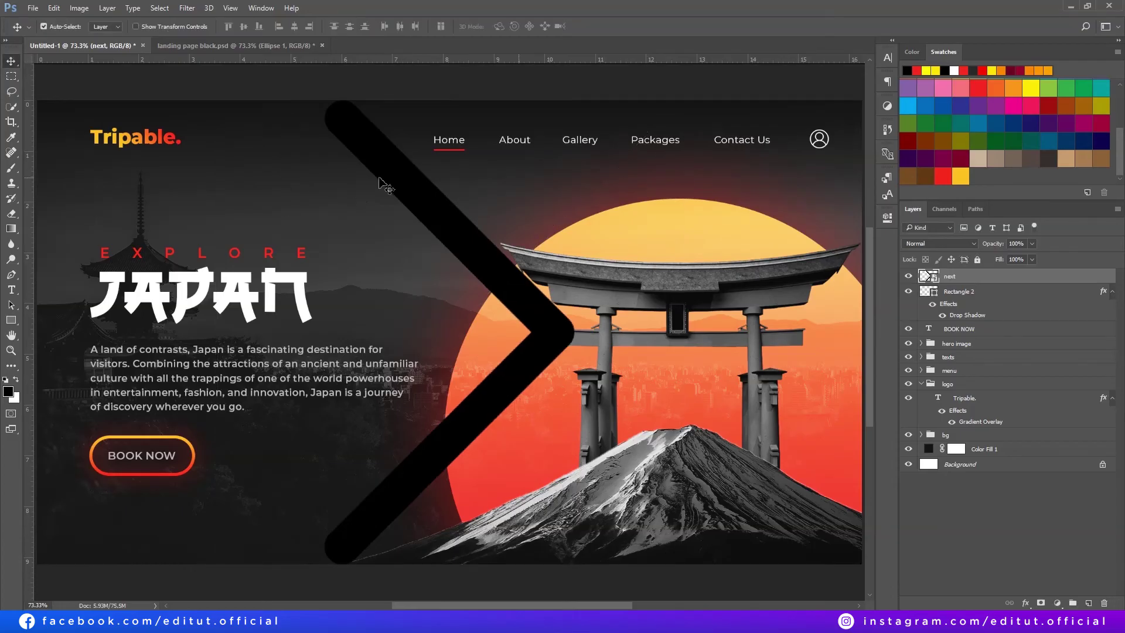
- Shrink the arrow image, invert it to white, and zoom in below the button
{"action": "mouse_move", "coordinate": [217, 100]}
{"action": "left_mouse_down"}
{"action": "mouse_move", "coordinate": [437, 302]}
{"action": "mouse_move", "coordinate": [756, 167]}
{"action": "mouse_move", "coordinate": [736, 259]}
{"action": "mouse_move", "coordinate": [760, 264]}
{"action": "left_mouse_up"}
{"action": "key", "text": "Return"}
{"action": "key", "text": "ctrl+i"}
{"action": "key", "text": "ctrl+plus"}
{"action": "key", "text": "ctrl+plus"}
{"action": "left_click", "coordinate": [371, 296]}
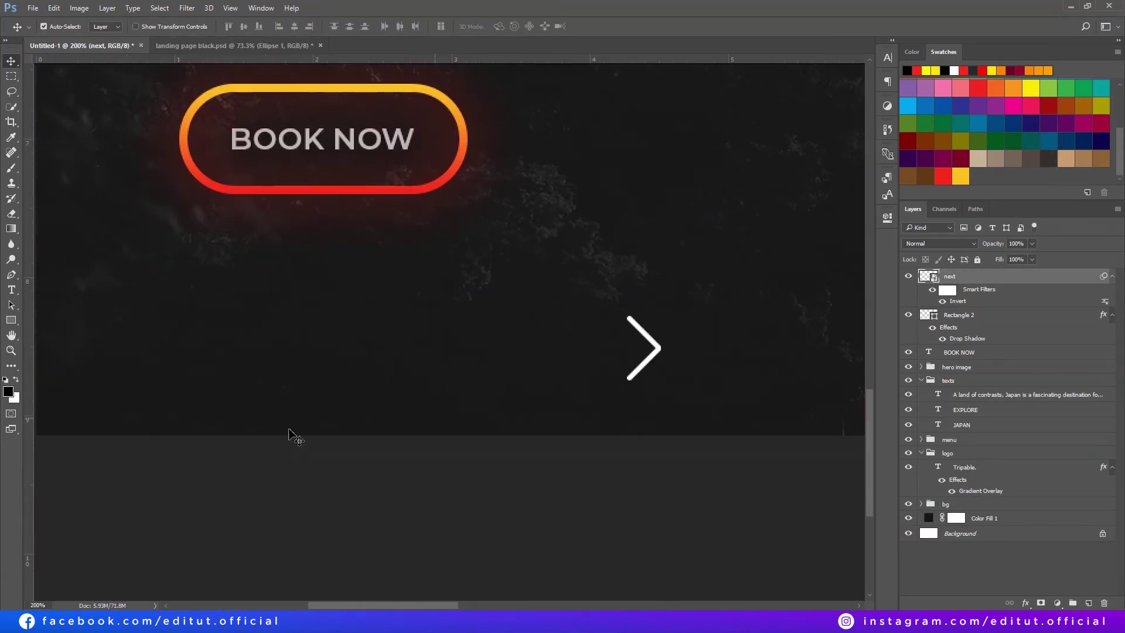
- Draw a white 8 x 8 px ellipse dot
{"action": "left_click", "coordinate": [11, 320]}
{"action": "right_click", "coordinate": [11, 320]}
{"action": "left_click", "coordinate": [61, 343]}
{"action": "left_click", "coordinate": [421, 332]}
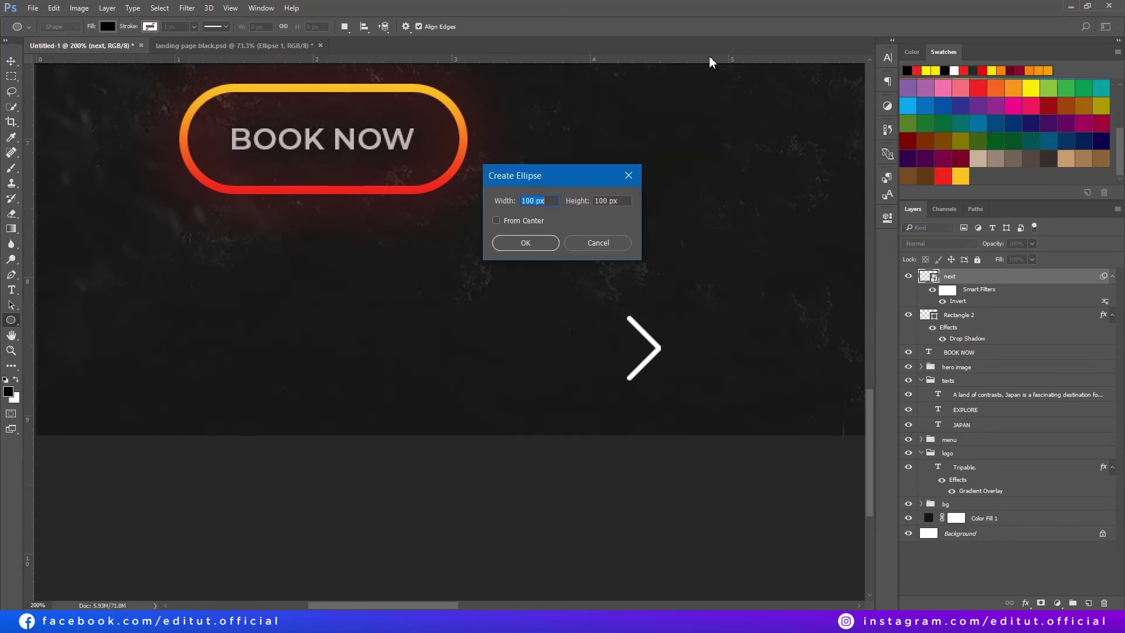
{"action": "type", "text": "8"}
{"action": "key", "text": "Tab"}
{"action": "type", "text": "8"}
{"action": "key", "text": "Return"}
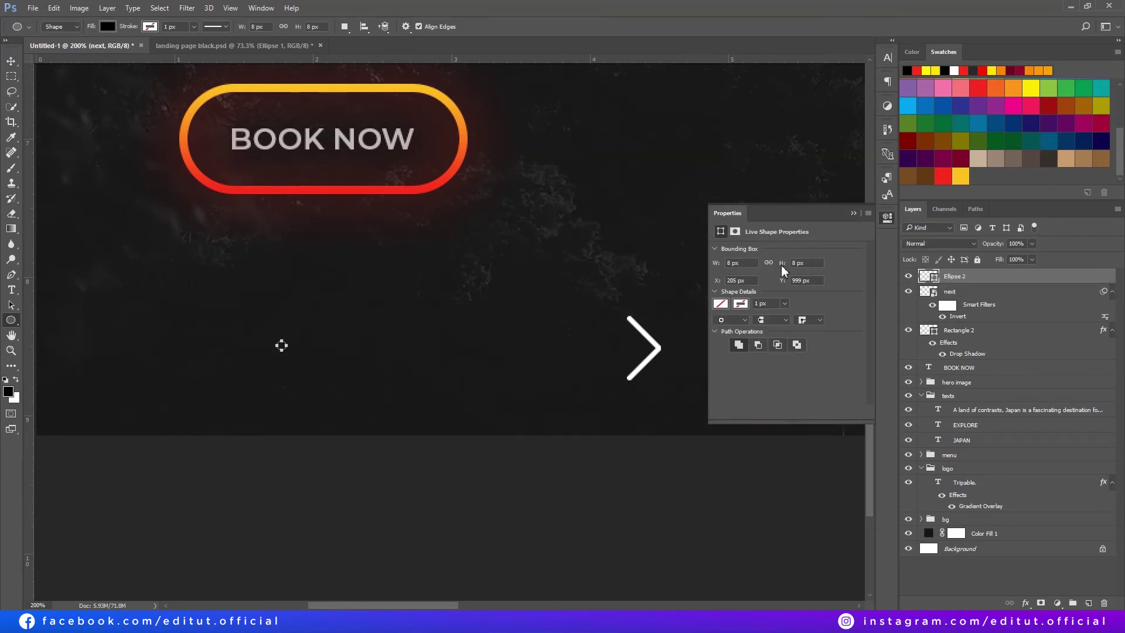
{"action": "left_click", "coordinate": [722, 304]}
{"action": "left_click", "coordinate": [281, 346]}
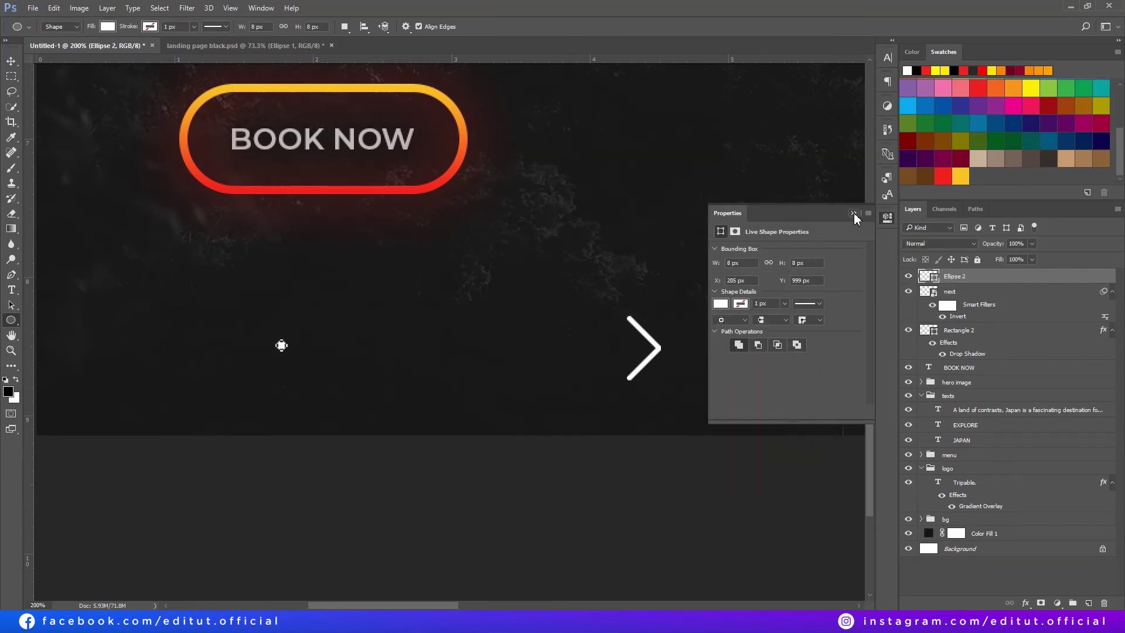
- Place the dot beside the arrow, duplicate it into four dots, and color the leftmost red
{"action": "key", "text": "v"}
{"action": "left_click_drag", "start_coordinate": [281, 346], "coordinate": [569, 353]}
{"action": "key", "text": "ctrl+j"}
{"action": "key", "text": "shift+Left"}
{"action": "key", "text": "shift+Left"}
{"action": "key", "text": "shift+Left"}
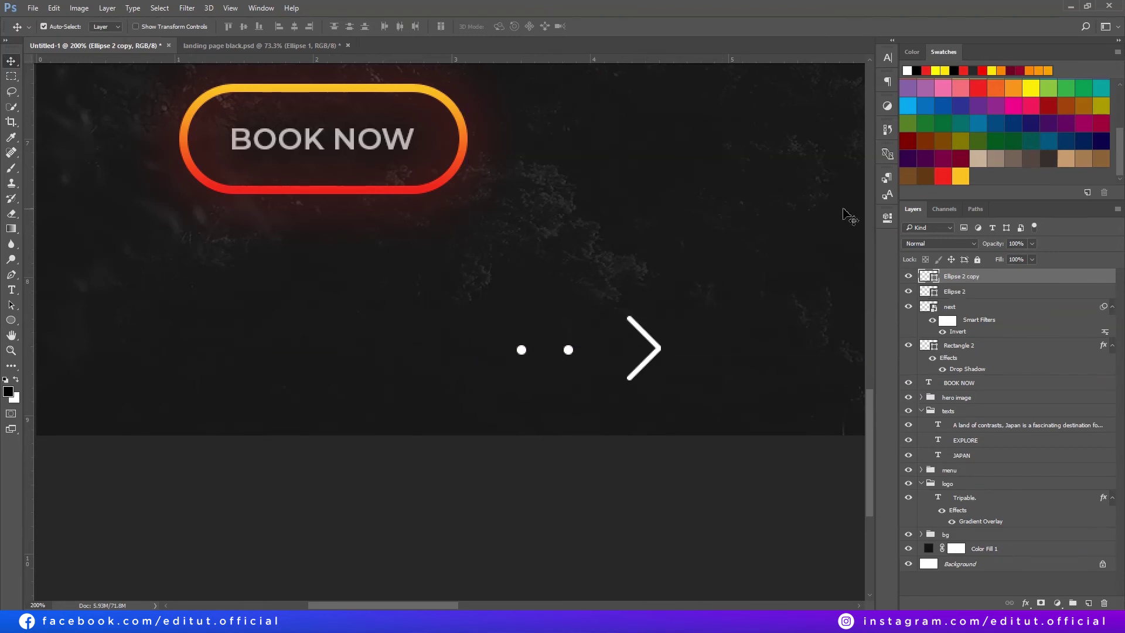
{"action": "key", "text": "ctrl+j"}
{"action": "key", "text": "shift+Left"}
{"action": "key", "text": "shift+Left"}
{"action": "key", "text": "shift+Left"}
{"action": "key", "text": "ctrl+j"}
{"action": "key", "text": "shift+Left"}
{"action": "key", "text": "shift+Left"}
{"action": "key", "text": "shift+Left"}
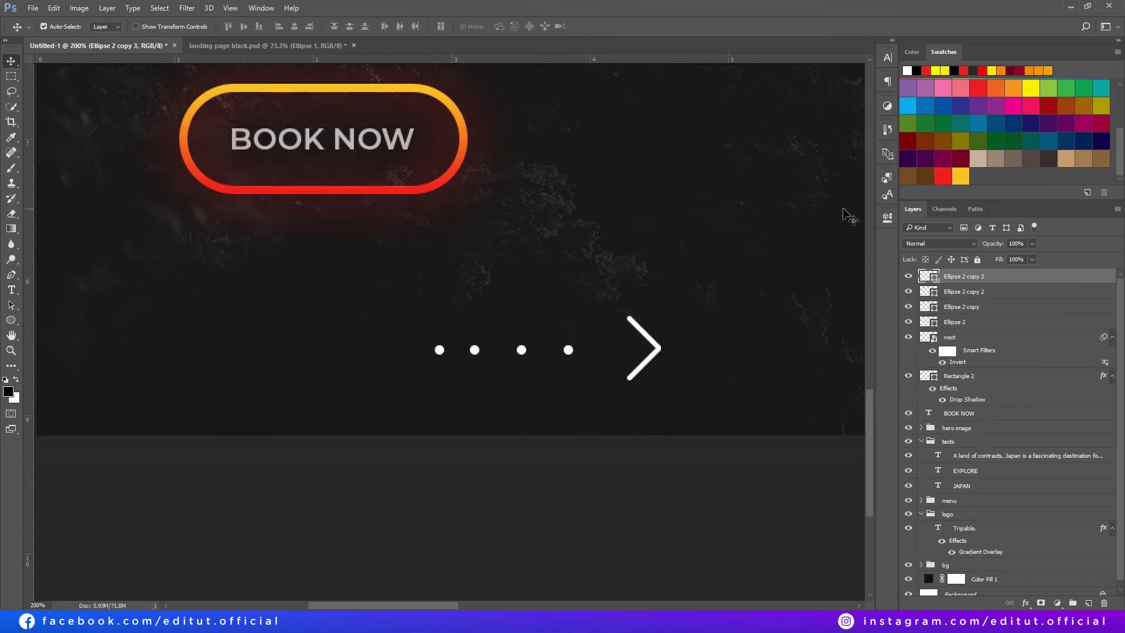
{"action": "double_click", "coordinate": [932, 276]}
{"action": "left_click", "coordinate": [982, 70]}
{"action": "left_click", "coordinate": [665, 151]}
- Duplicate the arrow, flip it horizontally, and move it left of the dots
{"action": "left_click", "coordinate": [997, 337]}
{"action": "key", "text": "ctrl+j"}
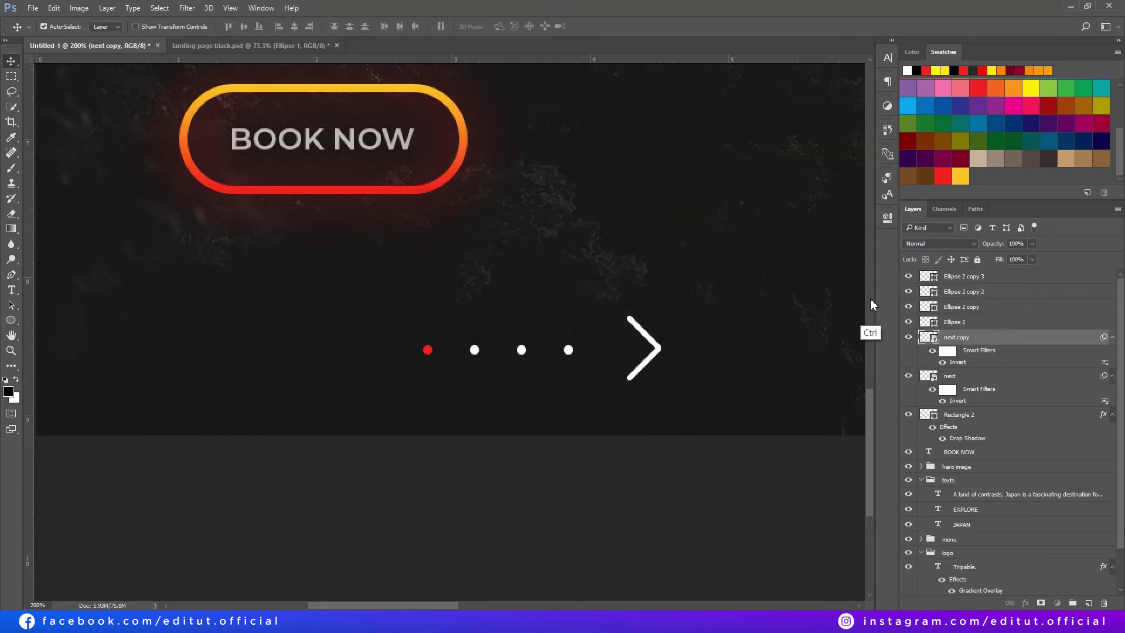
{"action": "key", "text": "ctrl+t"}
{"action": "left_click", "coordinate": [579, 245]}
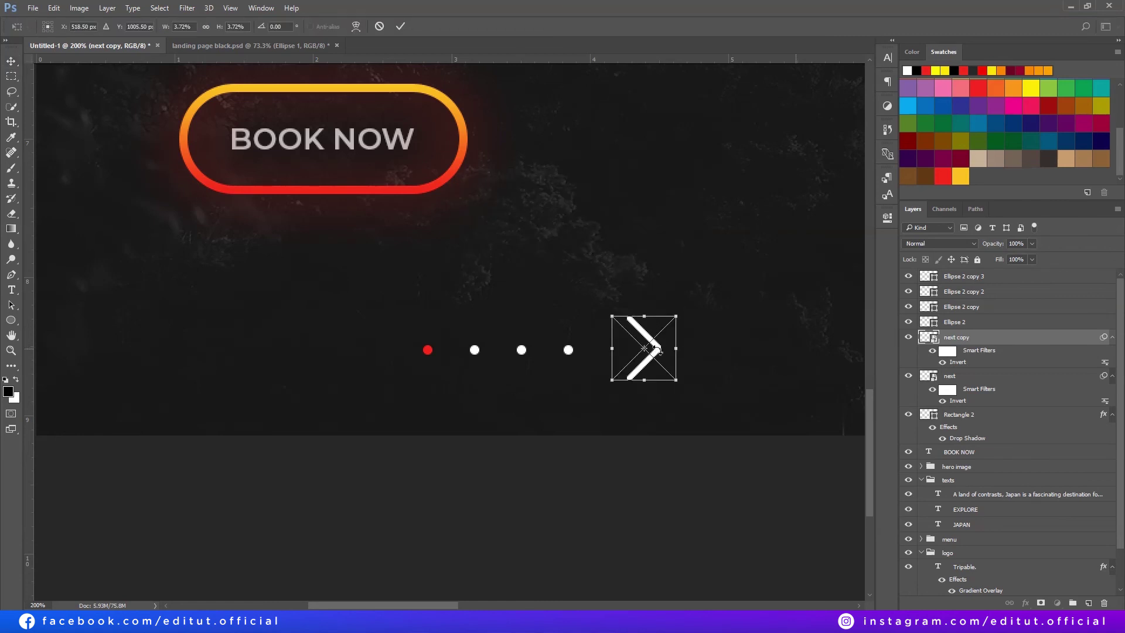
{"action": "right_click", "coordinate": [657, 349]}
{"action": "left_click", "coordinate": [699, 523]}
{"action": "key", "text": "shift+Left"}
{"action": "key", "text": "shift+Left"}
{"action": "key", "text": "shift+Left"}
{"action": "key", "text": "shift+Left"}
{"action": "key", "text": "shift+Left"}
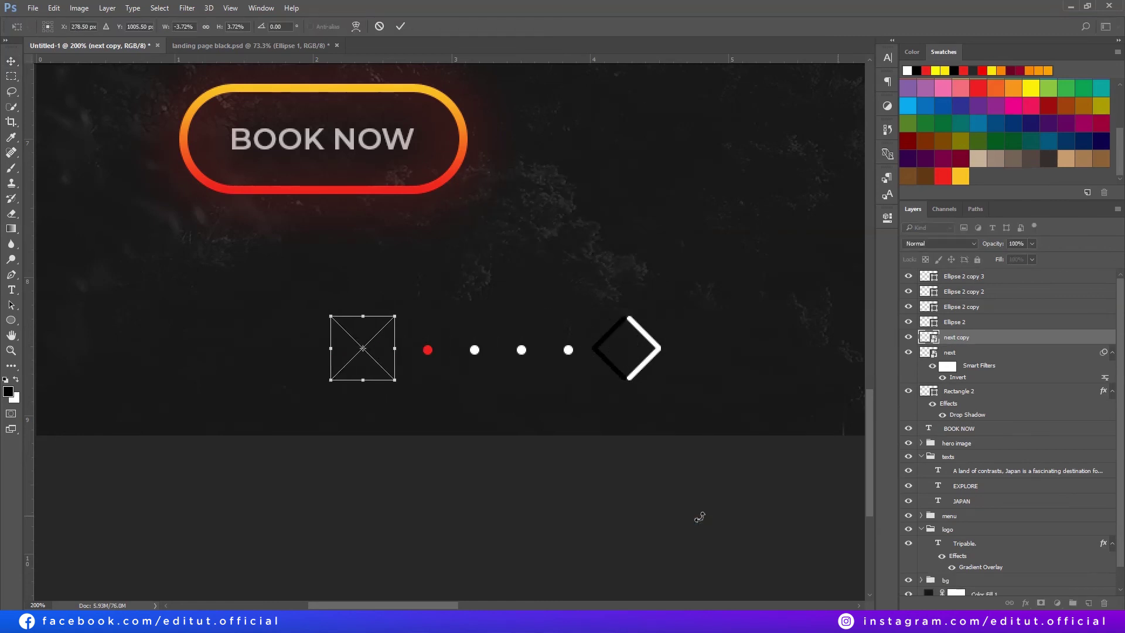
{"action": "key", "text": "Return"}
- Group the arrows and dots as 'pages' and shift the group left under the text
{"action": "left_click", "coordinate": [1074, 352]}
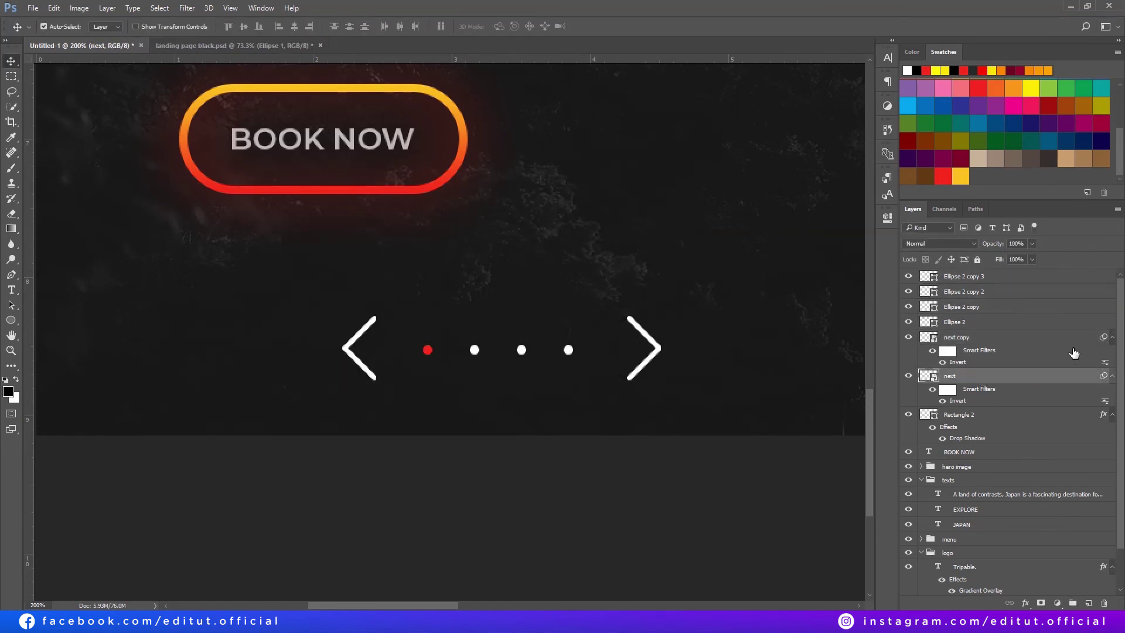
{"action": "left_click", "coordinate": [1017, 279], "text": "shift"}
{"action": "key", "text": "ctrl+g"}
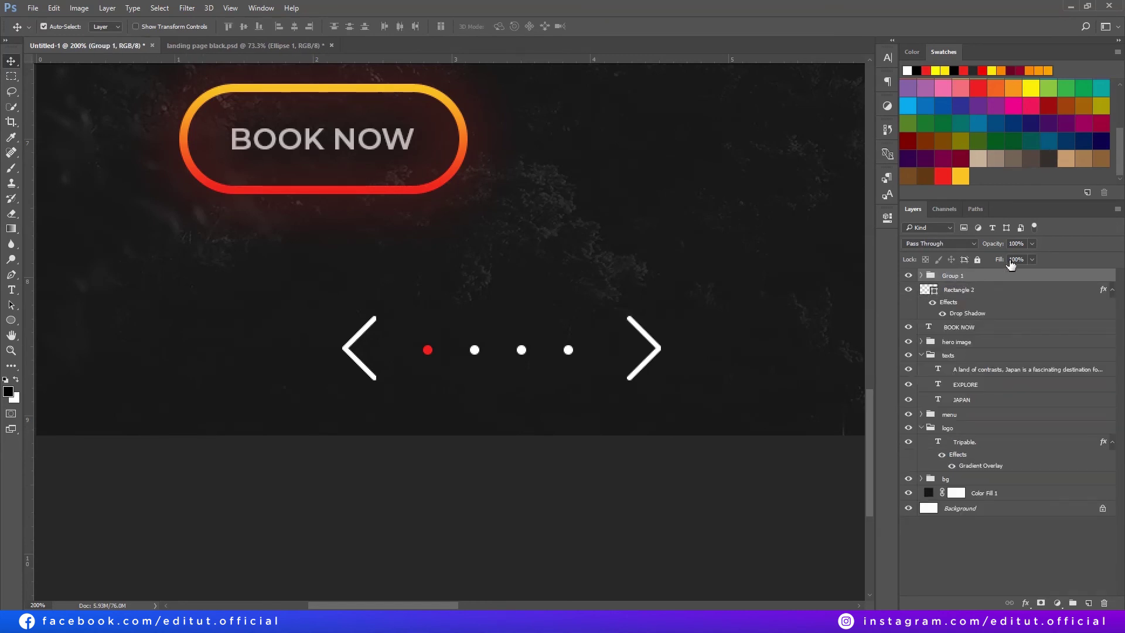
{"action": "type", "text": "pages"}
{"action": "key", "text": "Return"}
{"action": "key", "text": "ctrl+0"}
{"action": "key", "text": "ctrl+t"}
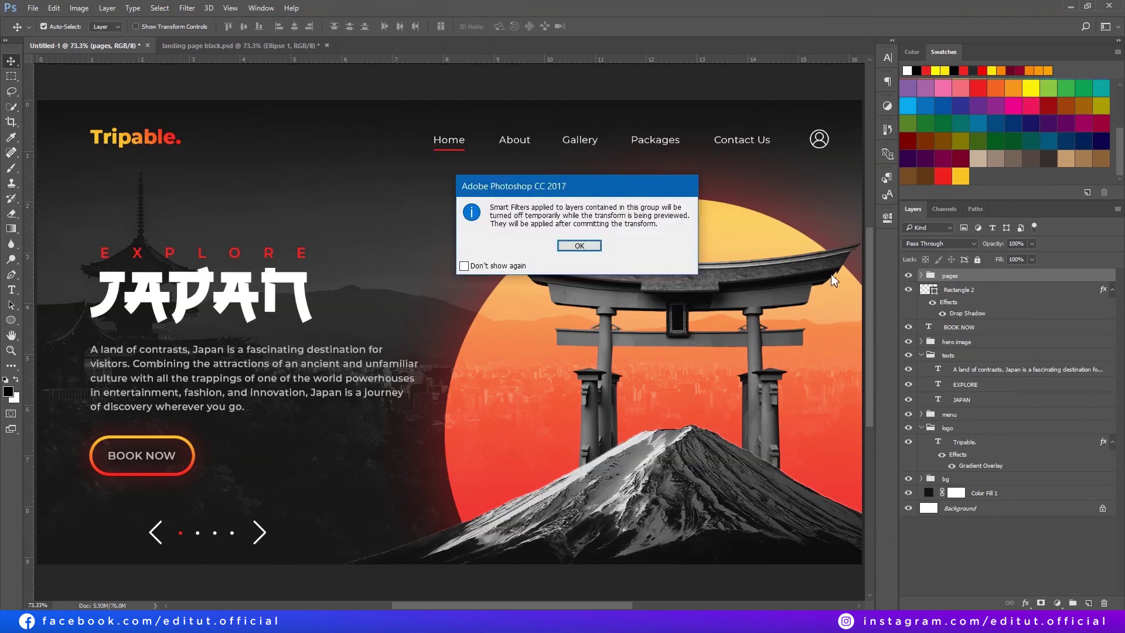
{"action": "key", "text": "Return"}
{"action": "key", "text": "shift+Left"}
{"action": "key", "text": "shift+Left"}
{"action": "key", "text": "shift+Left"}
{"action": "key", "text": "shift+Left"}
{"action": "key", "text": "shift+Left"}
{"action": "key", "text": "shift+Left"}
{"action": "key", "text": "shift+Left"}
{"action": "key", "text": "shift+Left"}
{"action": "key", "text": "shift+Left"}
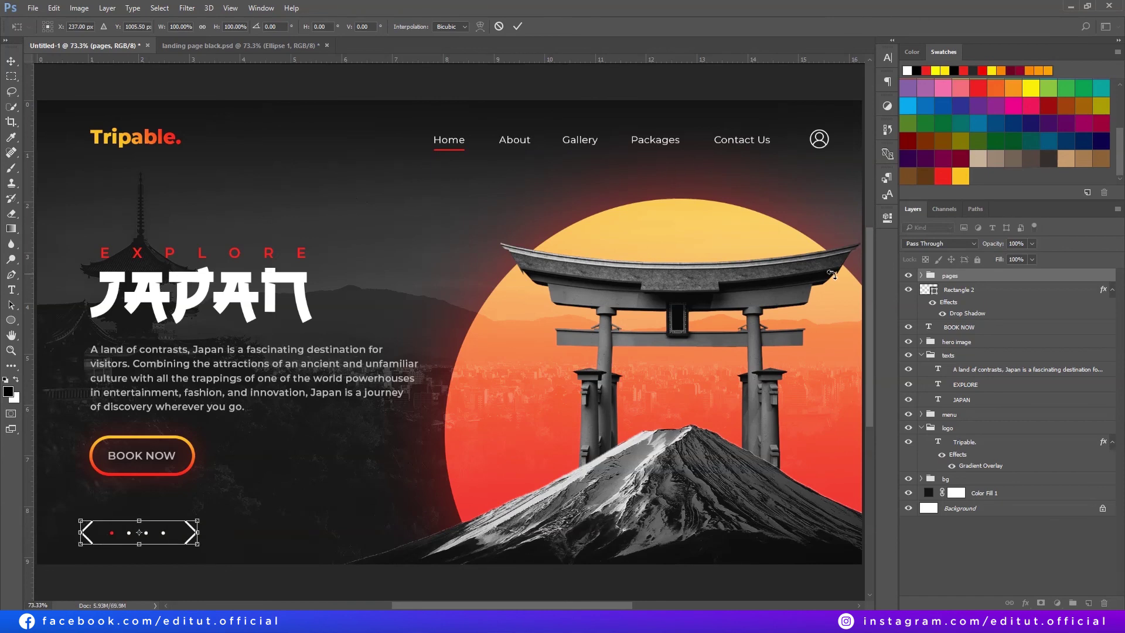
{"action": "key", "text": "Return"}
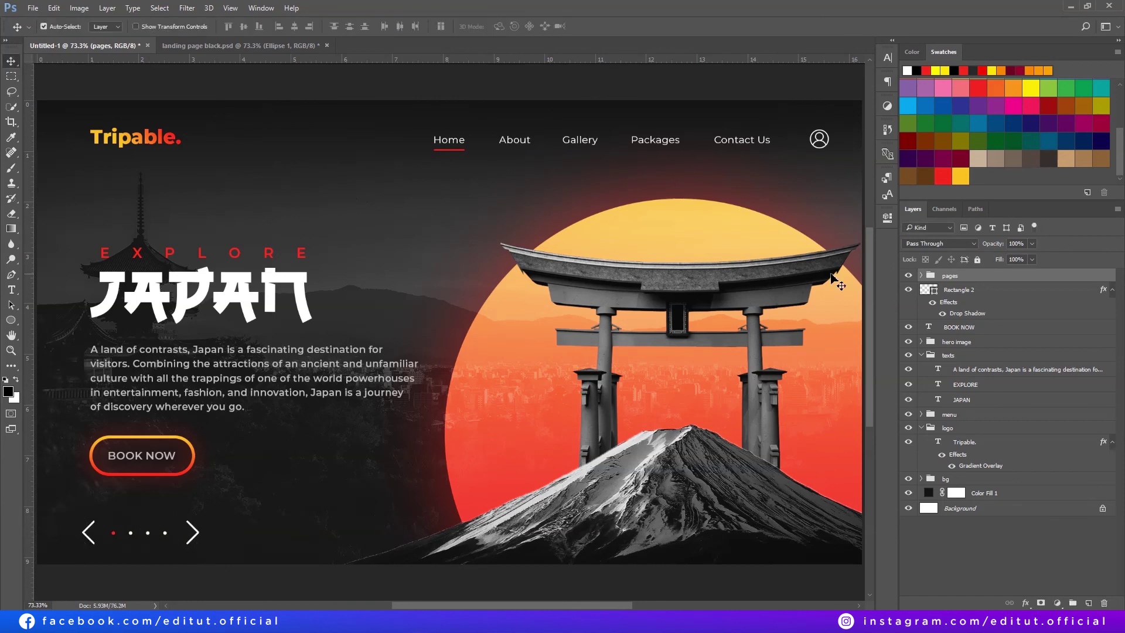